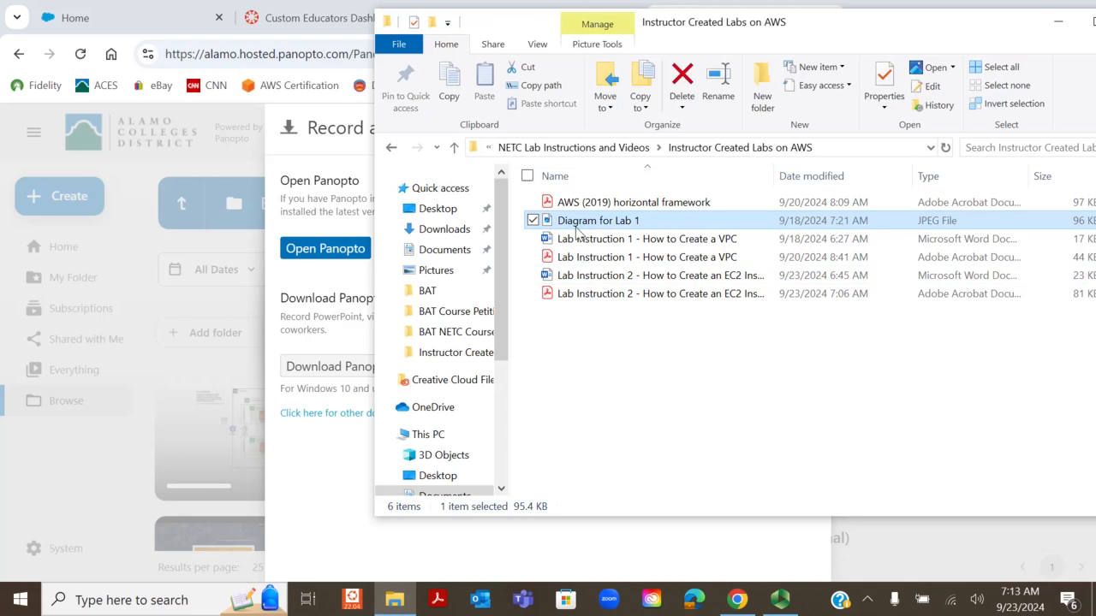
- Open the AWS (2019) horizontal framework PDF, review the lab's network diagram, then put it away and close the lab files folder
{"action": "left_click", "coordinate": [665, 210]}
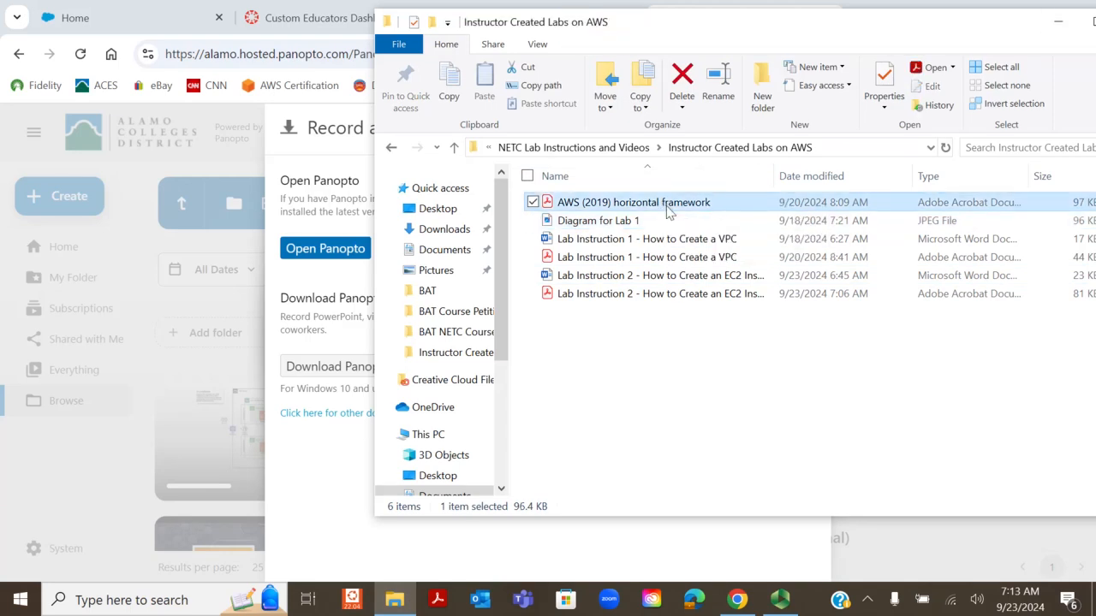
{"action": "double_click", "coordinate": [669, 209]}
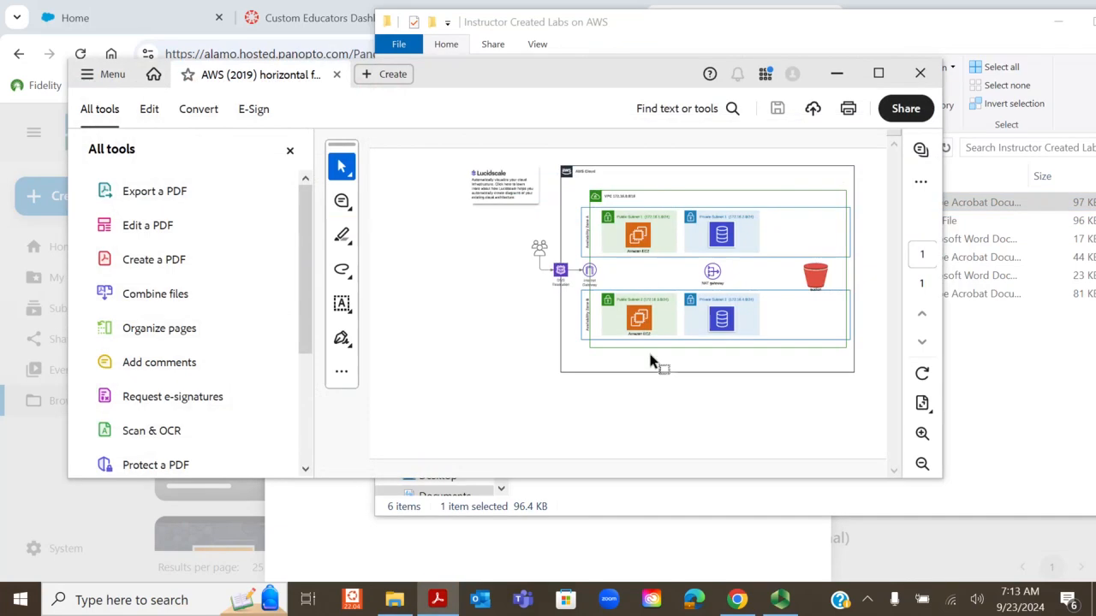
{"action": "left_click", "coordinate": [877, 72]}
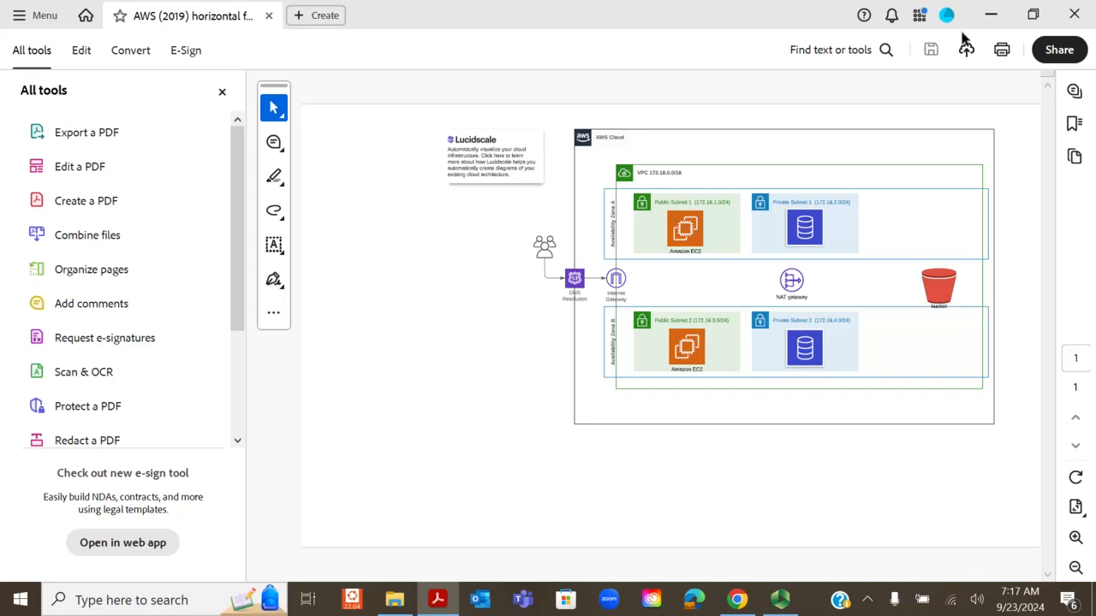
{"action": "left_click", "coordinate": [990, 15]}
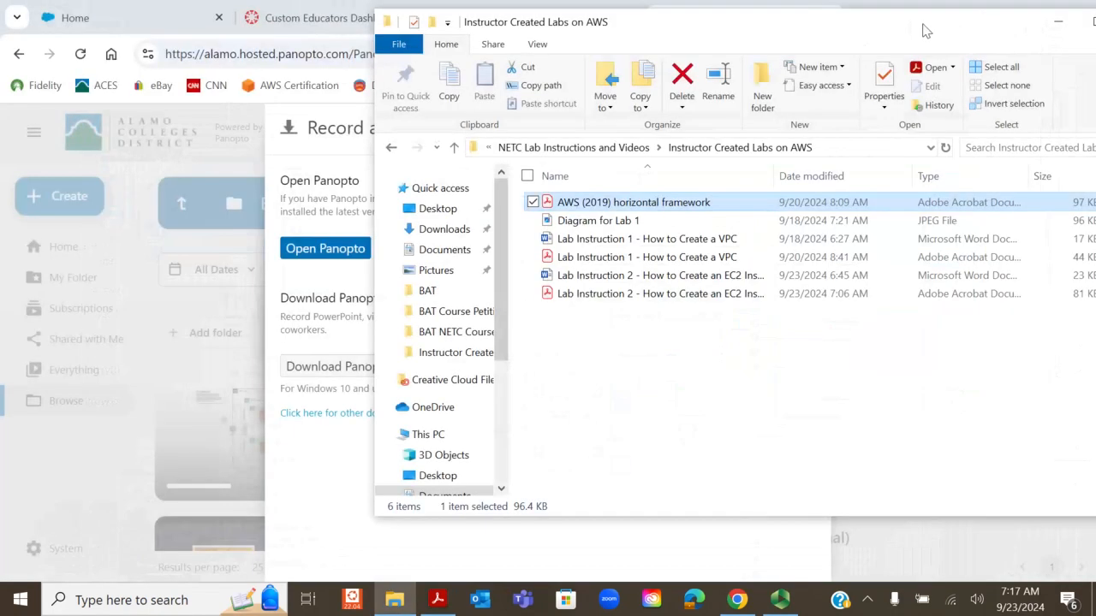
{"action": "left_click_drag", "start_coordinate": [914, 30], "coordinate": [768, 30]}
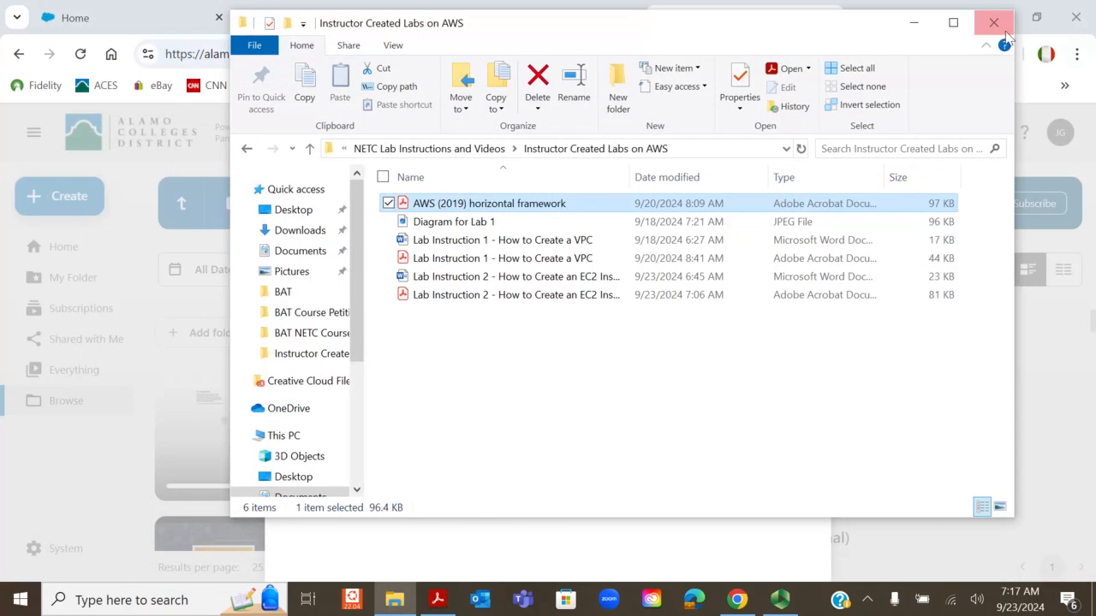
{"action": "left_click", "coordinate": [999, 23]}
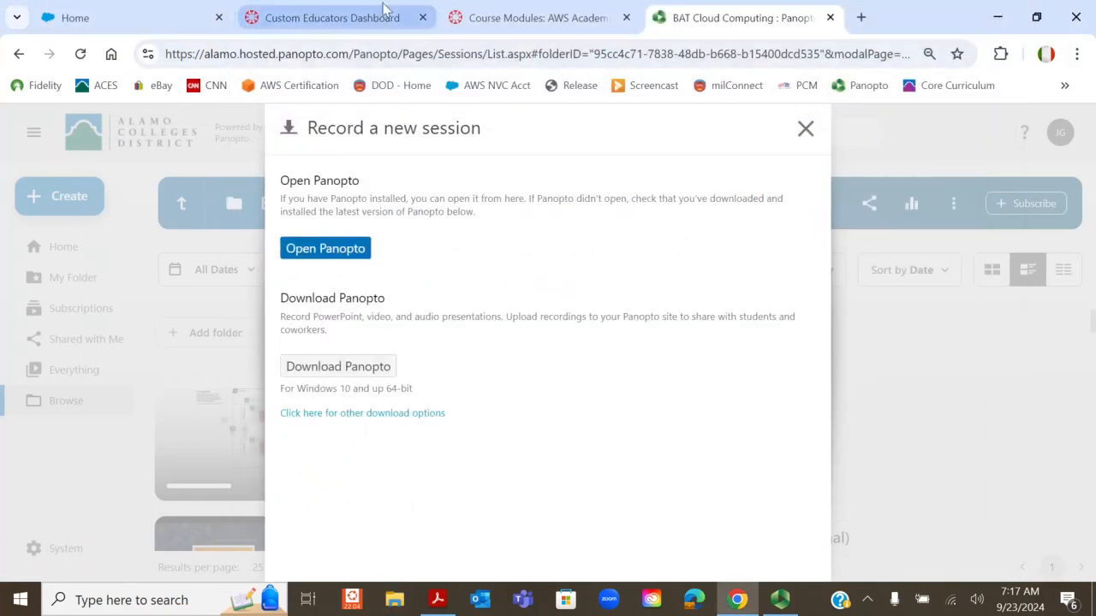
- Open Launch AWS Academy Learner Lab from the AWS Academy course modules and start the lab
{"action": "left_click", "coordinate": [478, 19]}
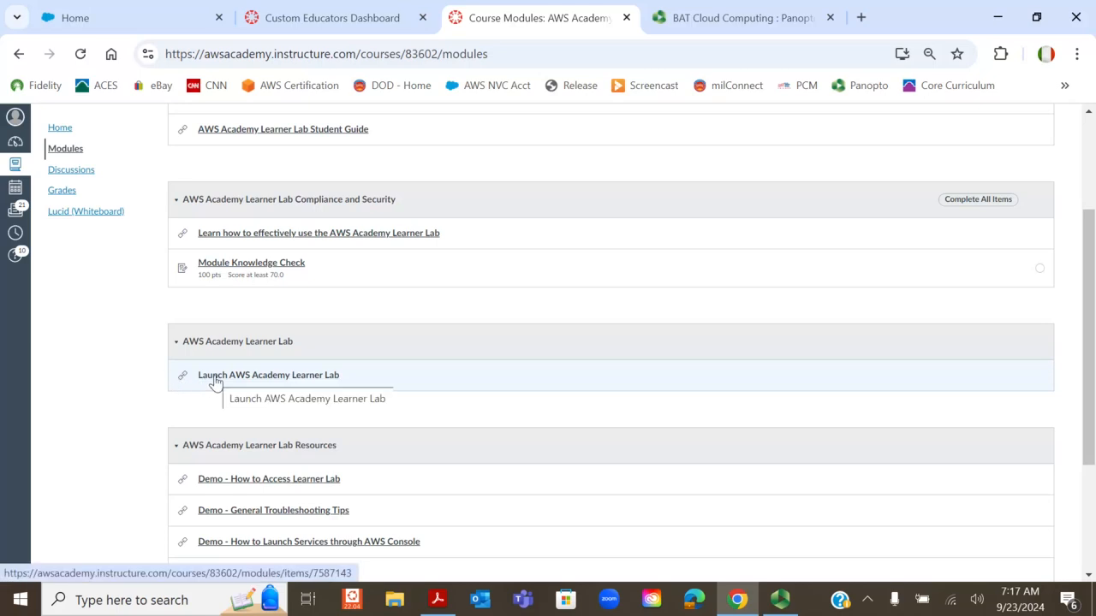
{"action": "left_click", "coordinate": [300, 378]}
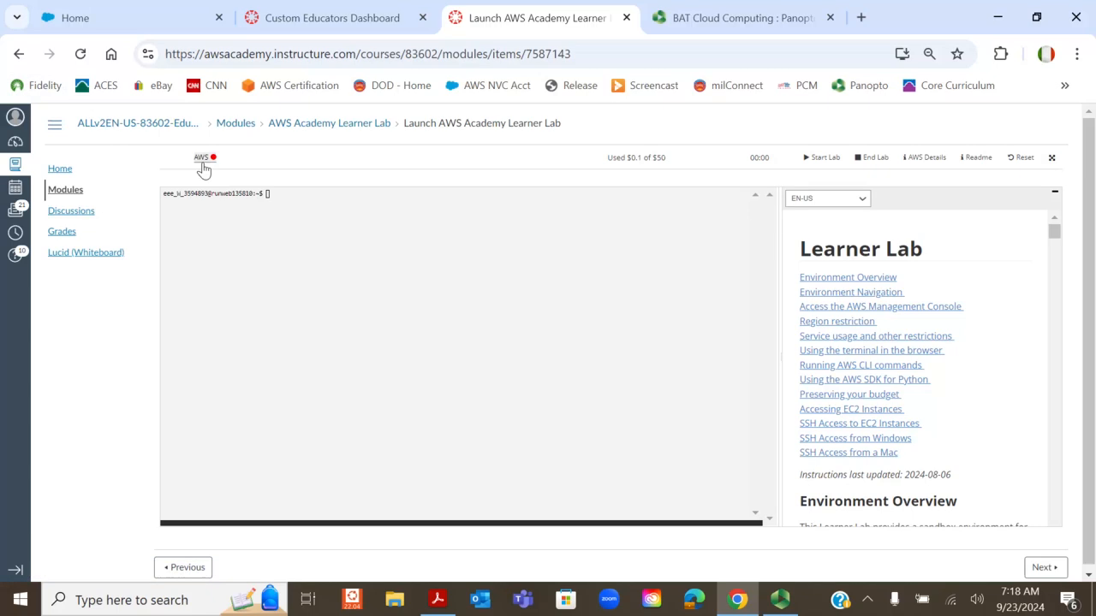
{"action": "left_click", "coordinate": [822, 161]}
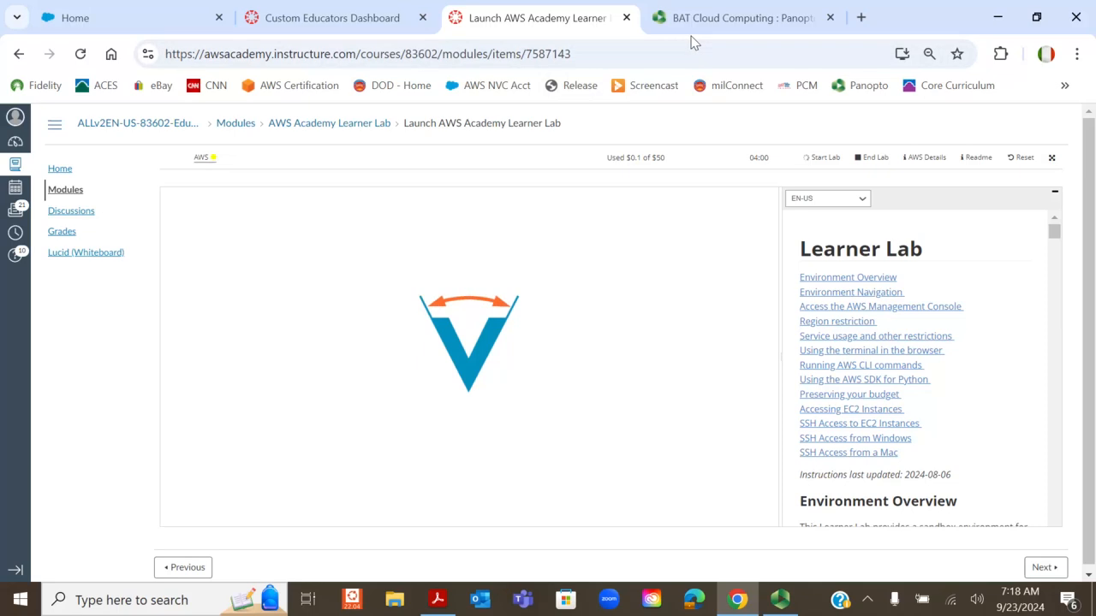
{"action": "mouse_move", "coordinate": [747, 27]}
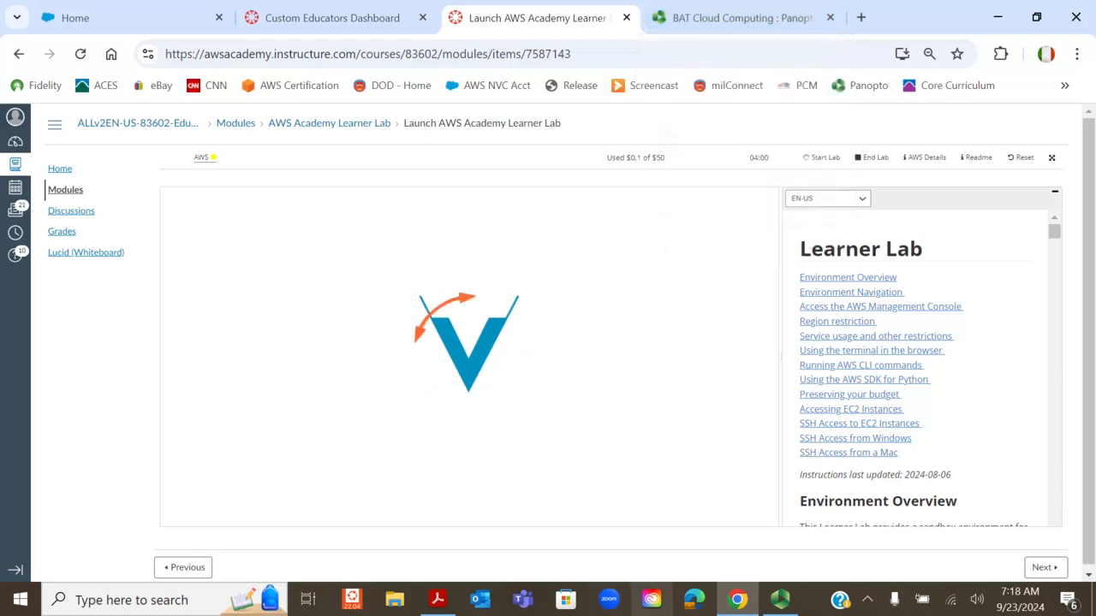
{"action": "left_click", "coordinate": [779, 599]}
{"action": "left_click", "coordinate": [111, 103]}
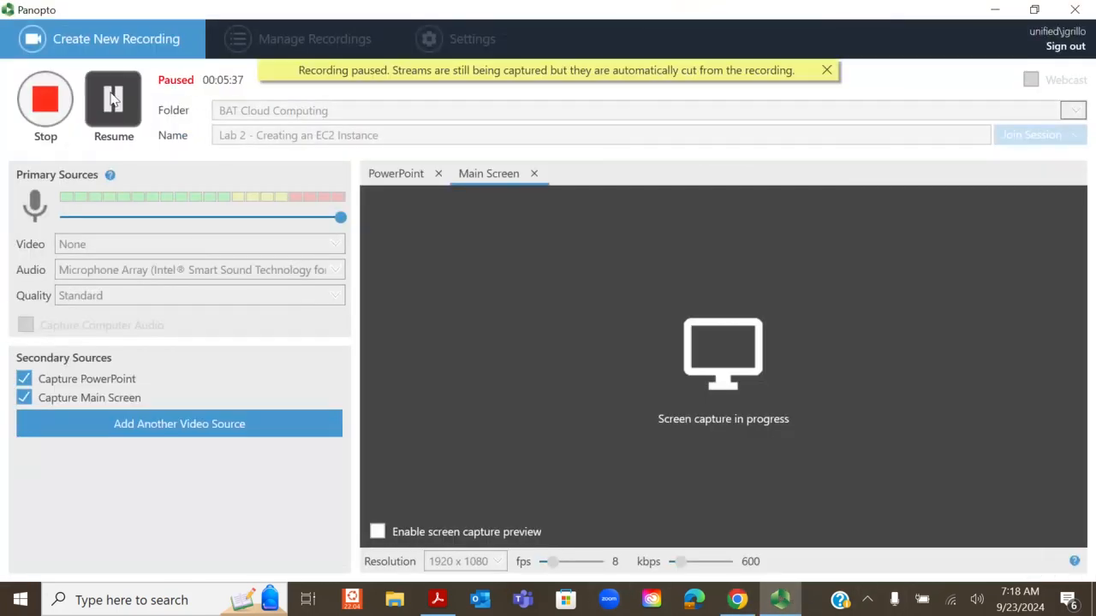
{"action": "left_click", "coordinate": [111, 102]}
{"action": "left_click", "coordinate": [995, 16]}
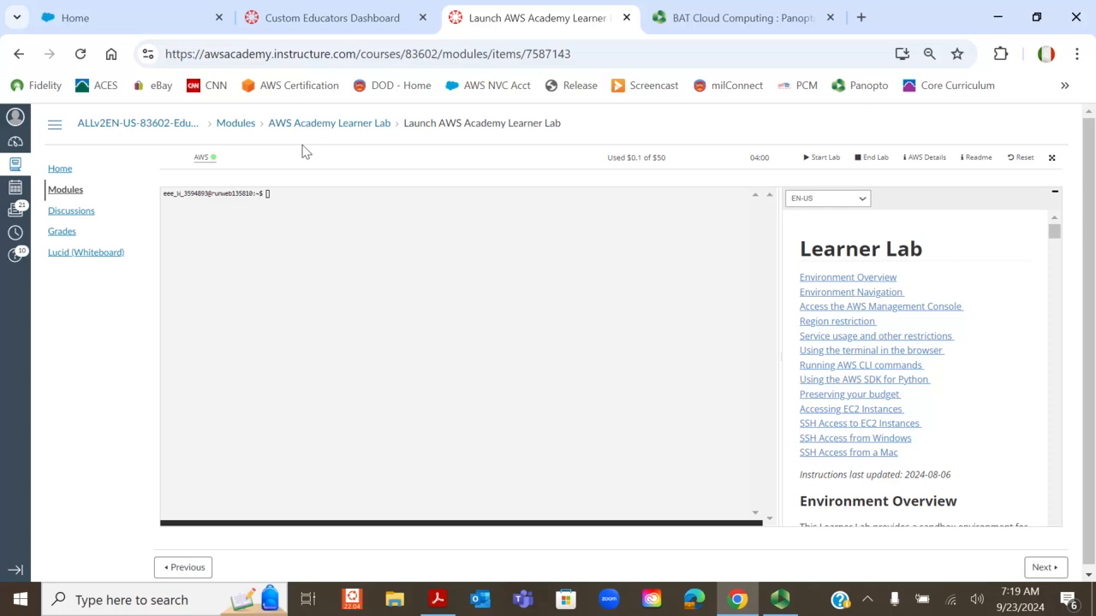
- Open the AWS Management Console from the running lab and go to the VPC service under Networking & Content Delivery
{"action": "left_click", "coordinate": [203, 163]}
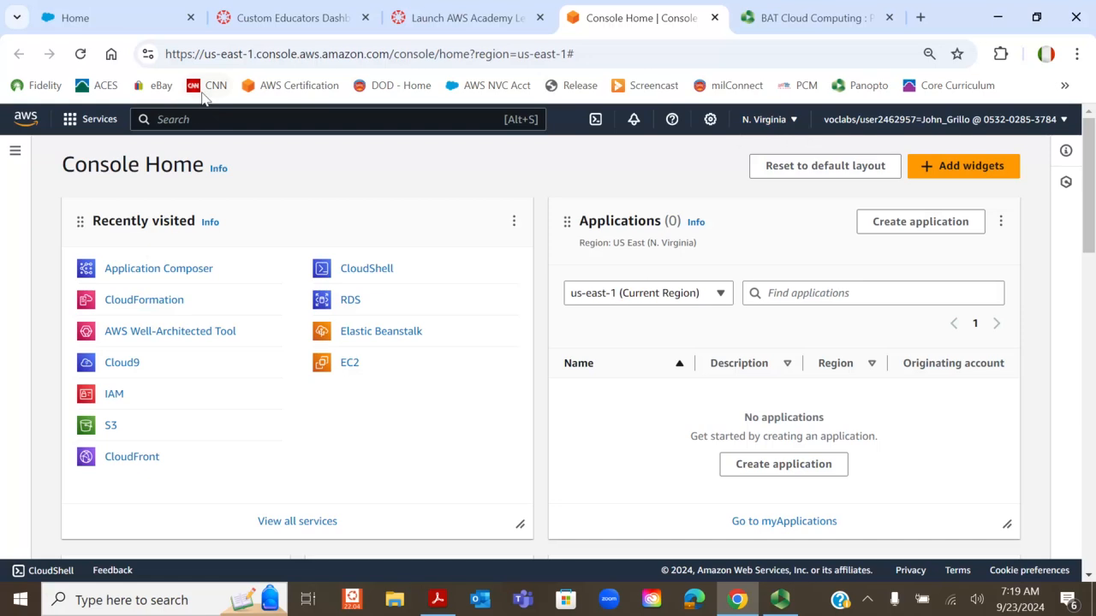
{"action": "left_click", "coordinate": [94, 121]}
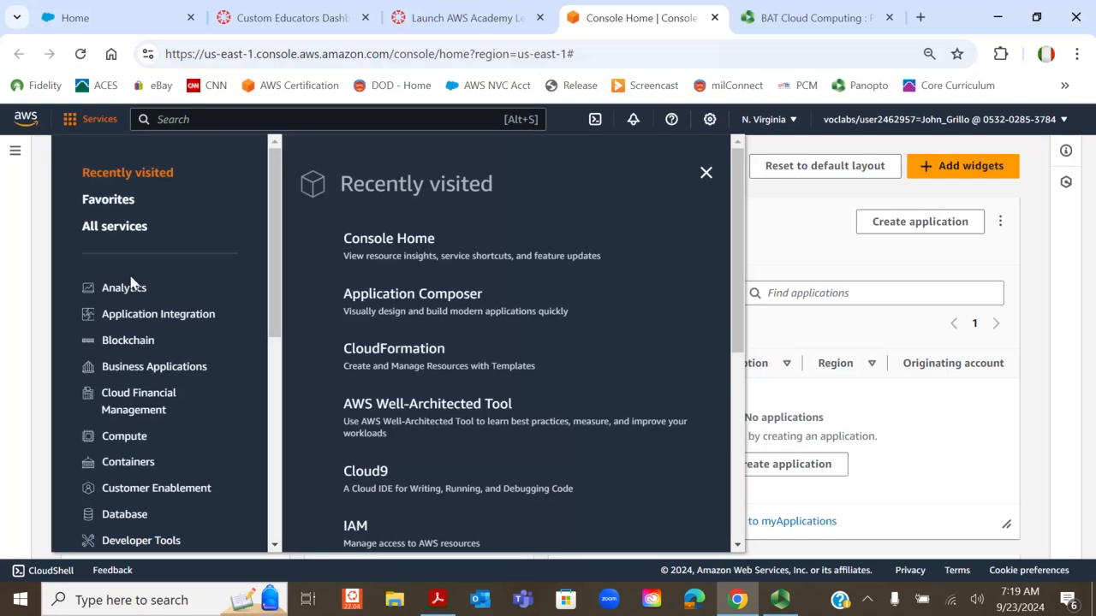
{"action": "scroll", "coordinate": [131, 282], "scroll_direction": "down", "scroll_amount": 1}
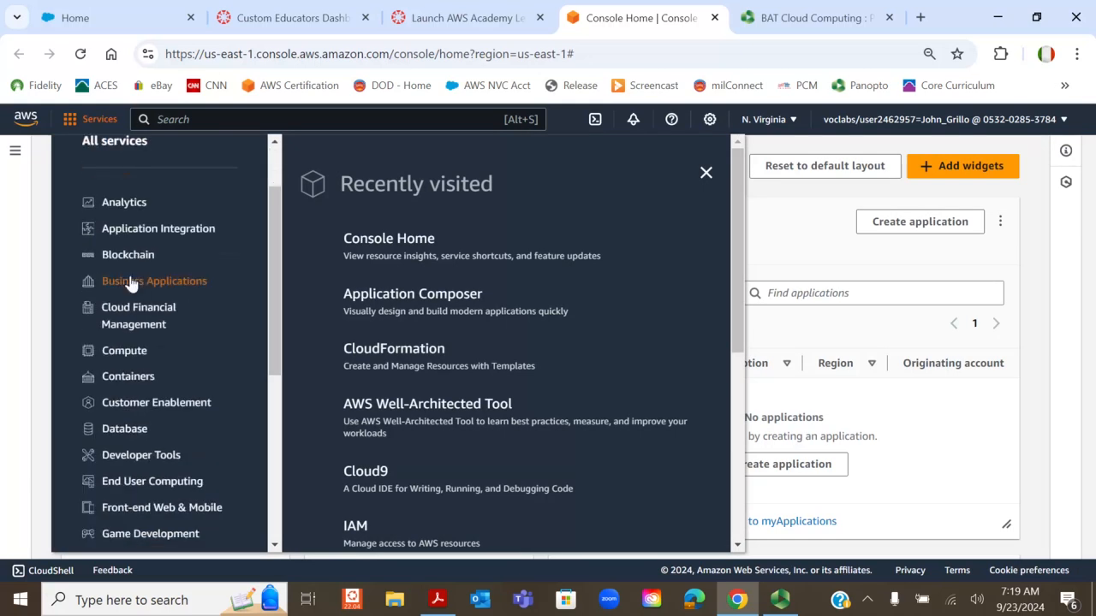
{"action": "scroll", "coordinate": [131, 283], "scroll_direction": "down", "scroll_amount": 4}
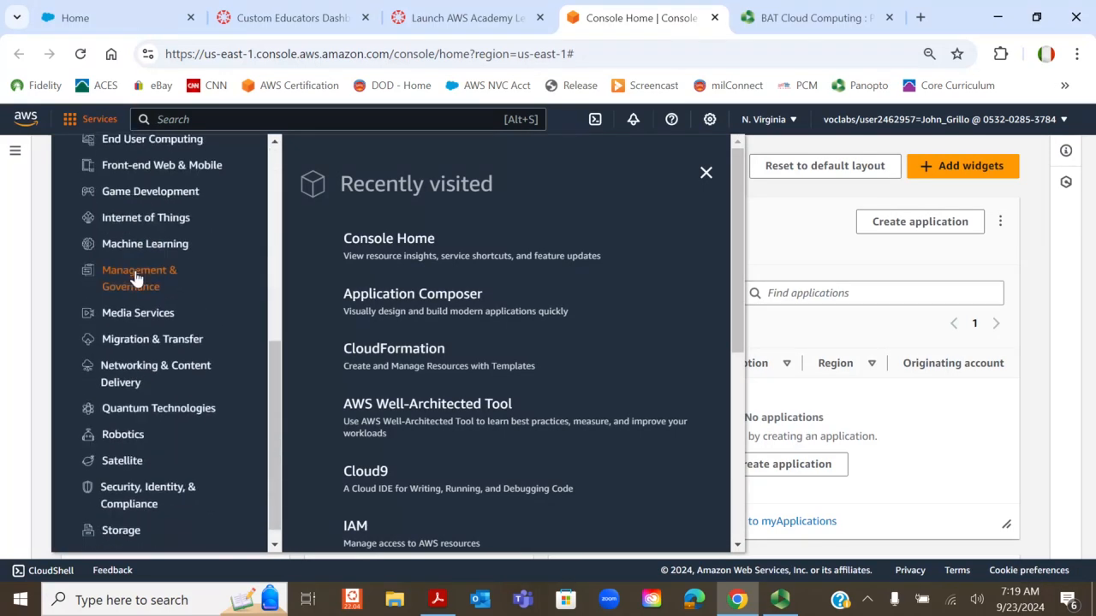
{"action": "left_click", "coordinate": [124, 370]}
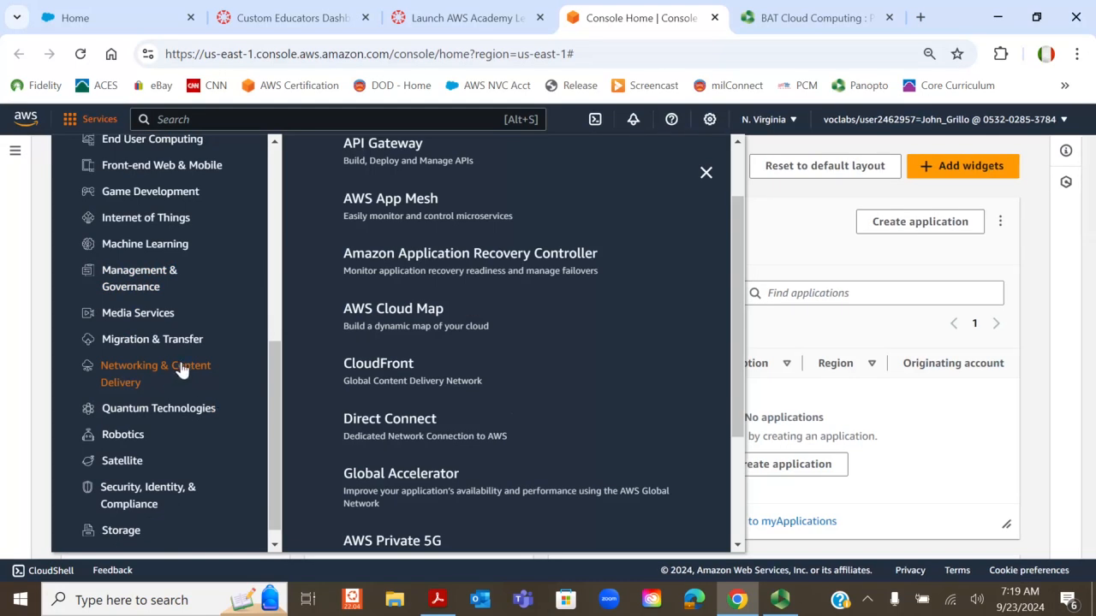
{"action": "scroll", "coordinate": [514, 381], "scroll_direction": "down", "scroll_amount": 2}
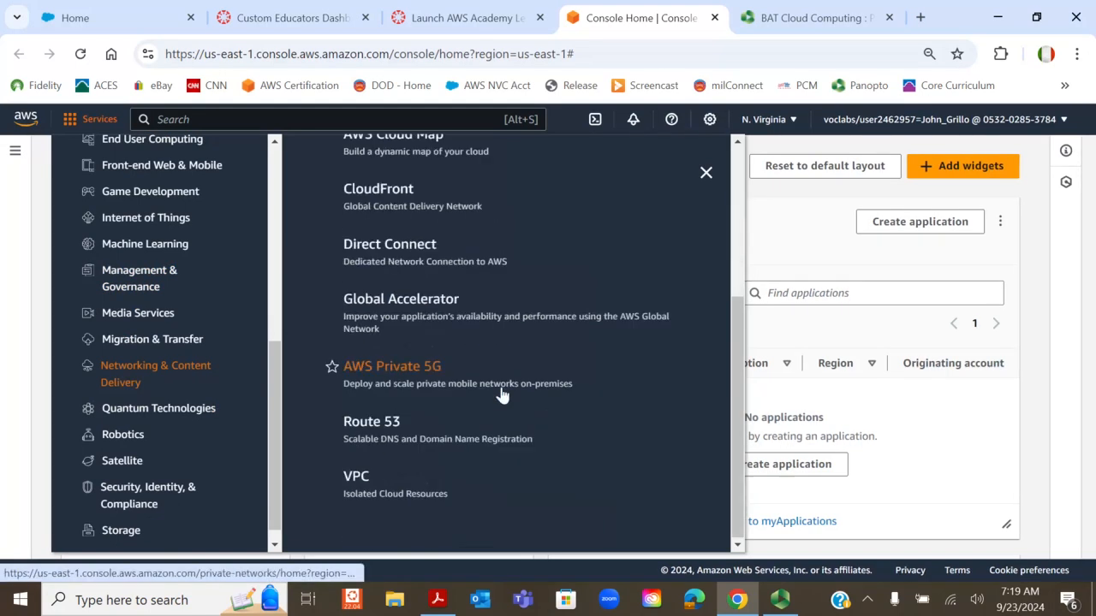
{"action": "left_click", "coordinate": [358, 477]}
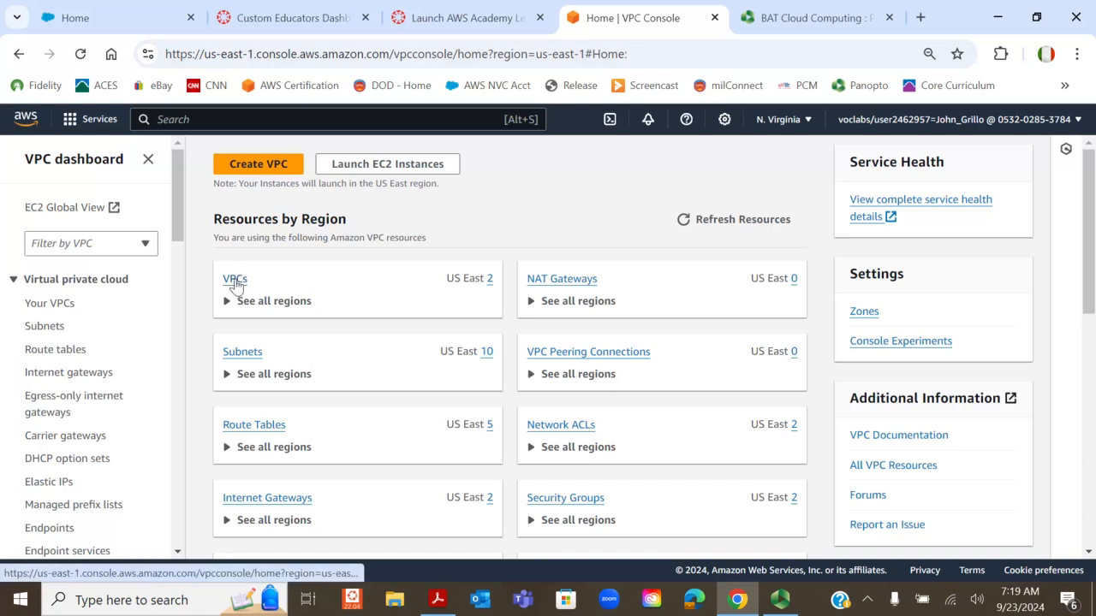
- Open the list of your VPCs and examine lab-vpc-vpc's IPv4 CIDR, details and resource map
{"action": "left_click", "coordinate": [47, 308]}
{"action": "left_click_drag", "start_coordinate": [537, 281], "coordinate": [321, 351]}
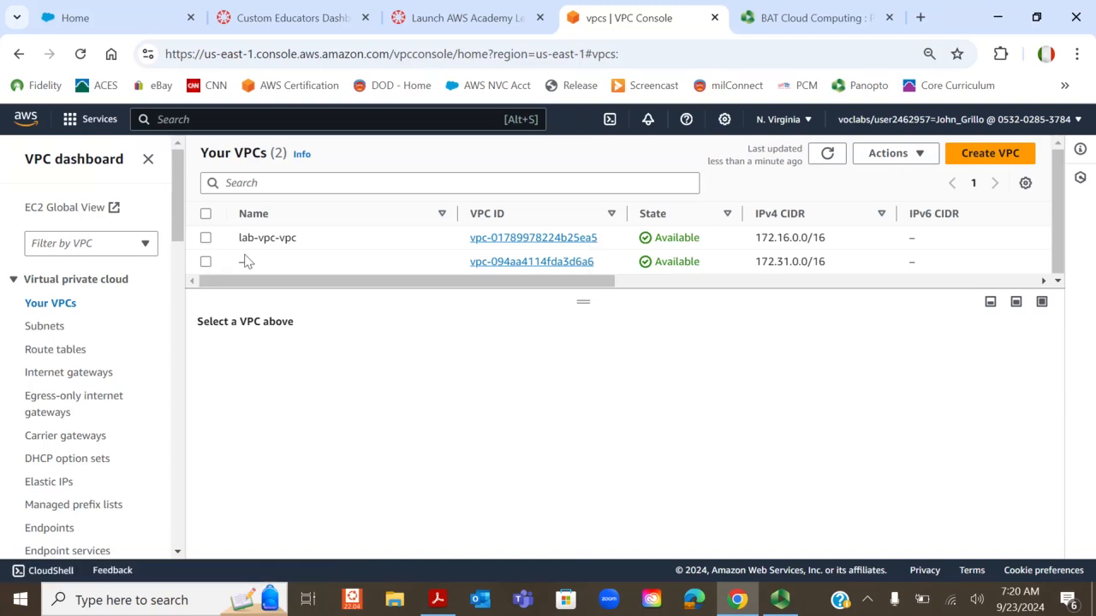
{"action": "left_click_drag", "start_coordinate": [580, 284], "coordinate": [684, 292]}
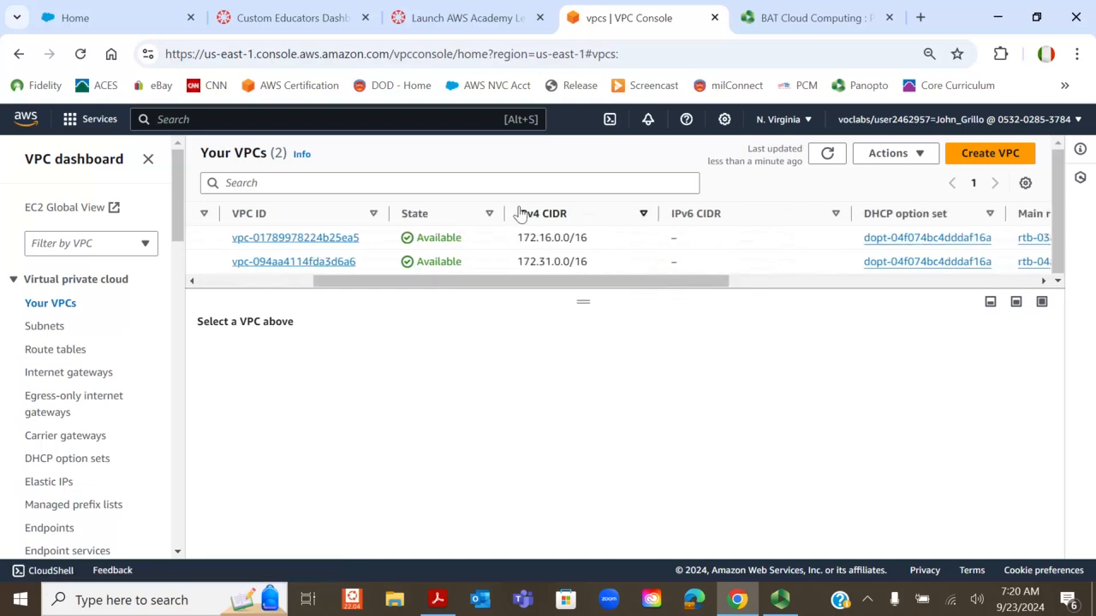
{"action": "left_click_drag", "start_coordinate": [522, 237], "coordinate": [436, 343]}
{"action": "scroll", "coordinate": [436, 342], "scroll_direction": "down", "scroll_amount": 2}
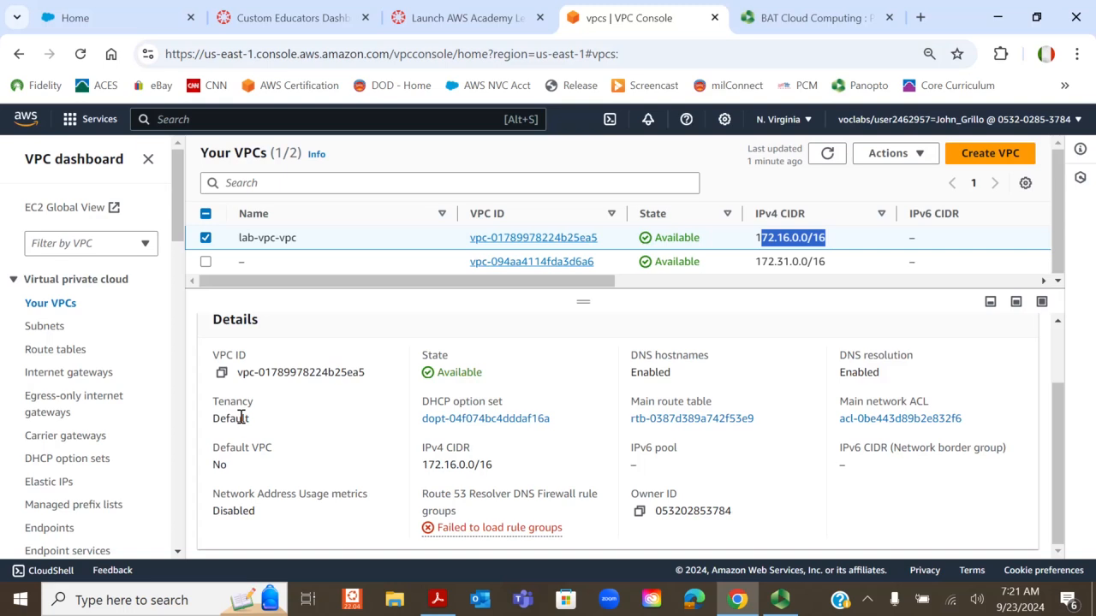
{"action": "scroll", "coordinate": [279, 400], "scroll_direction": "up", "scroll_amount": 1}
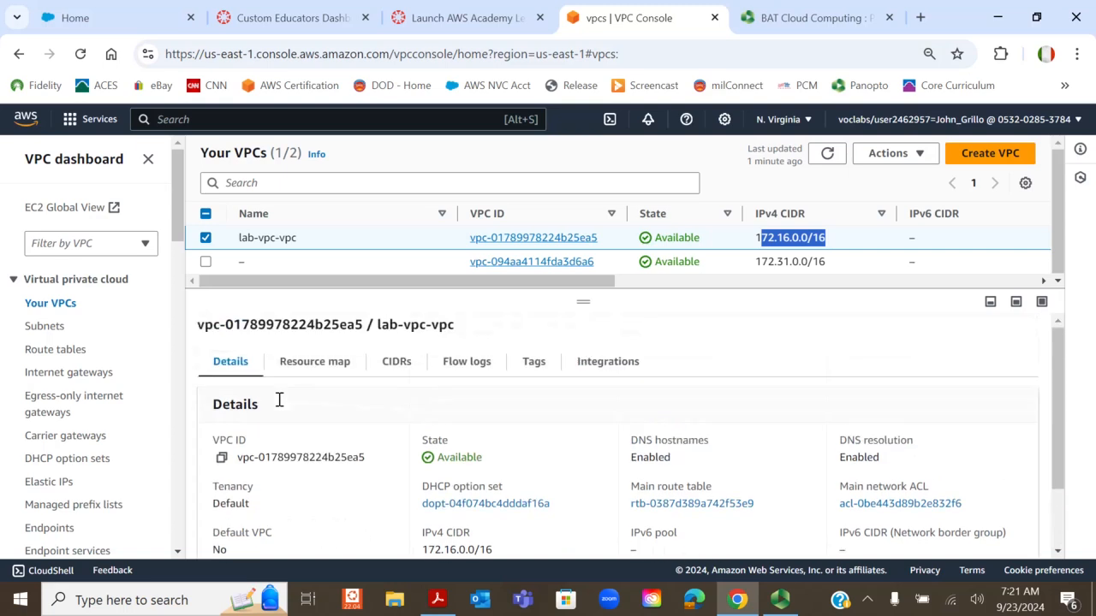
{"action": "left_click", "coordinate": [317, 362]}
{"action": "scroll", "coordinate": [342, 384], "scroll_direction": "down", "scroll_amount": 2}
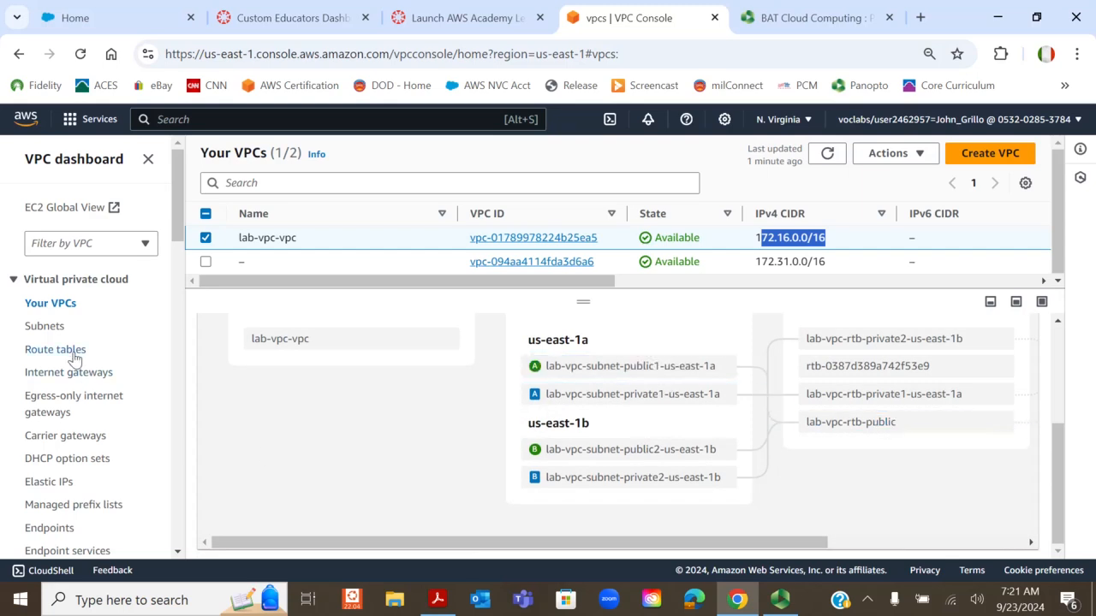
- Open the subnets list and check the IPv4 CIDRs of the two public and two private lab-vpc subnets
{"action": "left_click", "coordinate": [34, 330]}
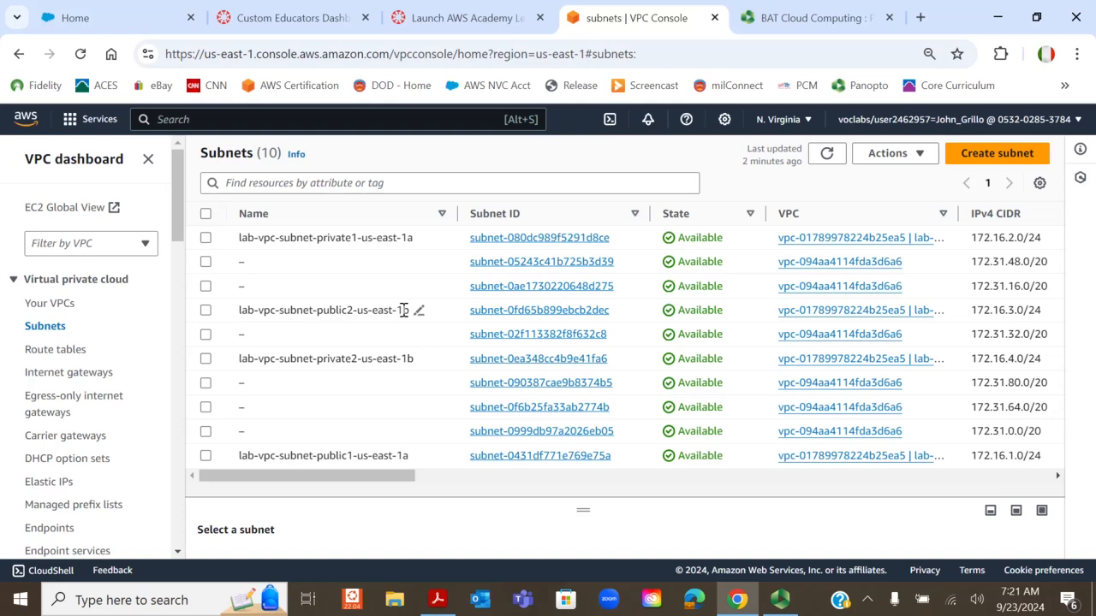
{"action": "left_click", "coordinate": [1011, 456]}
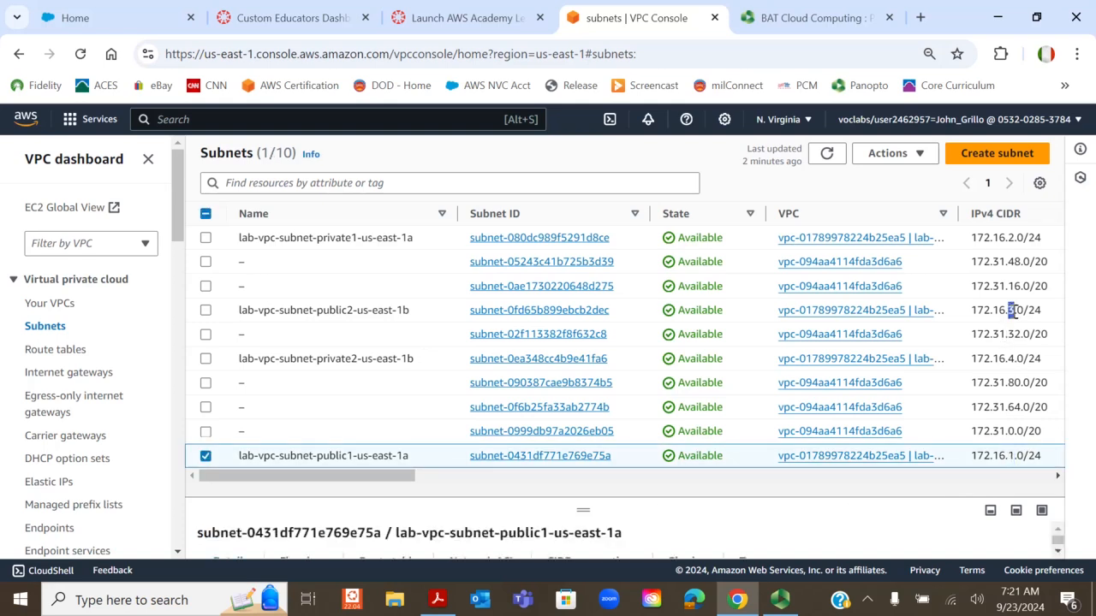
{"action": "left_click_drag", "start_coordinate": [1008, 310], "coordinate": [1015, 310]}
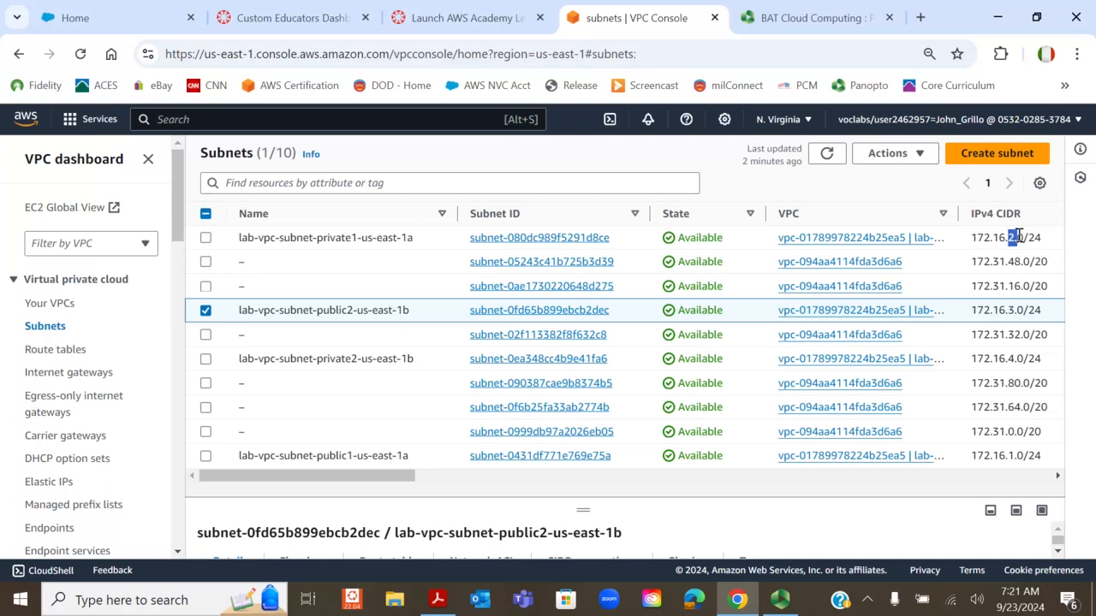
{"action": "left_click_drag", "start_coordinate": [1009, 238], "coordinate": [1015, 238]}
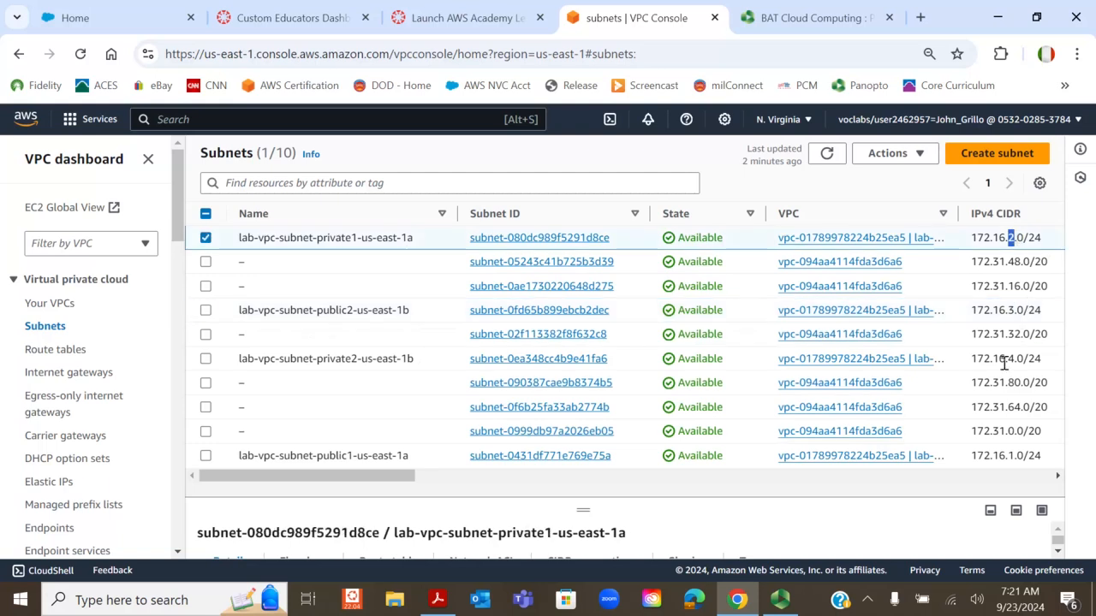
{"action": "left_click_drag", "start_coordinate": [1008, 358], "coordinate": [1015, 358]}
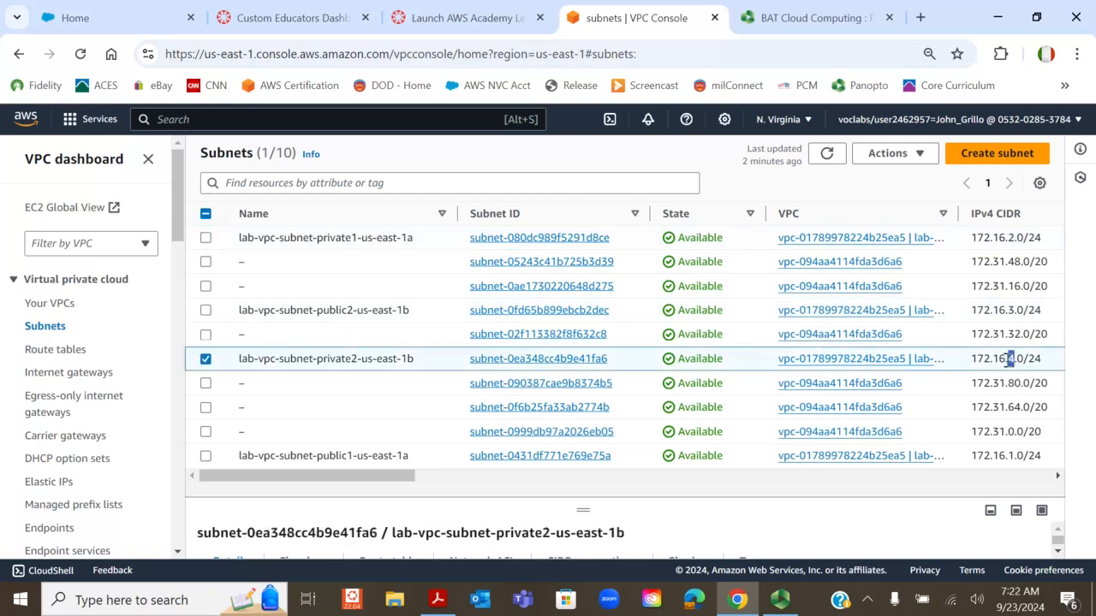
- Delete the six unnamed 172.31.x.0/20 subnets of vpc-094aa4114fda3d6a6, entering delete as confirmation and keeping the four lab-vpc subnets
{"action": "left_click", "coordinate": [207, 262]}
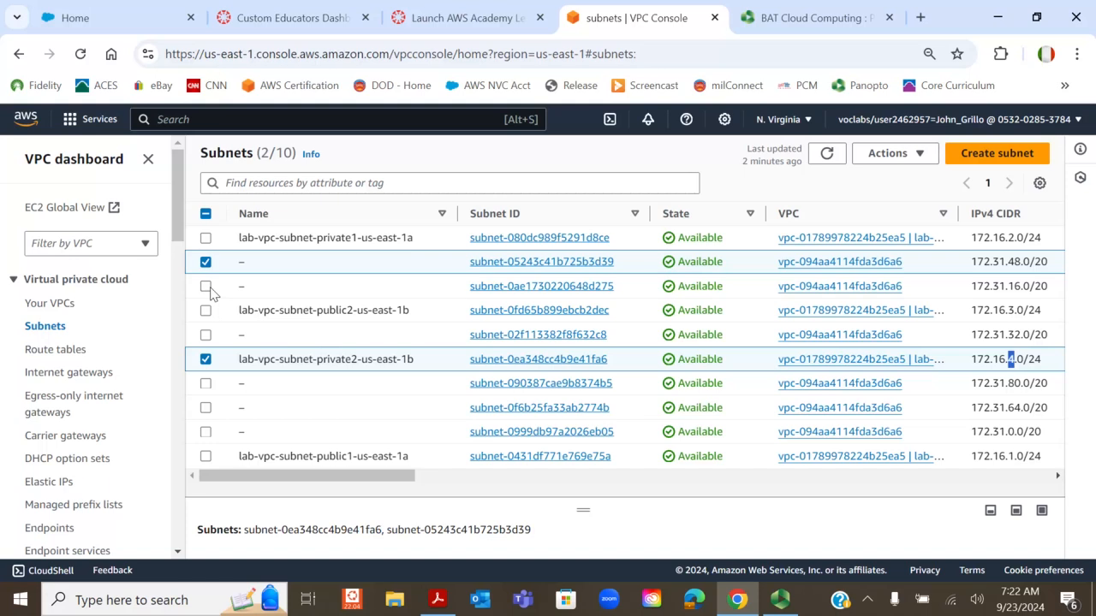
{"action": "left_click", "coordinate": [209, 288]}
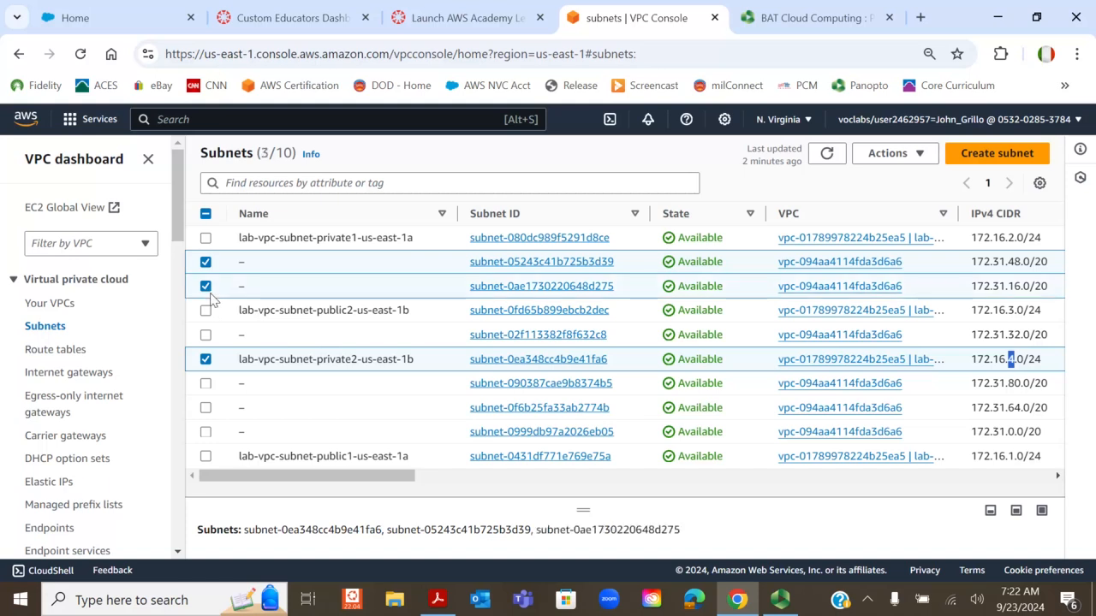
{"action": "left_click", "coordinate": [206, 335]}
{"action": "left_click", "coordinate": [206, 384]}
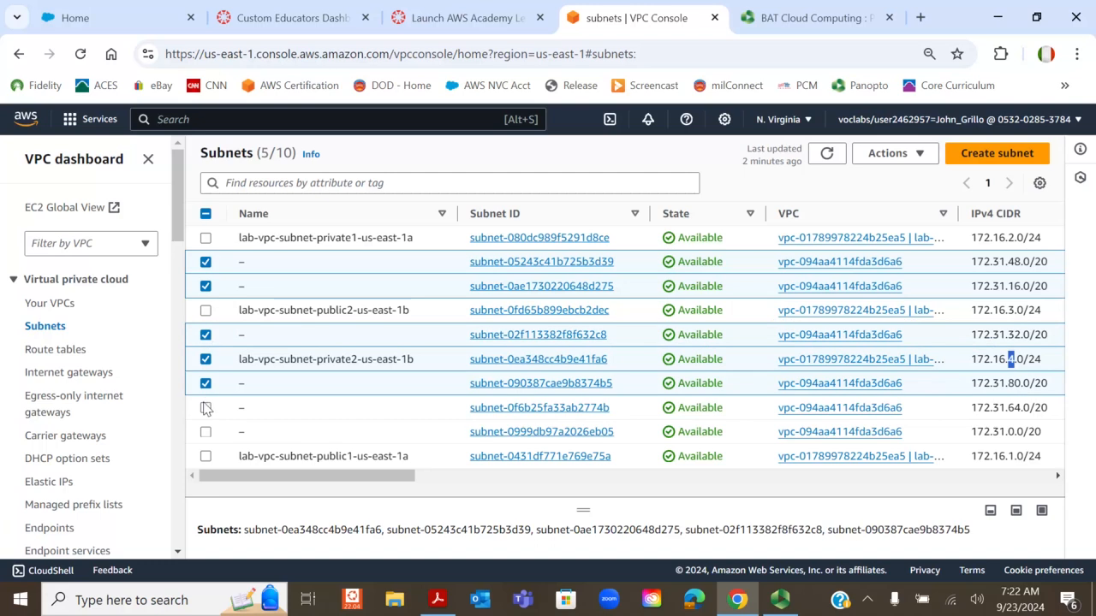
{"action": "left_click", "coordinate": [205, 409]}
{"action": "left_click", "coordinate": [205, 433]}
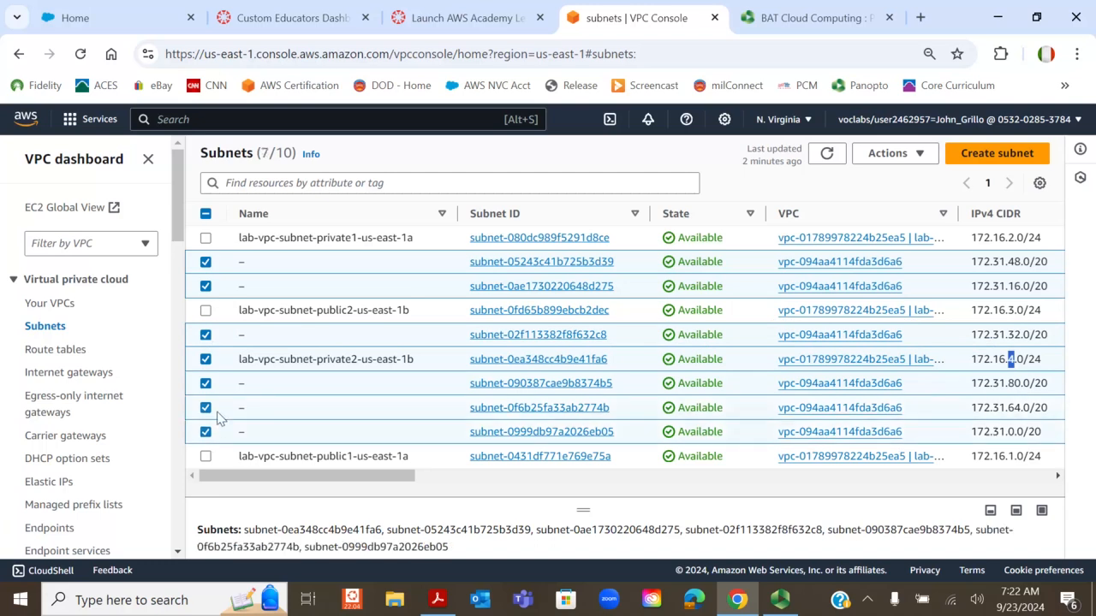
{"action": "left_click", "coordinate": [206, 360]}
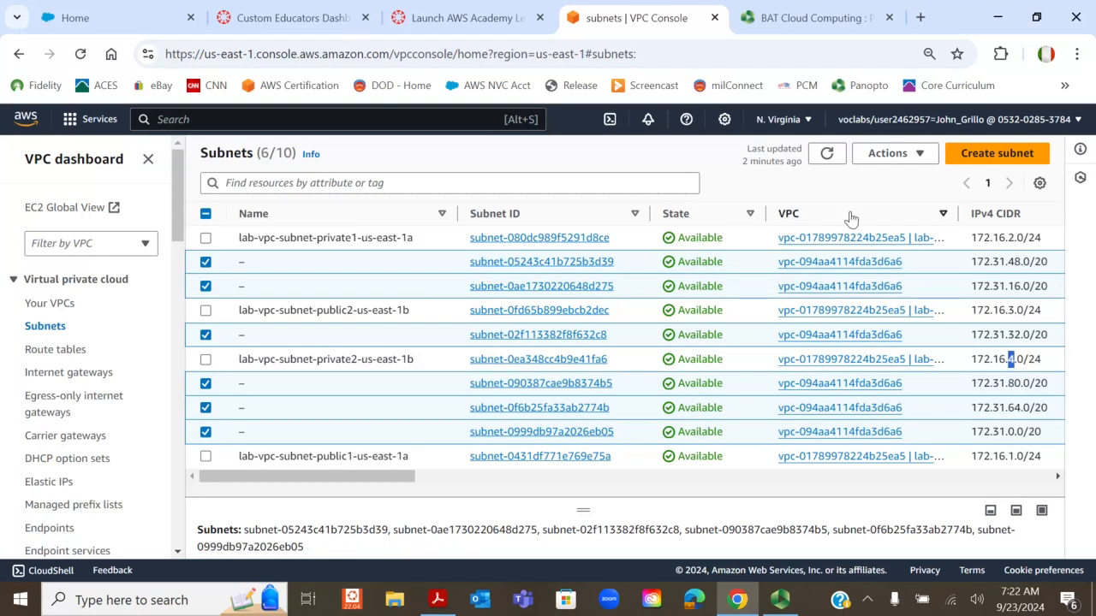
{"action": "left_click", "coordinate": [912, 154]}
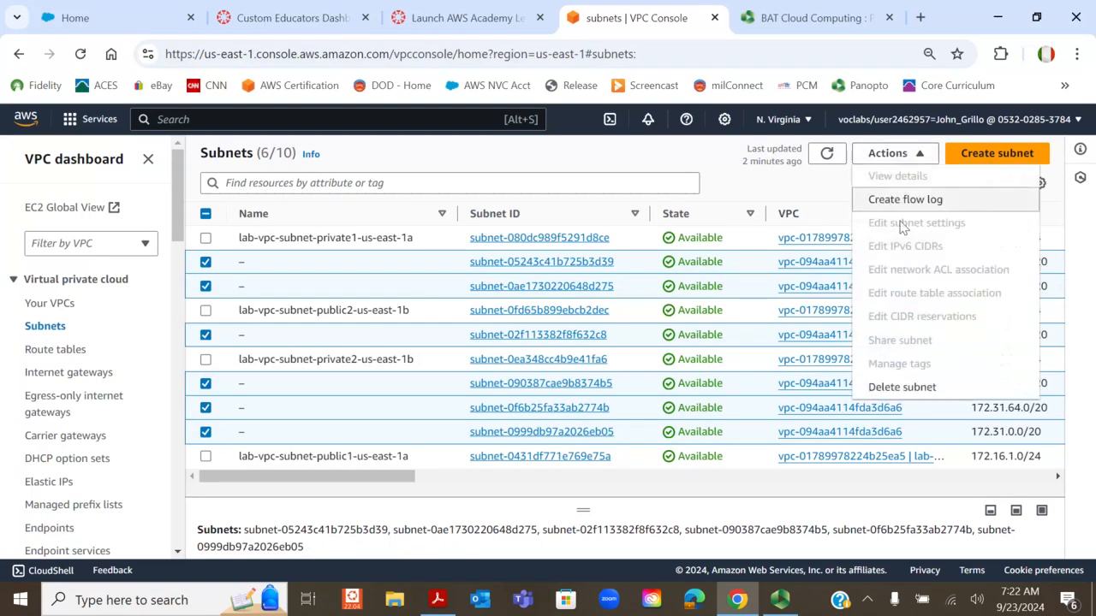
{"action": "left_click", "coordinate": [895, 390]}
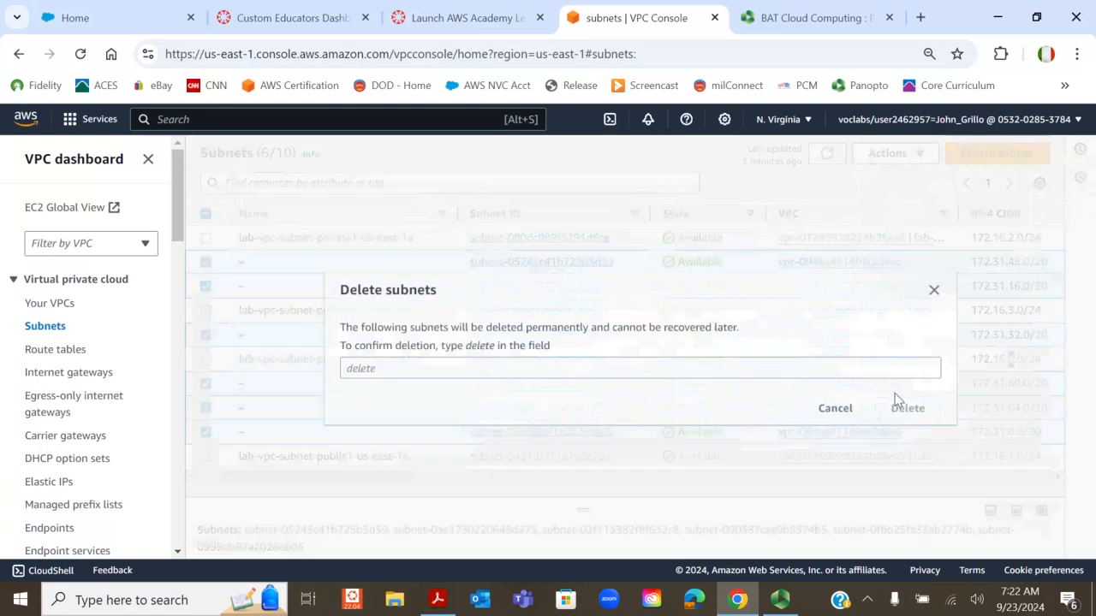
{"action": "scroll", "coordinate": [596, 314], "scroll_direction": "down", "scroll_amount": 1}
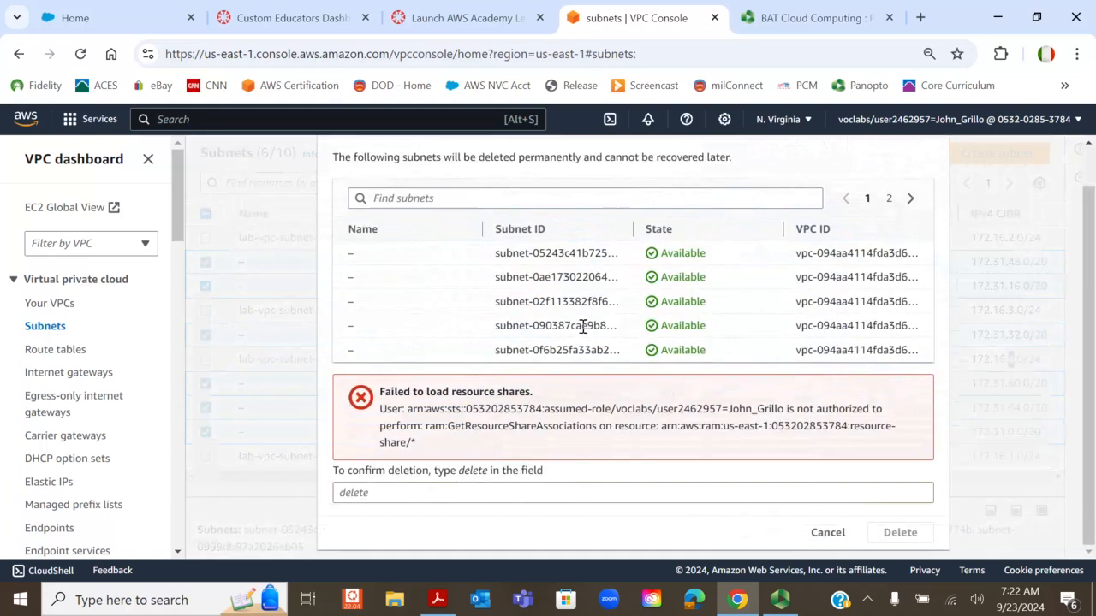
{"action": "left_click", "coordinate": [491, 491]}
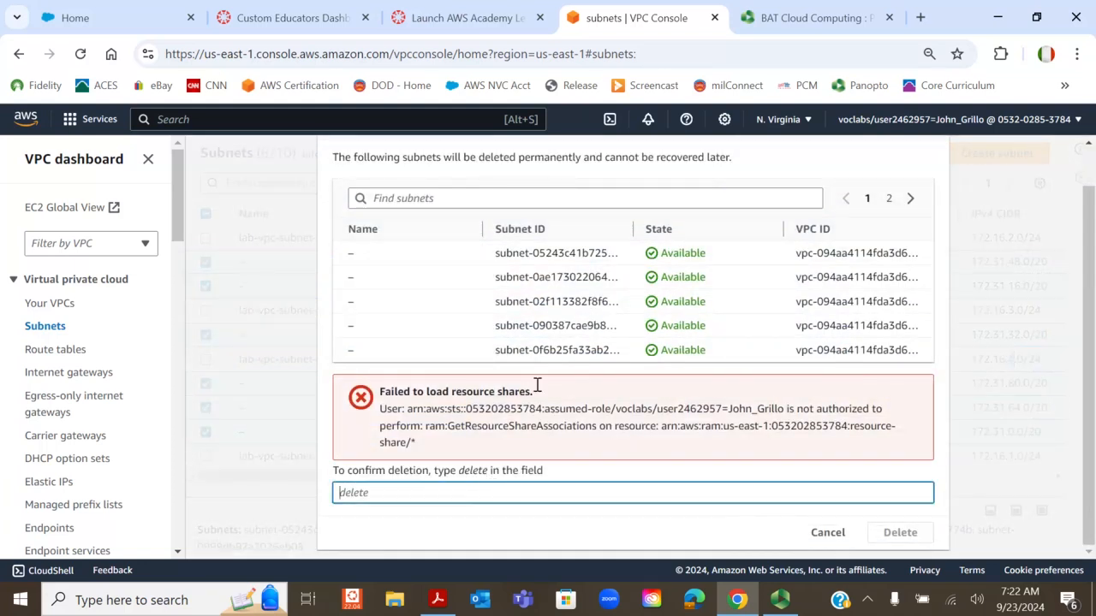
{"action": "type", "text": "delete"}
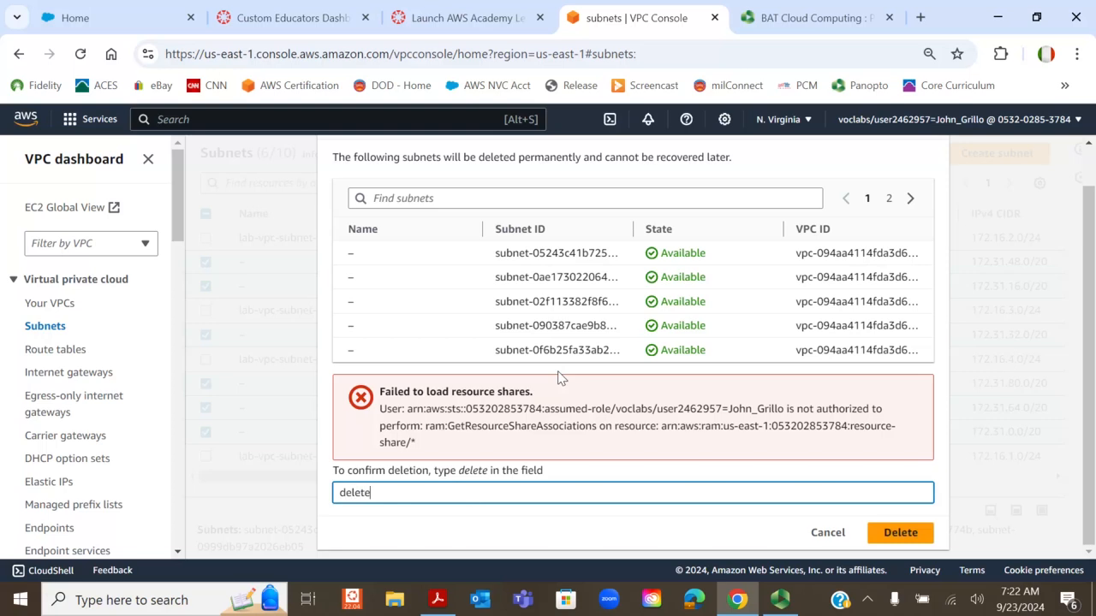
{"action": "left_click", "coordinate": [922, 536]}
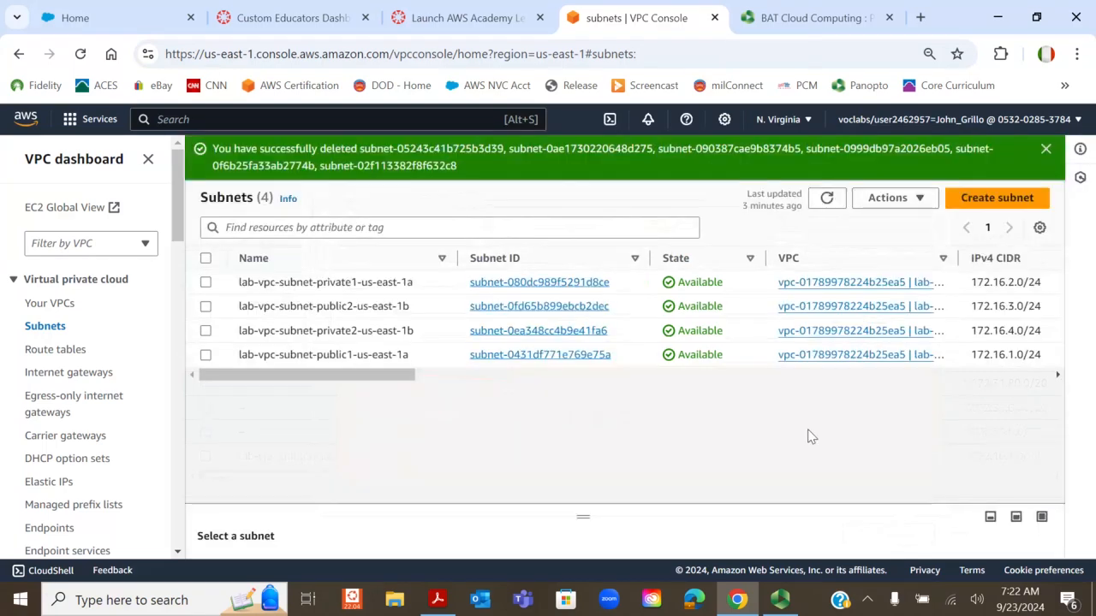
- Look through the VPC route tables and the internet gateways, including the one attached to lab-vpc-vpc
{"action": "left_click_drag", "start_coordinate": [396, 374], "coordinate": [143, 484]}
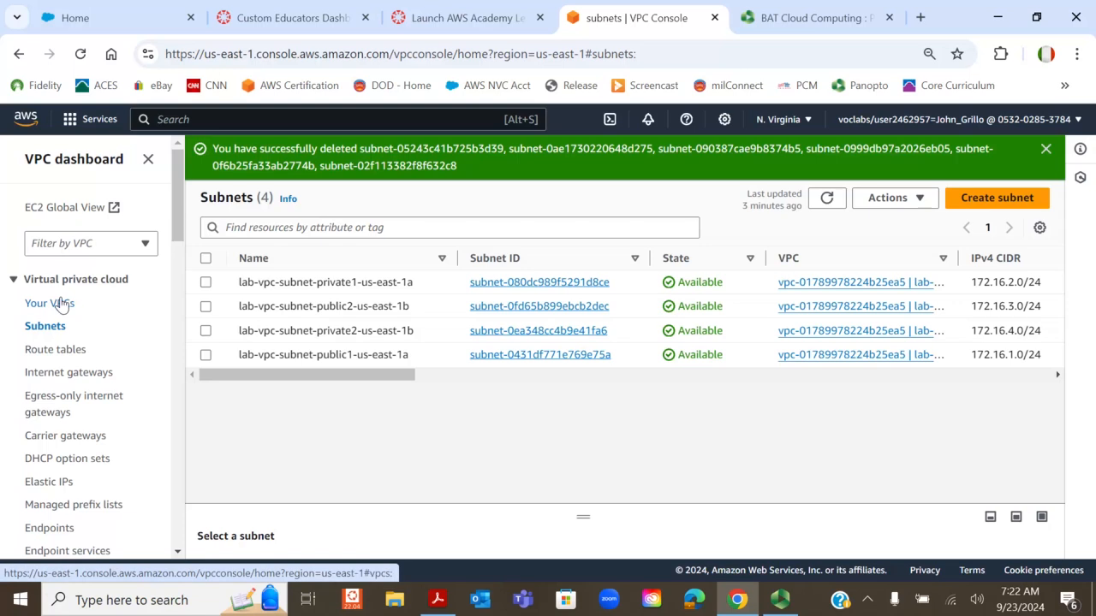
{"action": "left_click", "coordinate": [55, 349]}
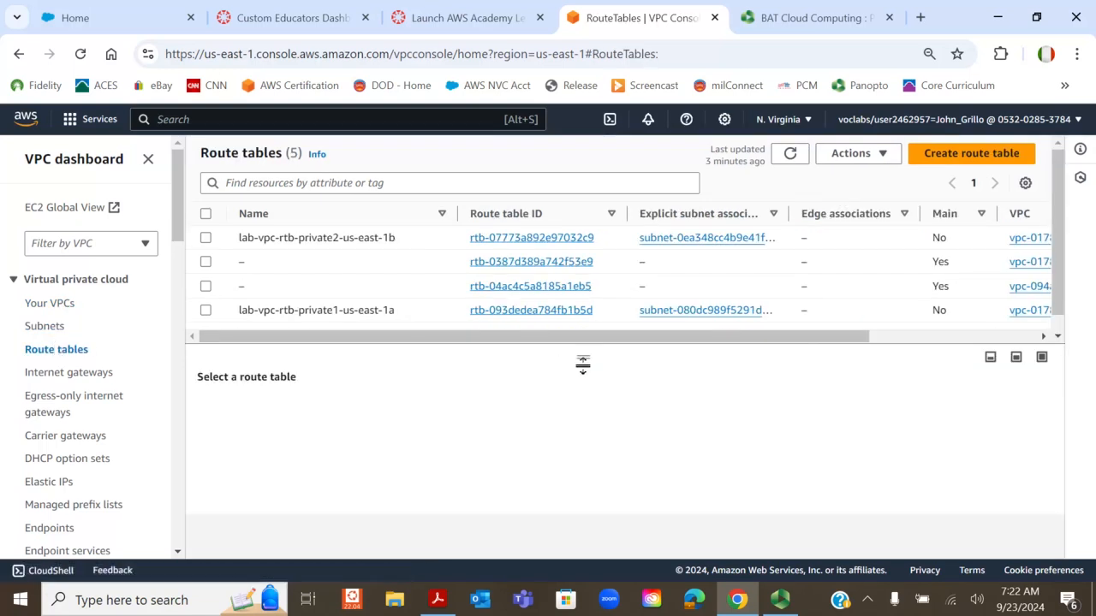
{"action": "left_click", "coordinate": [91, 374]}
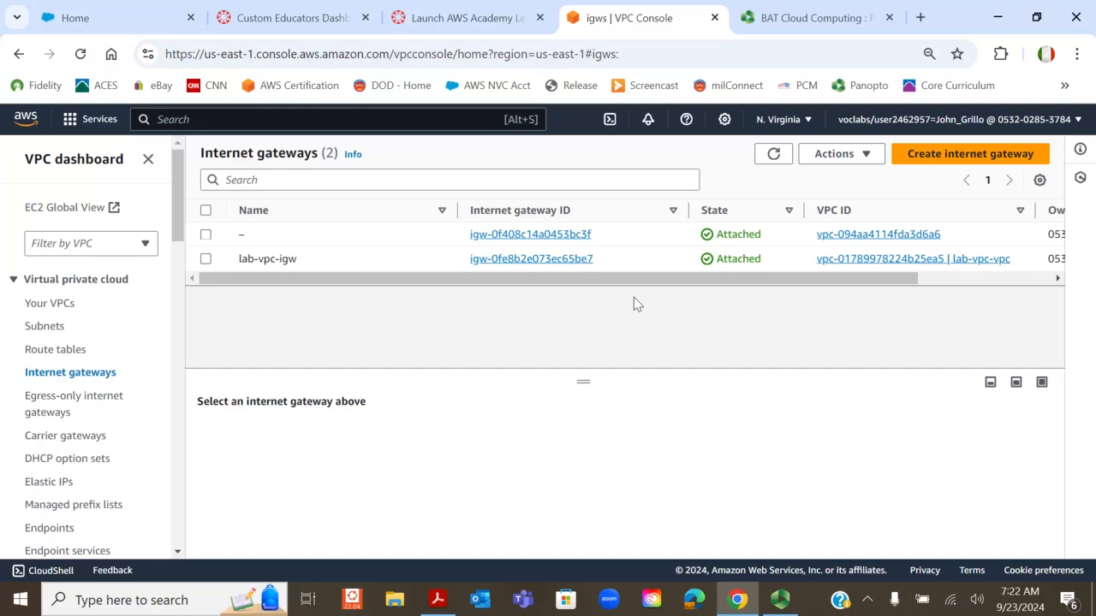
{"action": "left_click_drag", "start_coordinate": [178, 230], "coordinate": [188, 198]}
- Go to the EC2 service in the Compute category of the AWS services
{"action": "left_click", "coordinate": [92, 127]}
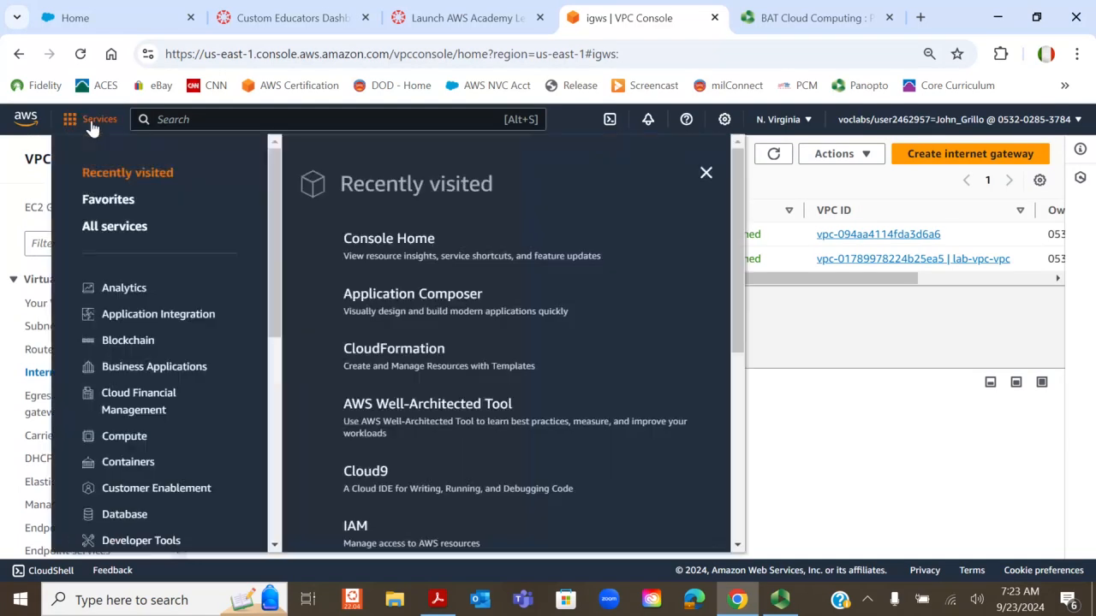
{"action": "scroll", "coordinate": [119, 321], "scroll_direction": "down", "scroll_amount": 2}
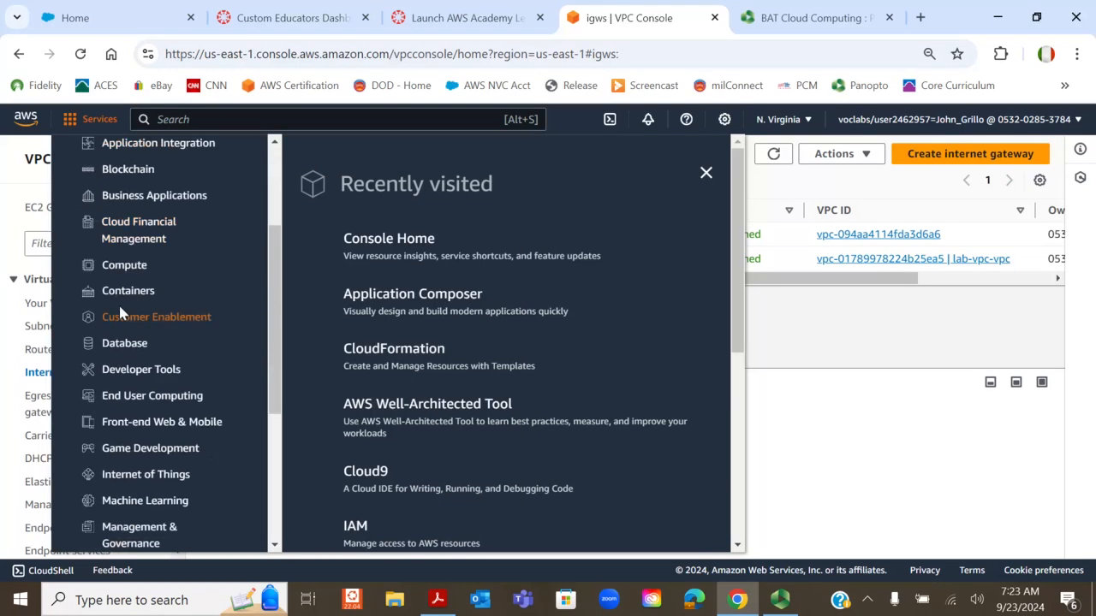
{"action": "left_click", "coordinate": [127, 274]}
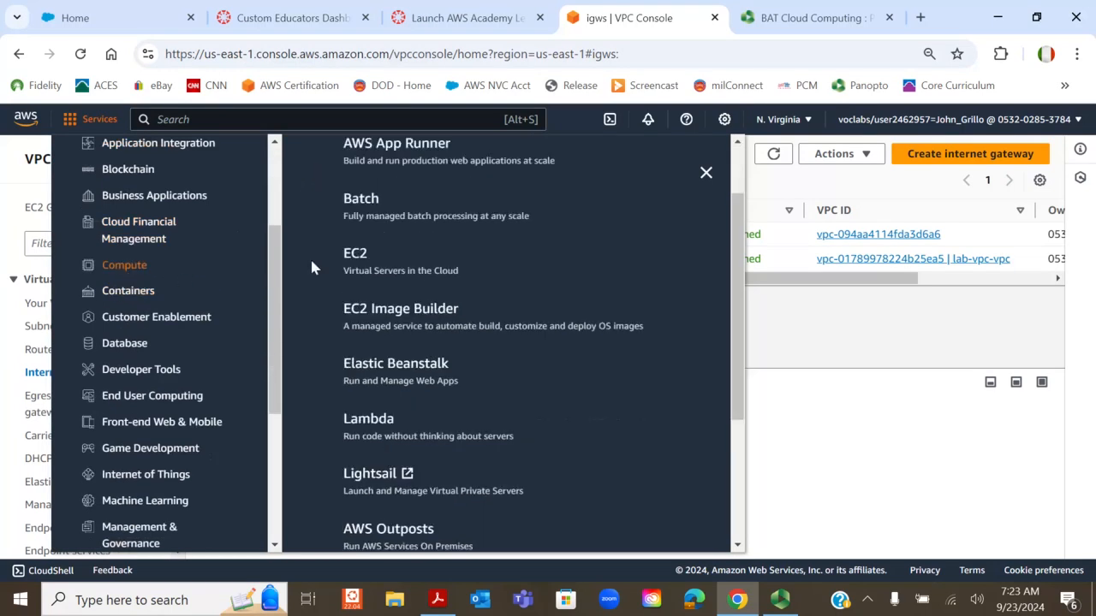
{"action": "left_click", "coordinate": [351, 267]}
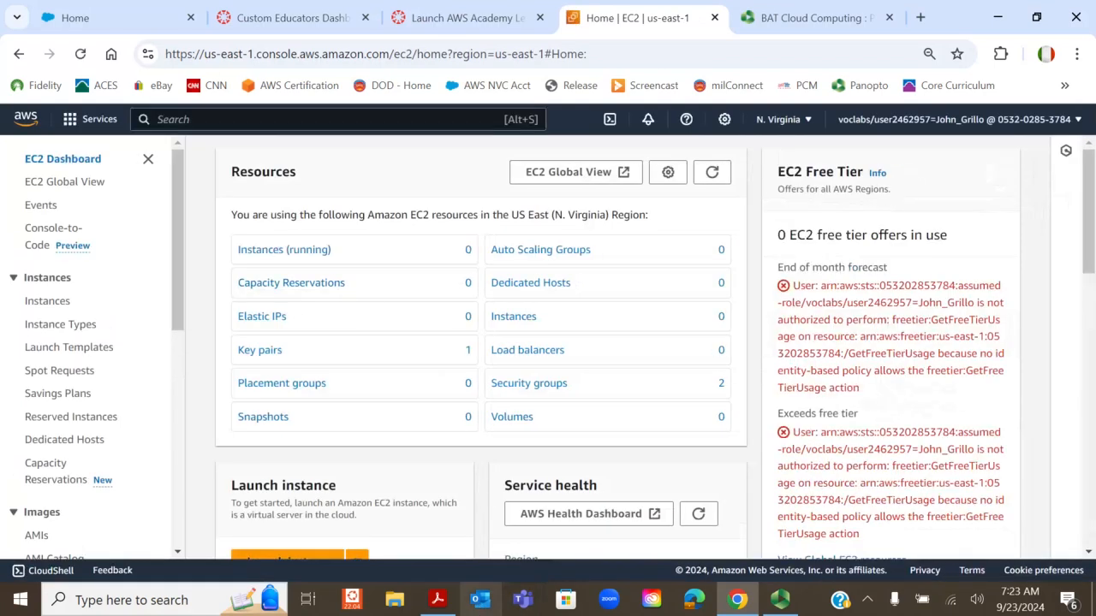
- In File Explorer, open the Lab Instruction 2 - How to Create an EC2 Instance PDF from Documents, AWS Labs for Courses, NETC Lab Instructions and Videos, Instructor Created Labs on AWS
{"action": "left_click", "coordinate": [395, 600]}
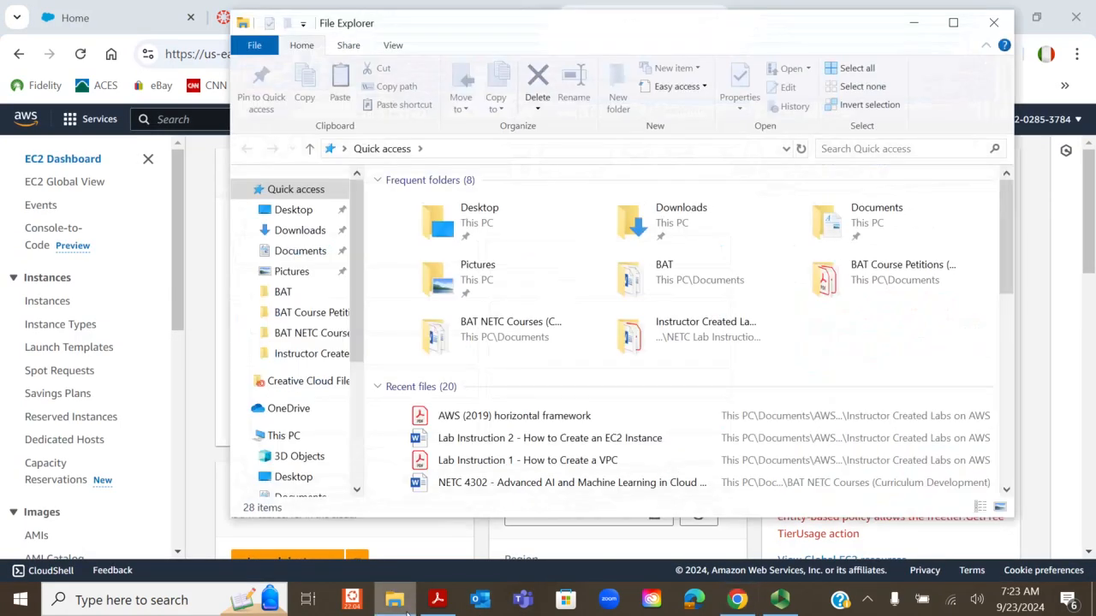
{"action": "double_click", "coordinate": [882, 235]}
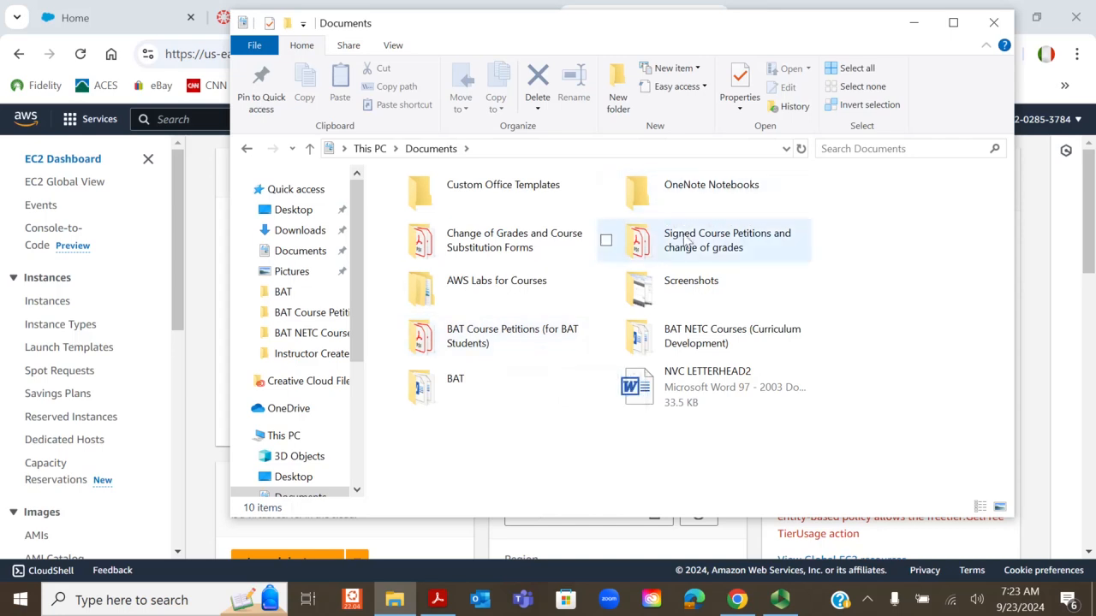
{"action": "double_click", "coordinate": [694, 342]}
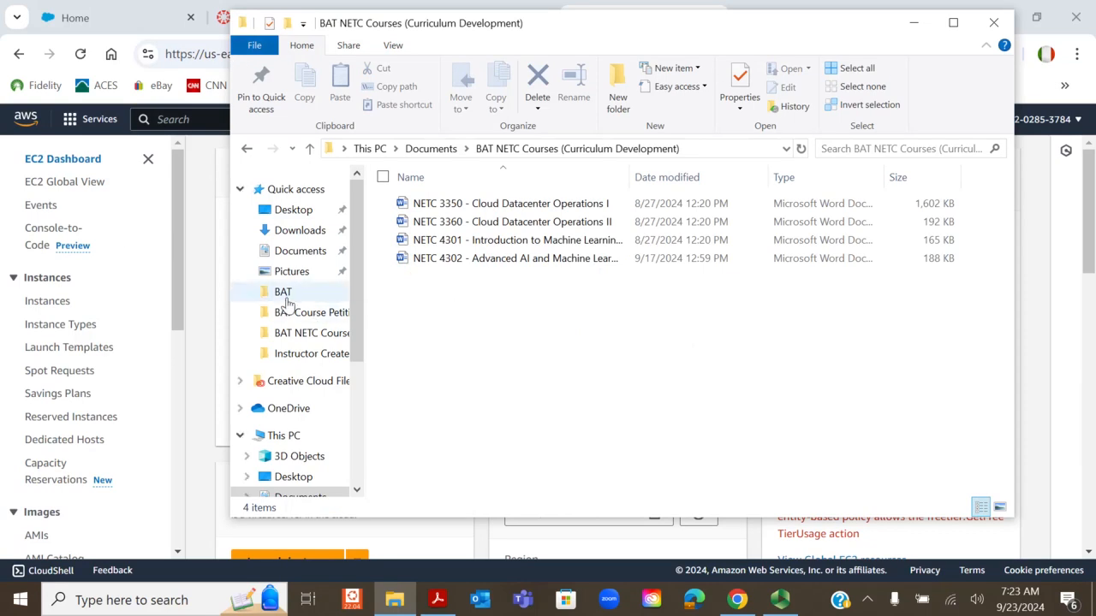
{"action": "left_click", "coordinate": [285, 255]}
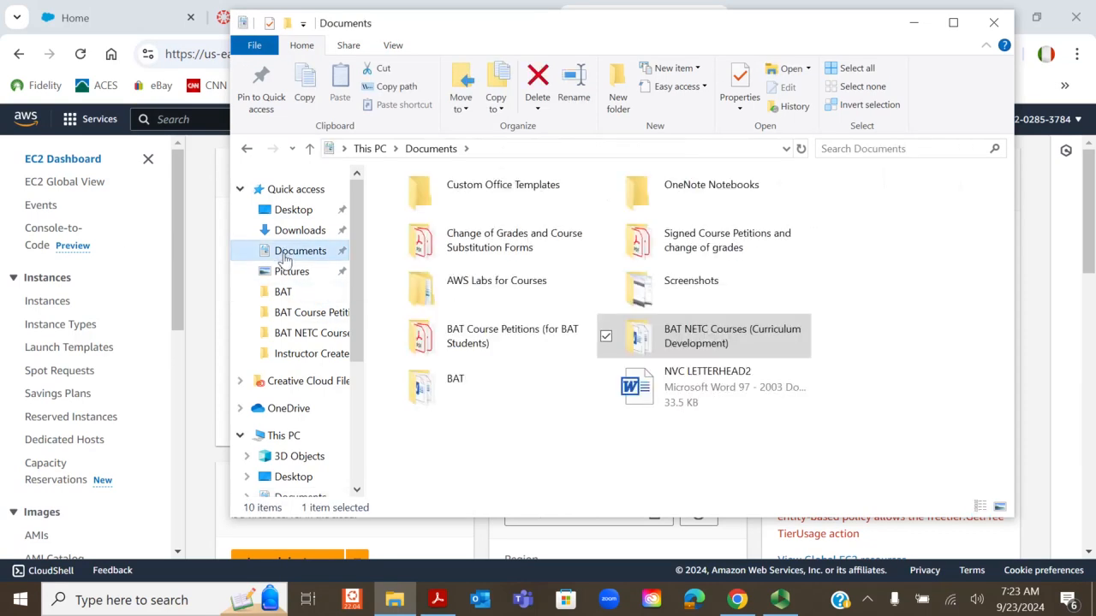
{"action": "left_click", "coordinate": [477, 289]}
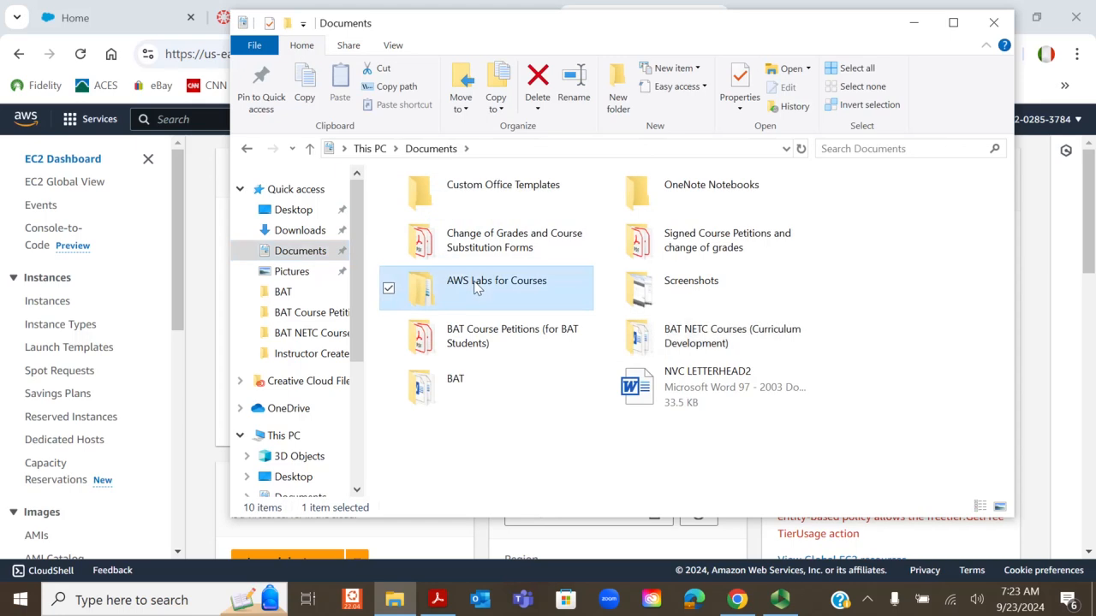
{"action": "double_click", "coordinate": [420, 298]}
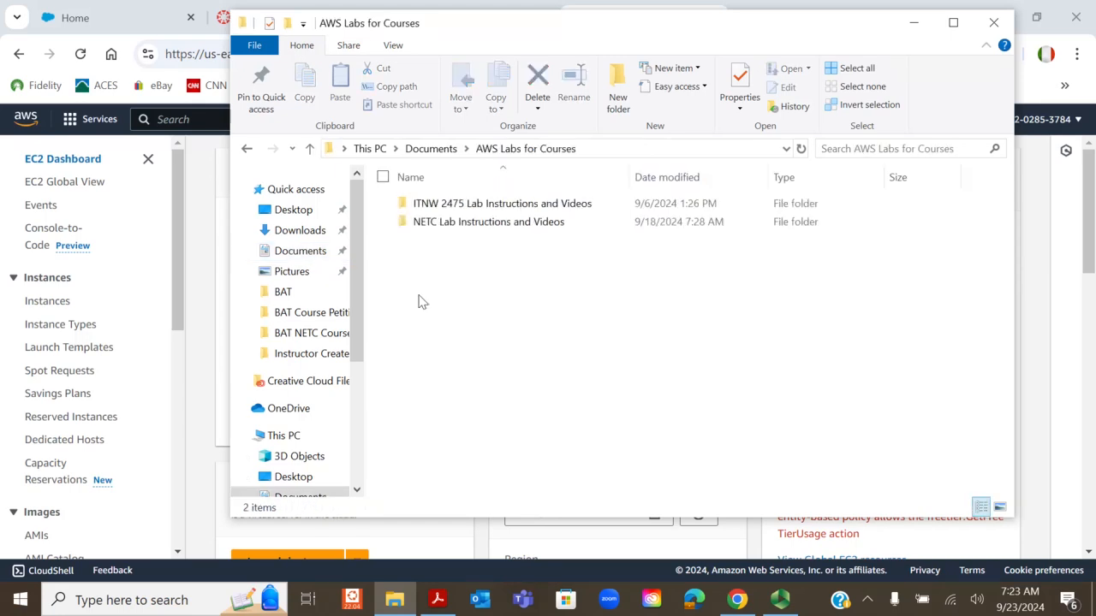
{"action": "left_click", "coordinate": [456, 238]}
{"action": "double_click", "coordinate": [454, 227]}
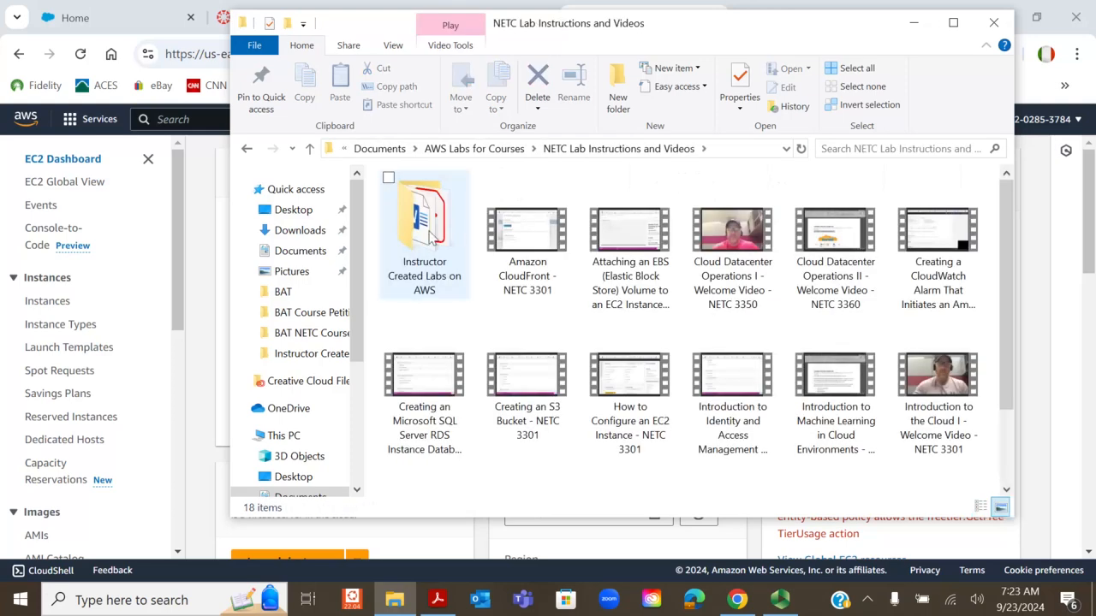
{"action": "double_click", "coordinate": [418, 230]}
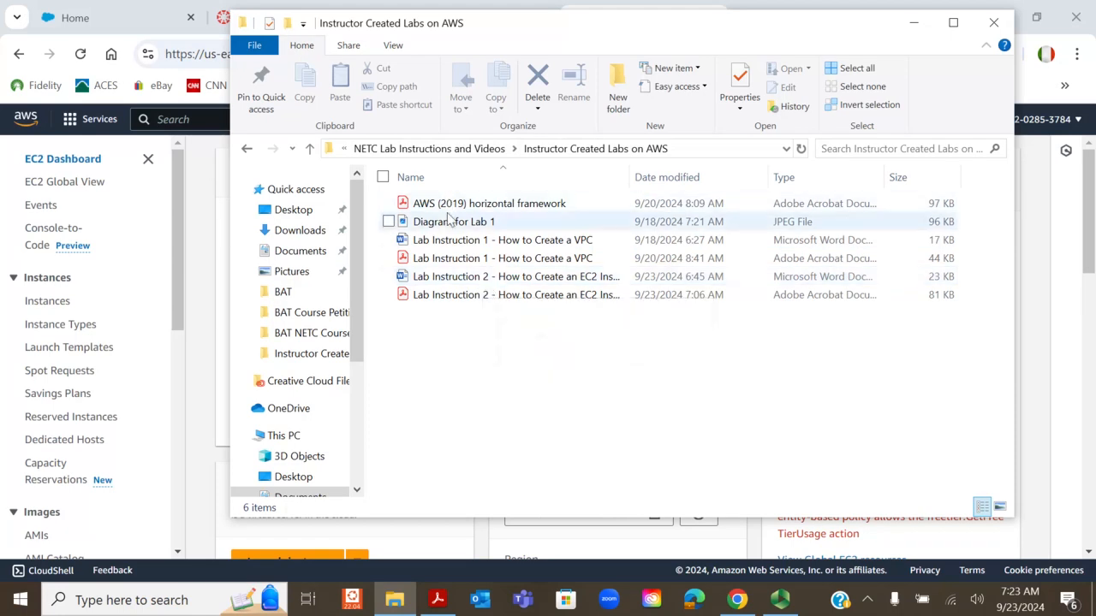
{"action": "double_click", "coordinate": [454, 296]}
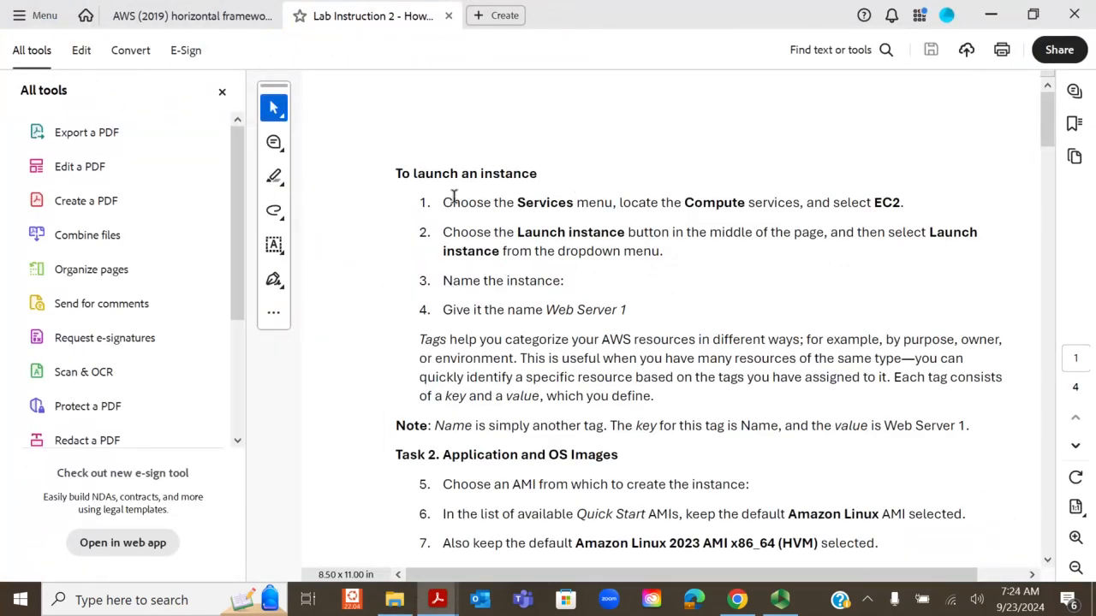
- Read the first steps for launching an instance in the lab instructions and copy the instance name Web Server 1
{"action": "left_click_drag", "start_coordinate": [451, 200], "coordinate": [898, 195]}
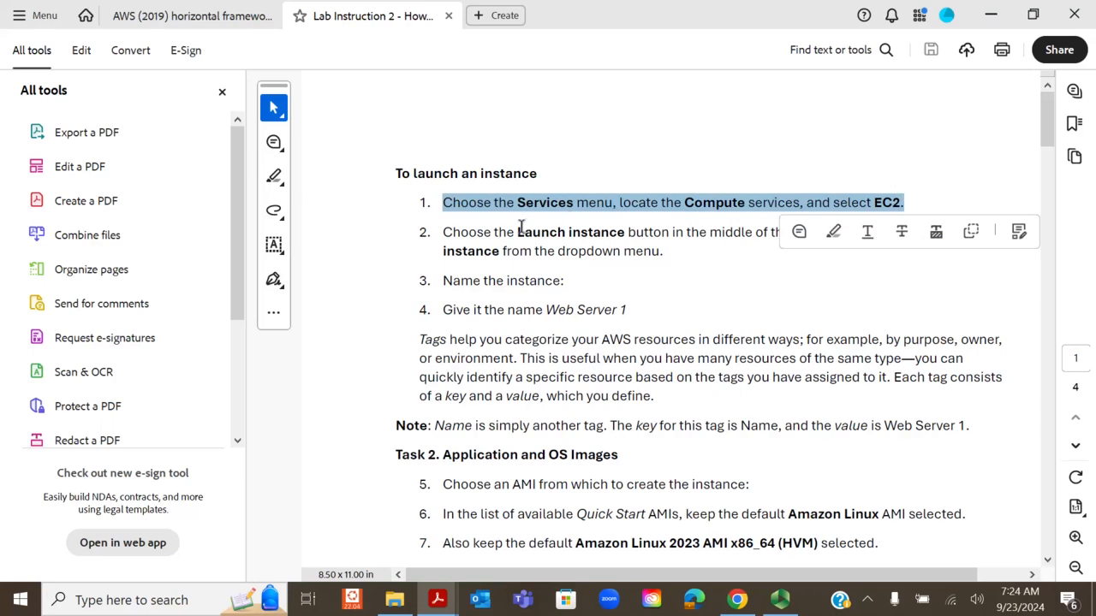
{"action": "left_click_drag", "start_coordinate": [517, 232], "coordinate": [625, 233]}
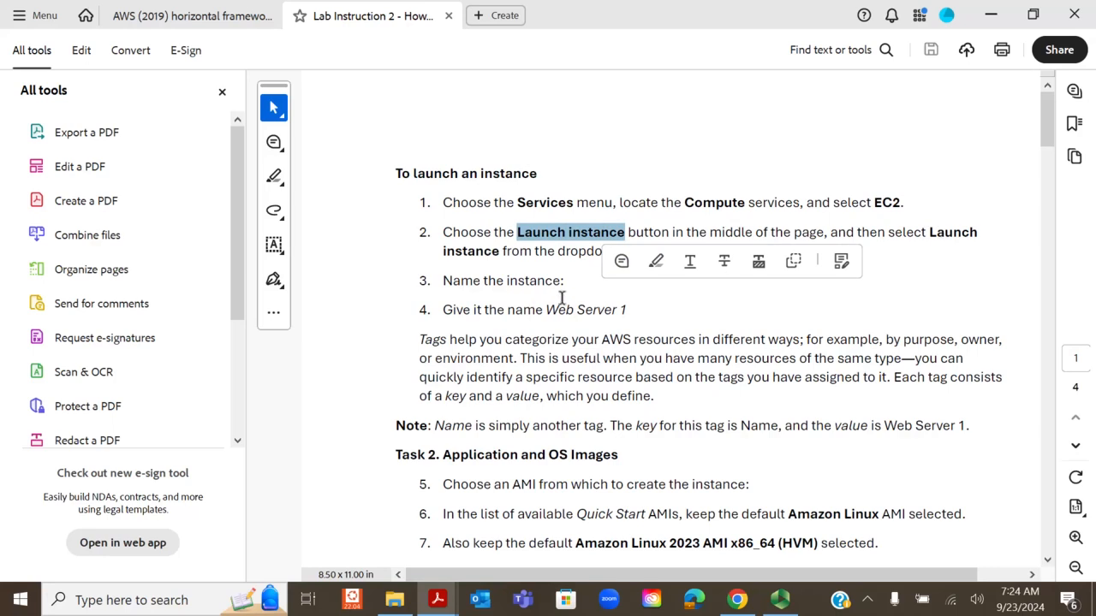
{"action": "left_click_drag", "start_coordinate": [549, 309], "coordinate": [625, 311]}
{"action": "key", "text": "ctrl+c"}
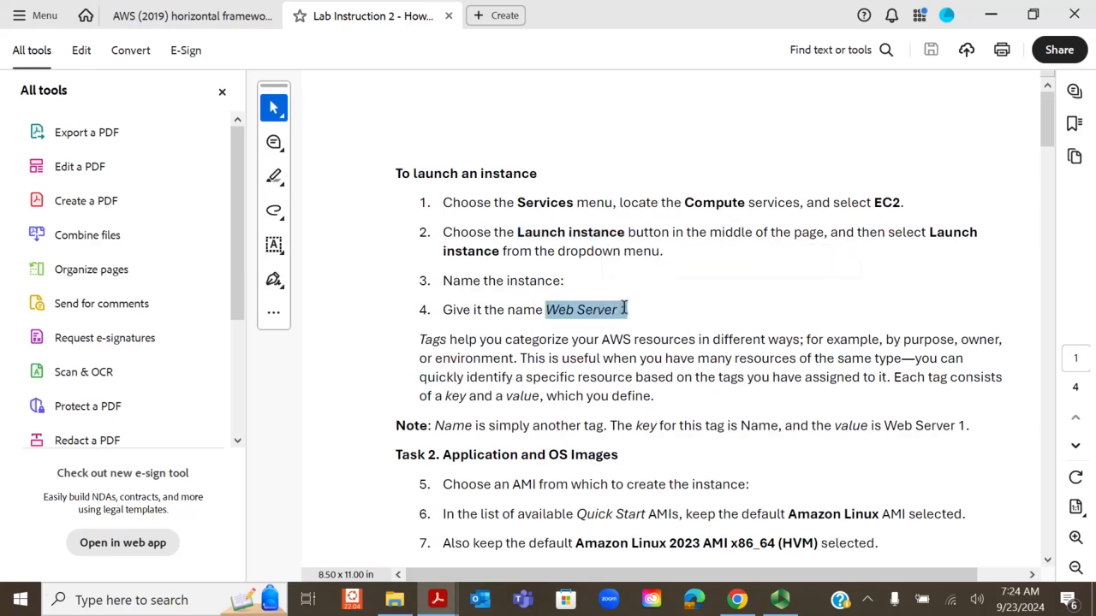
{"action": "right_click", "coordinate": [609, 315]}
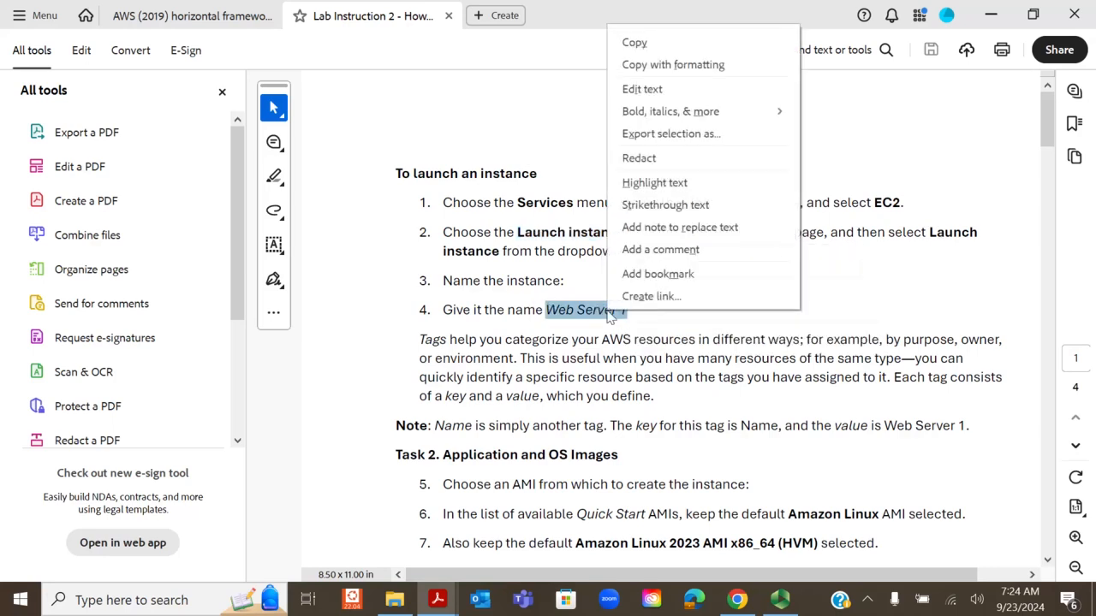
{"action": "left_click", "coordinate": [636, 42]}
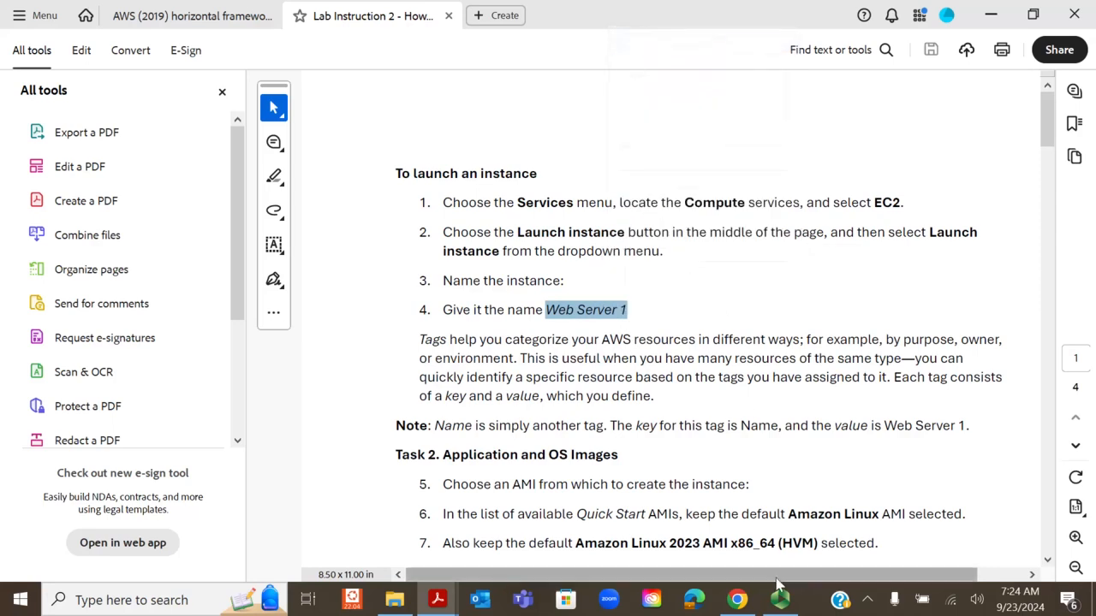
- Switch back to the EC2 dashboard in Chrome and start launching a new instance
{"action": "left_click", "coordinate": [740, 600]}
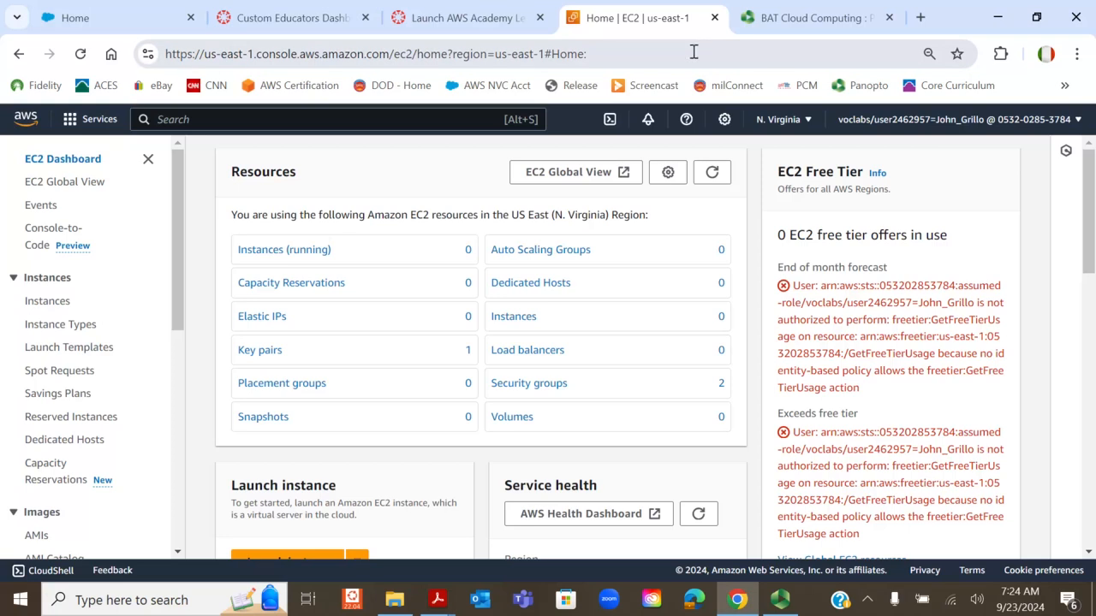
{"action": "scroll", "coordinate": [360, 279], "scroll_direction": "down", "scroll_amount": 2}
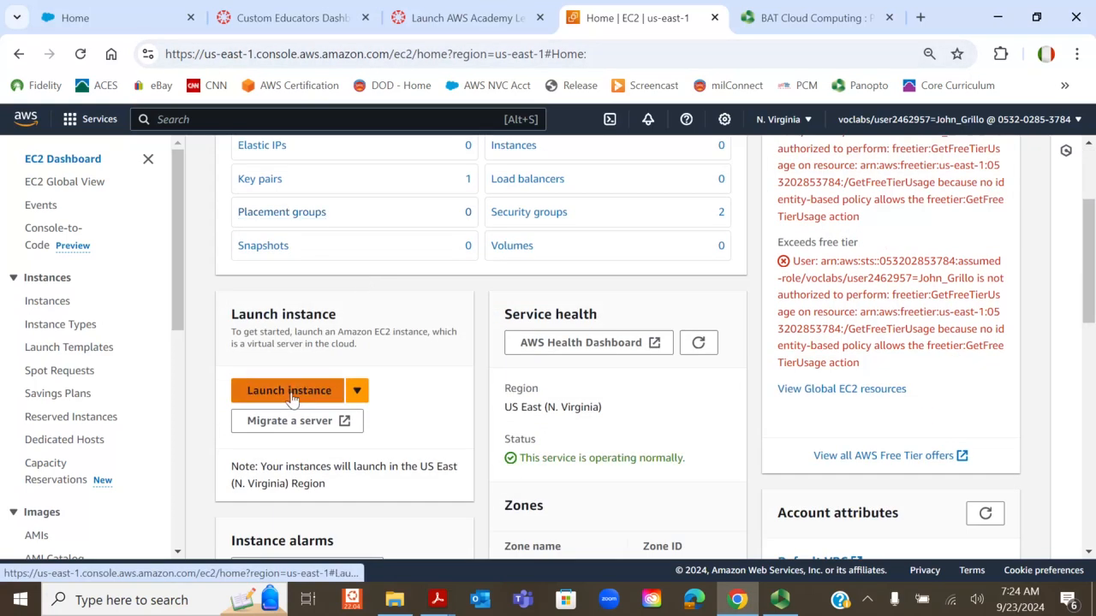
{"action": "left_click", "coordinate": [290, 392]}
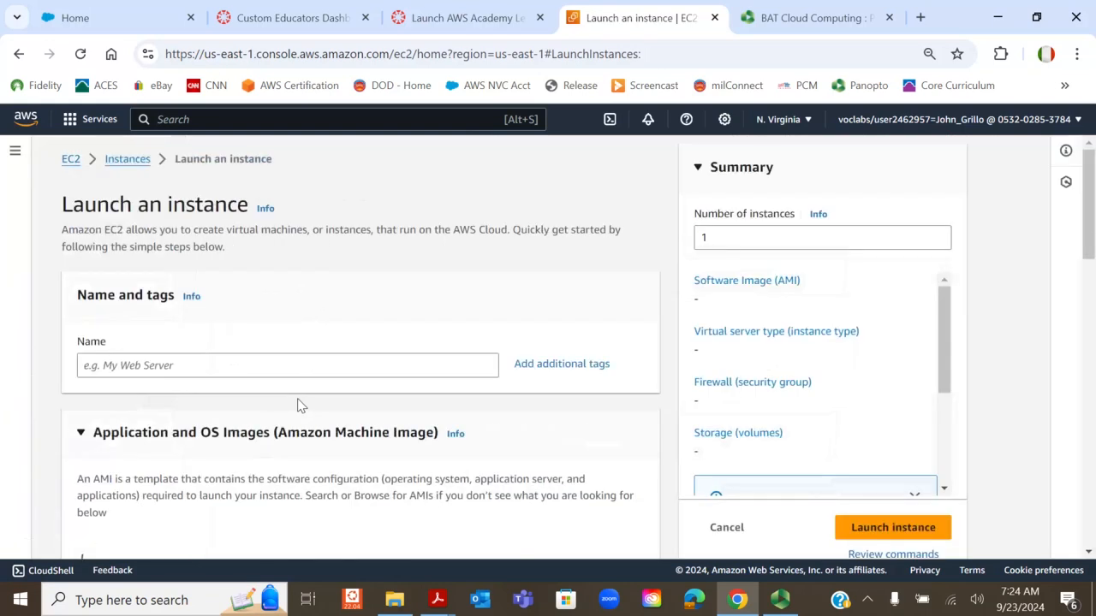
- Name the new instance Web Server 1 by pasting the copied name
{"action": "scroll", "coordinate": [286, 305], "scroll_direction": "down", "scroll_amount": 2}
{"action": "scroll", "coordinate": [285, 293], "scroll_direction": "up", "scroll_amount": 2}
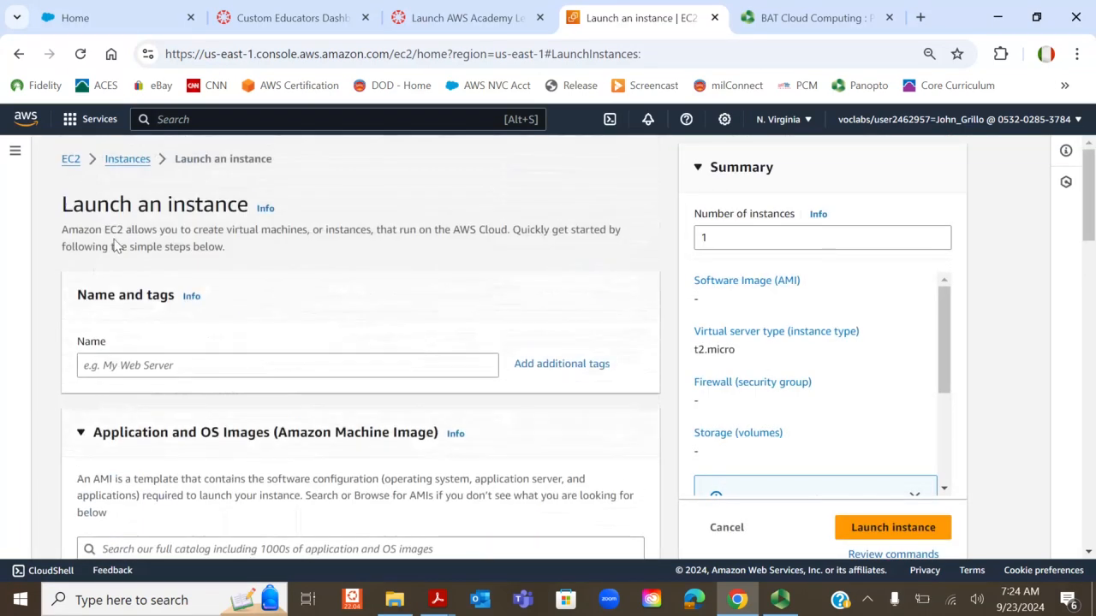
{"action": "right_click", "coordinate": [101, 363]}
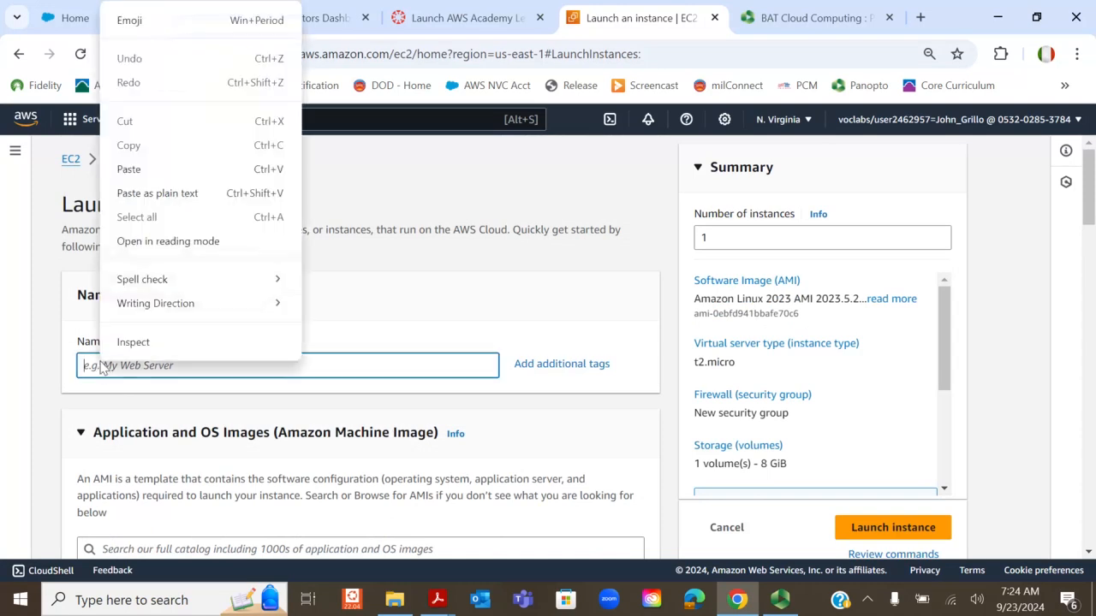
{"action": "left_click", "coordinate": [171, 196]}
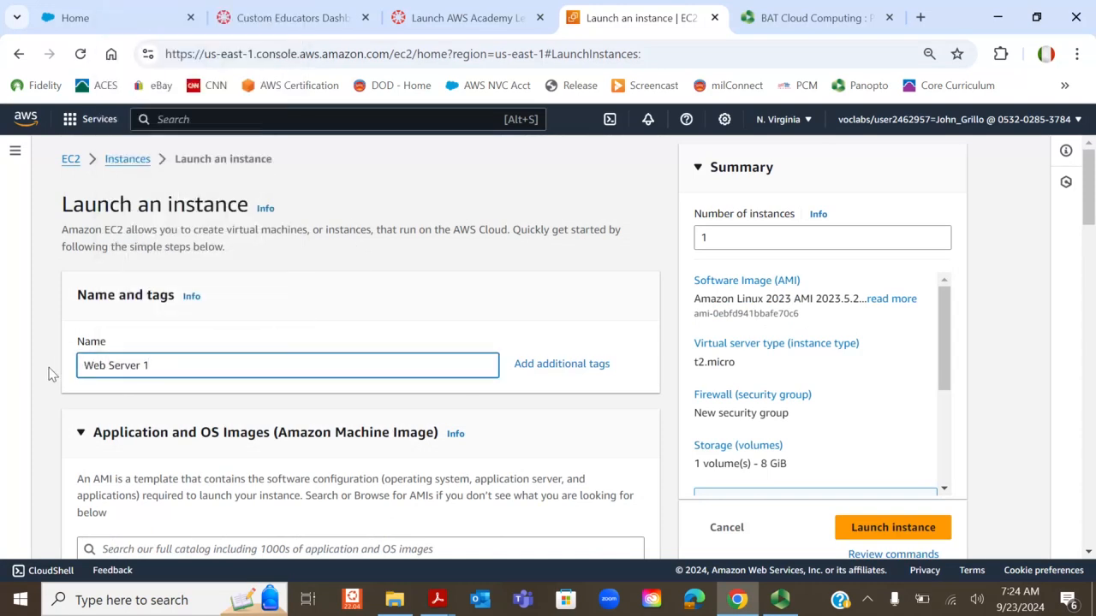
- Review the Quick Start operating systems and the list of available Amazon Machine Images, keeping Amazon Linux 2023 AMI selected
{"action": "scroll", "coordinate": [230, 411], "scroll_direction": "down", "scroll_amount": 2}
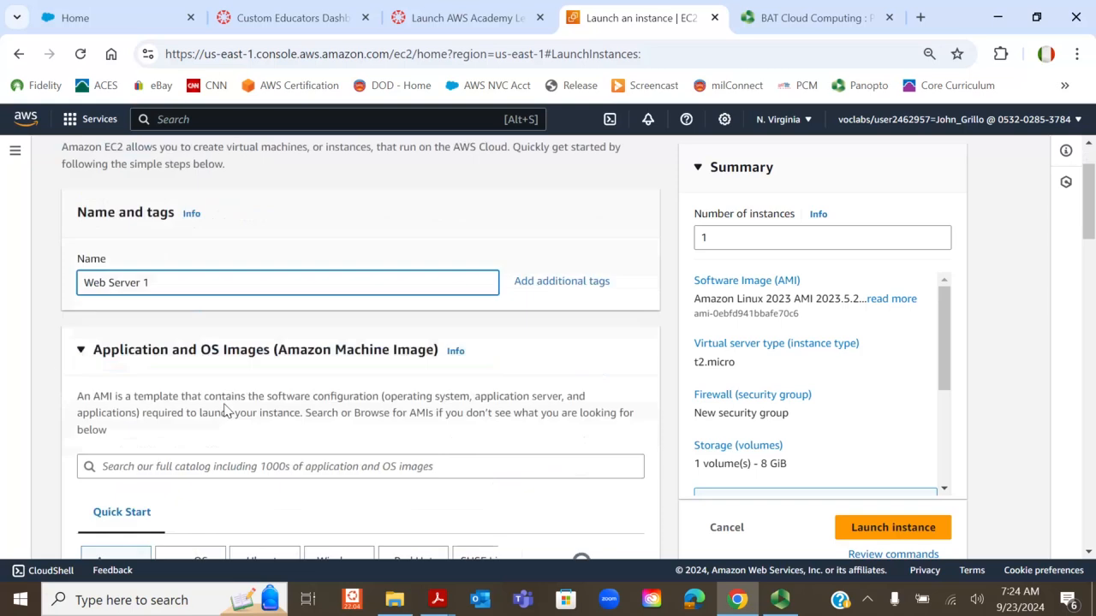
{"action": "scroll", "coordinate": [228, 412], "scroll_direction": "down", "scroll_amount": 1}
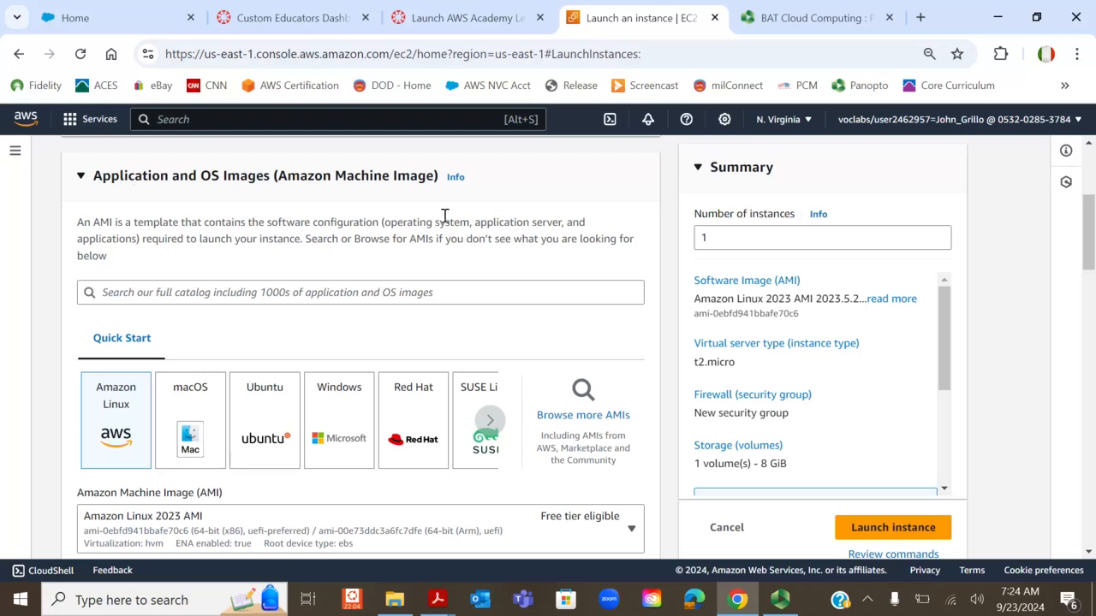
{"action": "scroll", "coordinate": [400, 240], "scroll_direction": "down", "scroll_amount": 3}
{"action": "scroll", "coordinate": [399, 251], "scroll_direction": "up", "scroll_amount": 3}
{"action": "scroll", "coordinate": [299, 343], "scroll_direction": "down", "scroll_amount": 2}
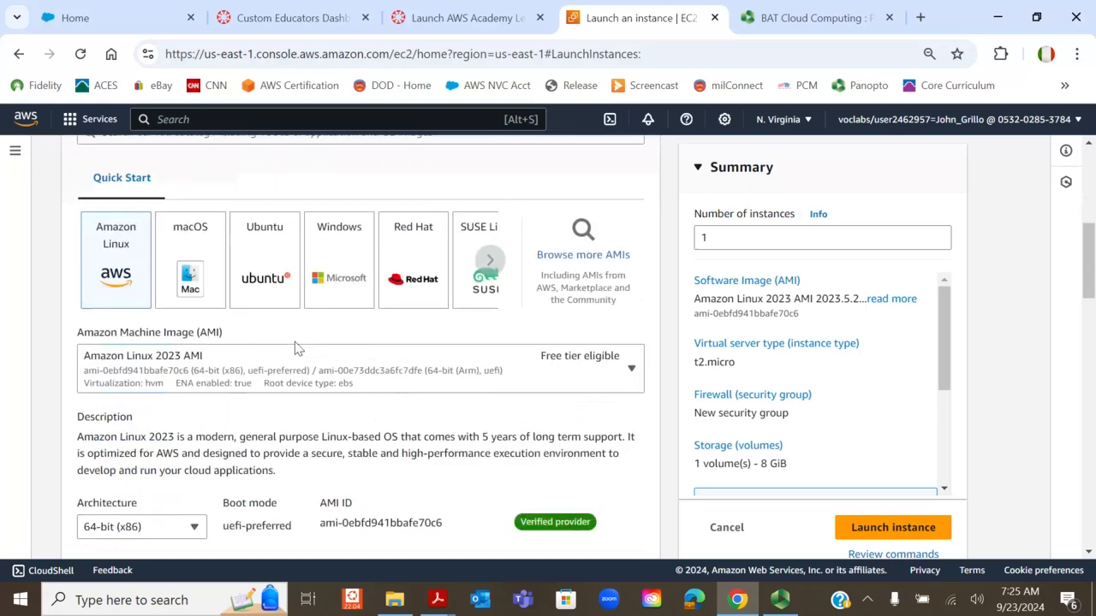
{"action": "scroll", "coordinate": [294, 341], "scroll_direction": "down", "scroll_amount": 2}
{"action": "scroll", "coordinate": [248, 316], "scroll_direction": "up", "scroll_amount": 2}
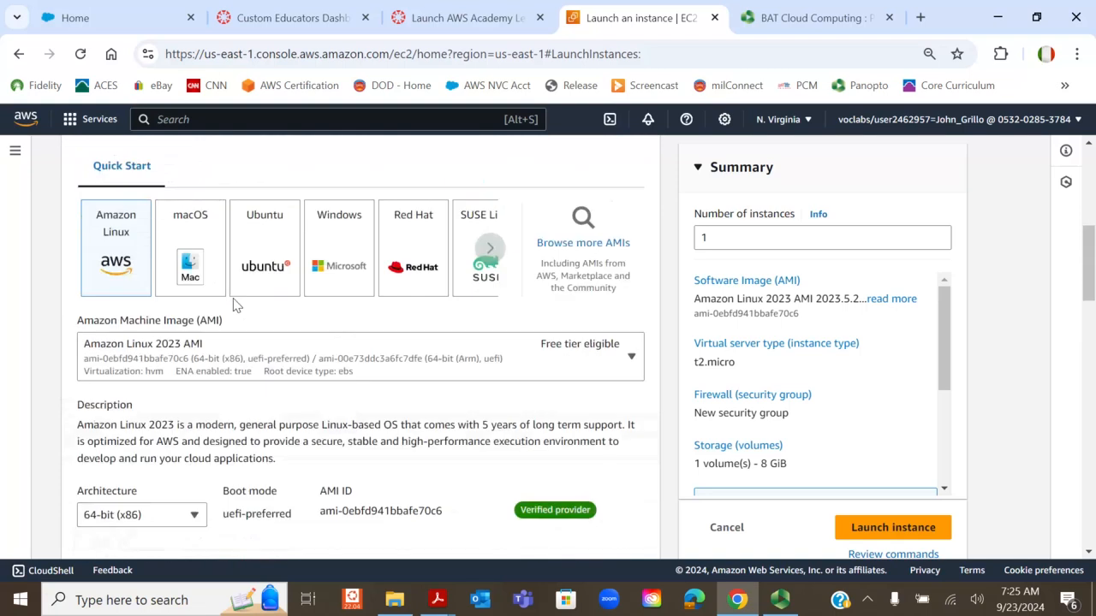
{"action": "left_click", "coordinate": [632, 359]}
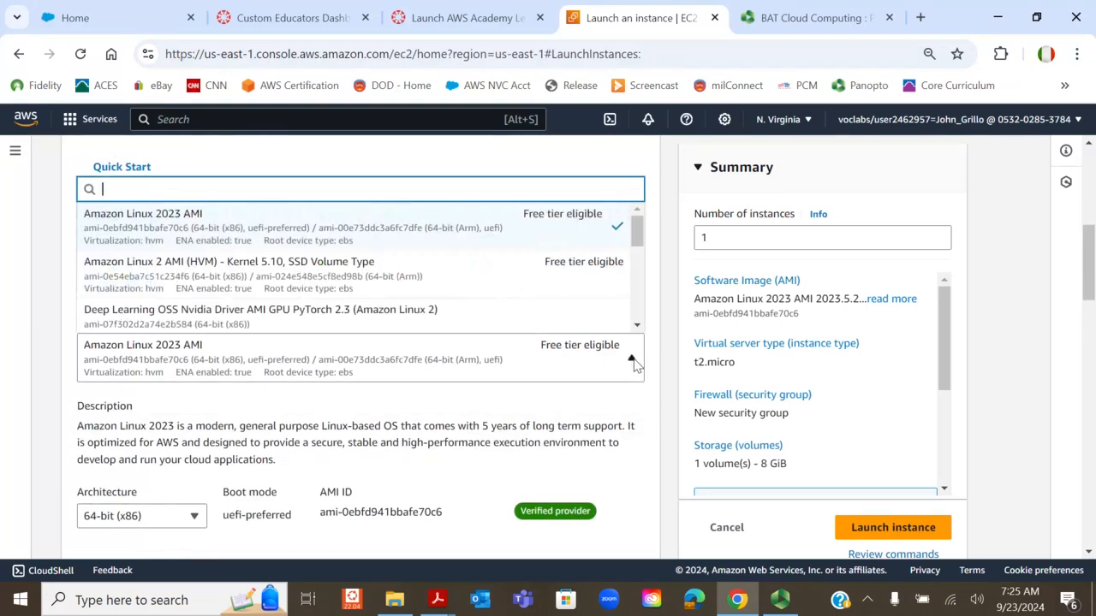
{"action": "mouse_move", "coordinate": [637, 232]}
{"action": "left_mouse_down"}
{"action": "mouse_move", "coordinate": [640, 337]}
{"action": "mouse_move", "coordinate": [645, 247]}
{"action": "left_mouse_up"}
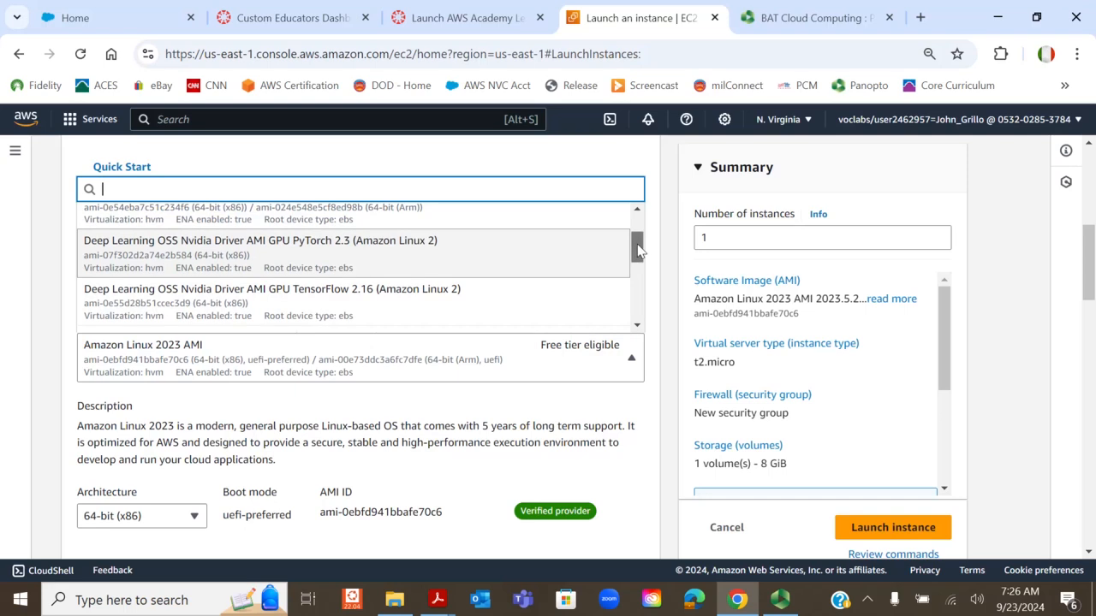
{"action": "left_click_drag", "start_coordinate": [636, 248], "coordinate": [644, 222]}
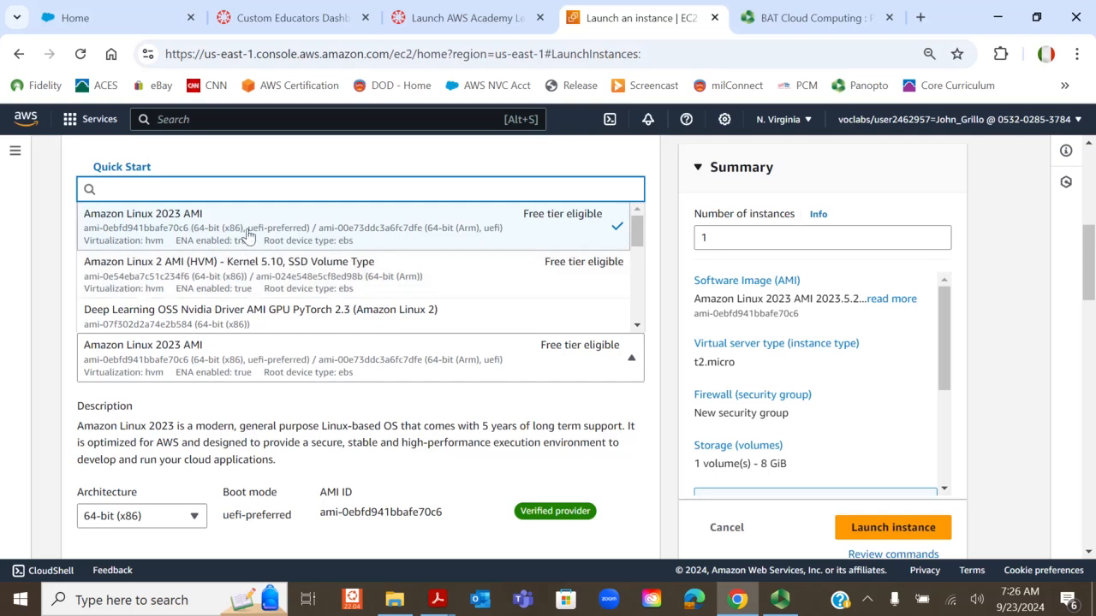
{"action": "left_click", "coordinate": [274, 172]}
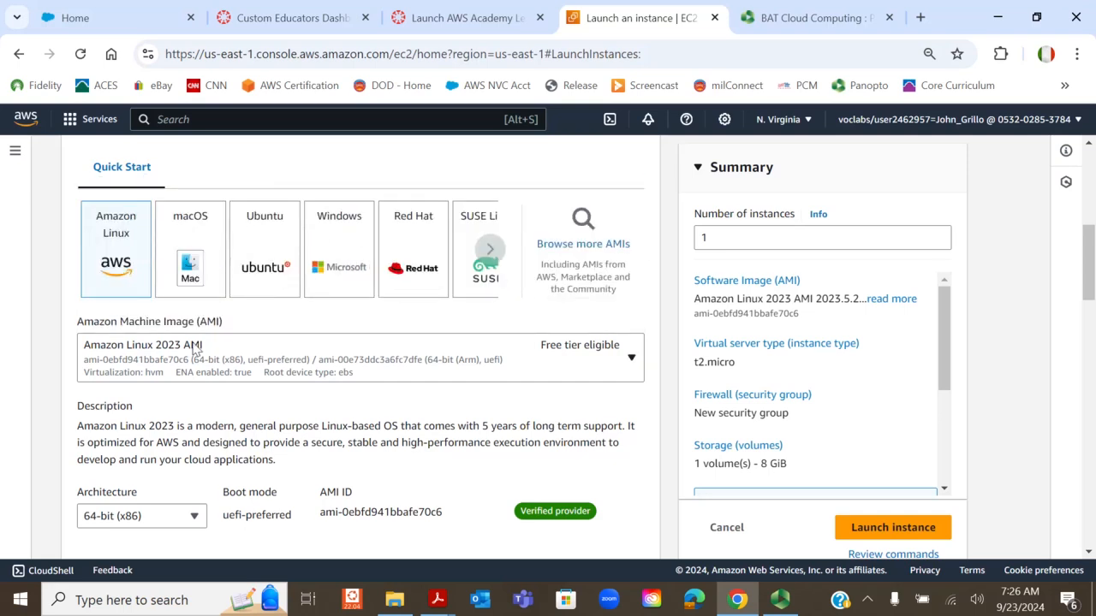
- Look through the available instance types with their vCPU, memory and hourly pricing, keeping t2.micro selected
{"action": "scroll", "coordinate": [195, 353], "scroll_direction": "down", "scroll_amount": 2}
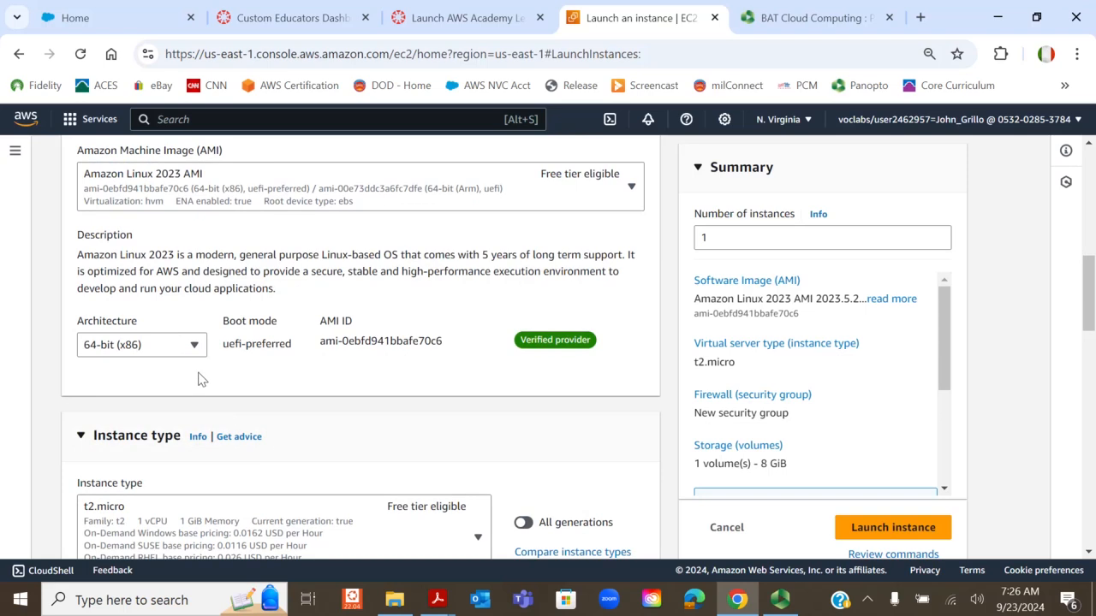
{"action": "scroll", "coordinate": [211, 368], "scroll_direction": "down", "scroll_amount": 3}
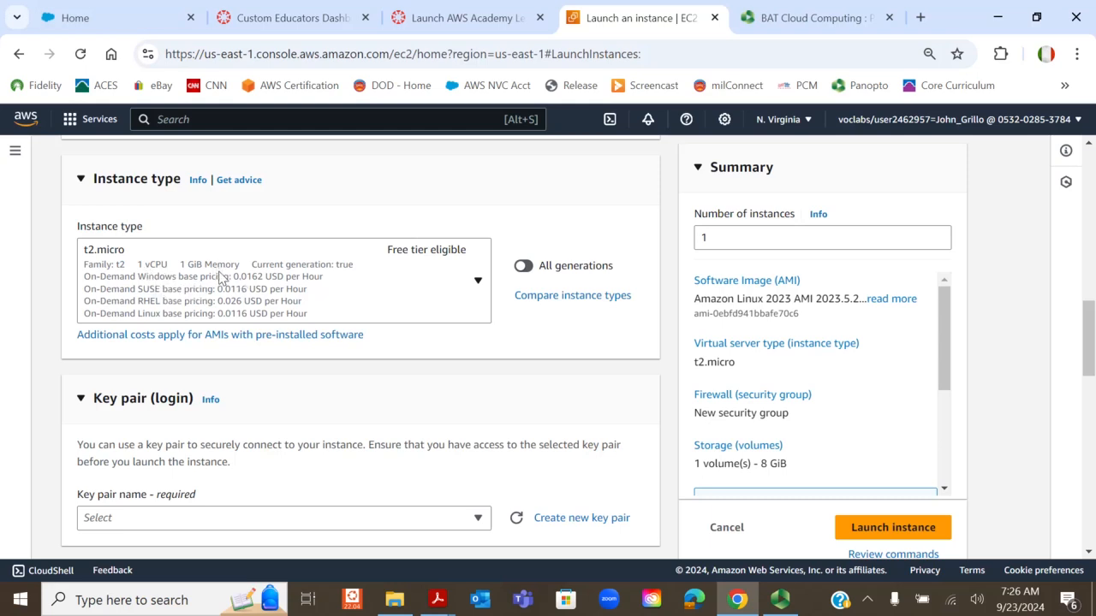
{"action": "left_click", "coordinate": [477, 287]}
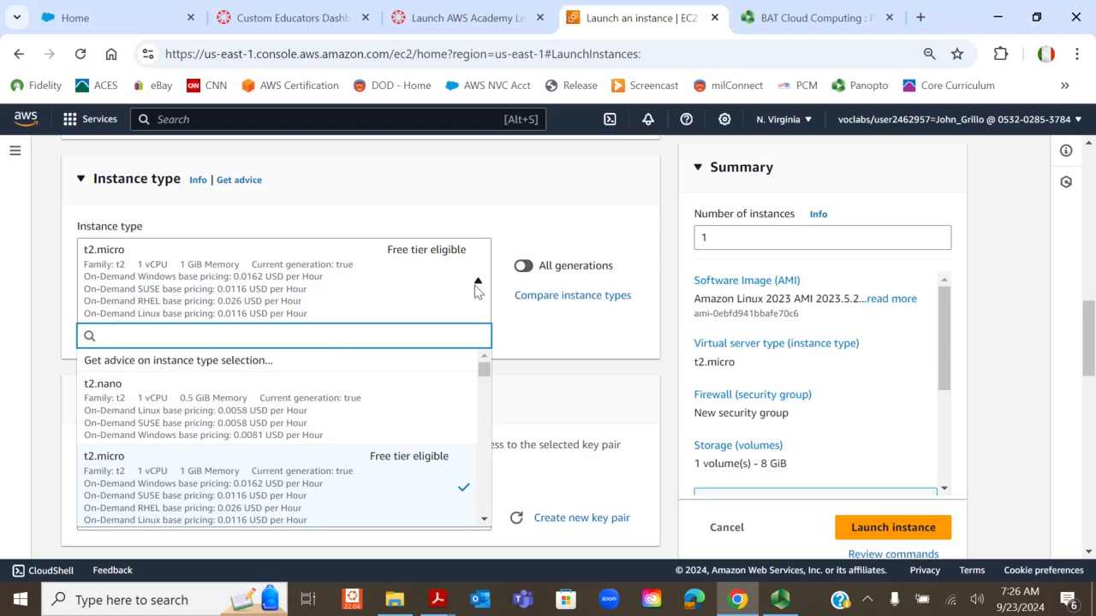
{"action": "scroll", "coordinate": [357, 396], "scroll_direction": "down", "scroll_amount": 1}
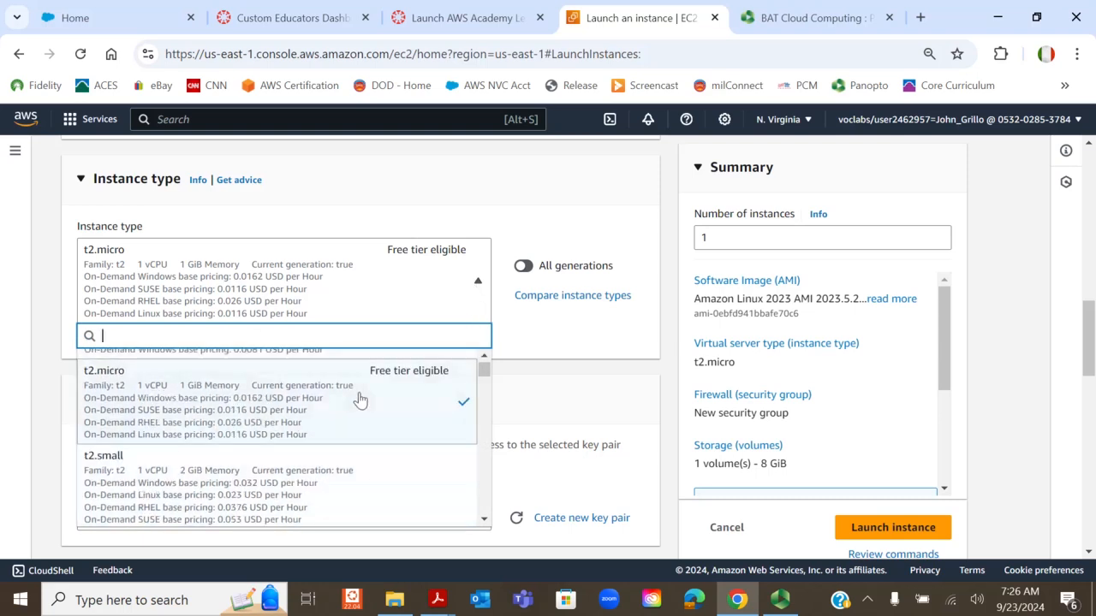
{"action": "scroll", "coordinate": [286, 385], "scroll_direction": "up", "scroll_amount": 1}
{"action": "scroll", "coordinate": [287, 416], "scroll_direction": "down", "scroll_amount": 1}
{"action": "scroll", "coordinate": [288, 416], "scroll_direction": "down", "scroll_amount": 8}
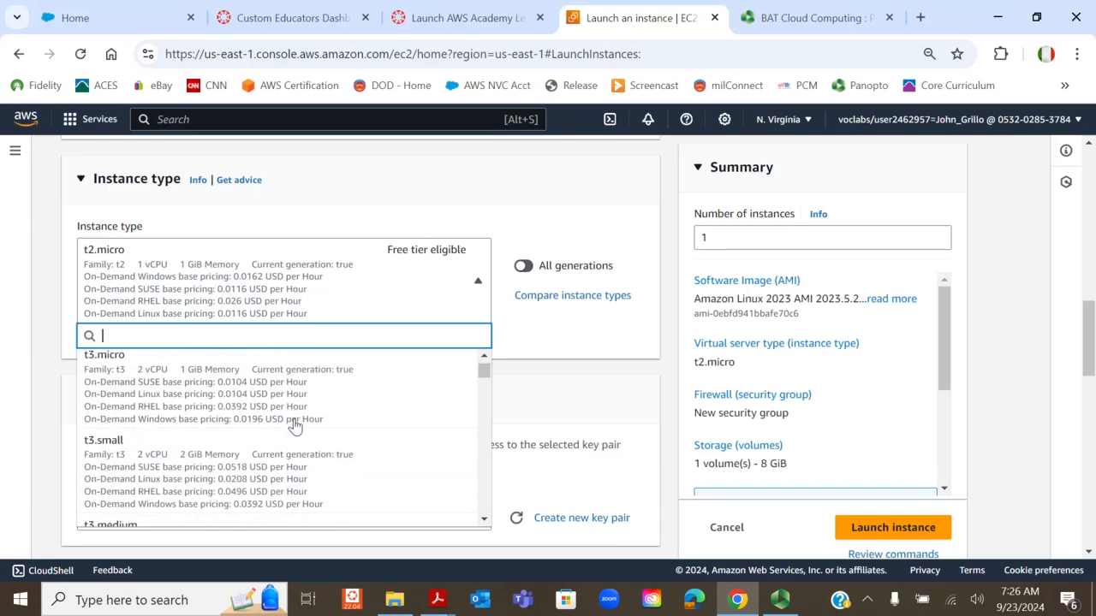
{"action": "scroll", "coordinate": [295, 420], "scroll_direction": "down", "scroll_amount": 4}
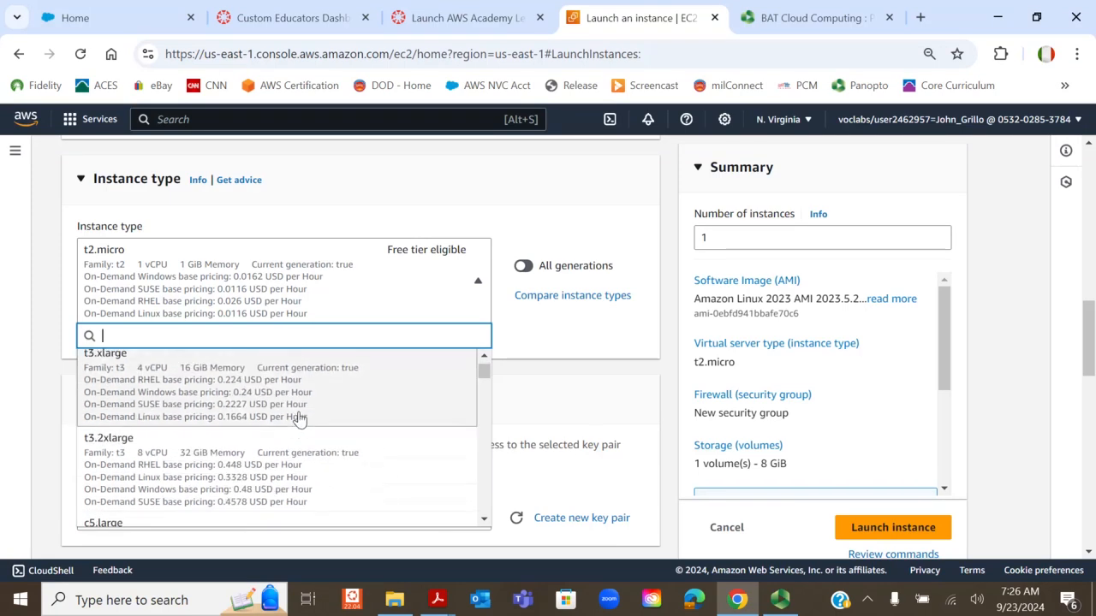
{"action": "scroll", "coordinate": [293, 420], "scroll_direction": "up", "scroll_amount": 1}
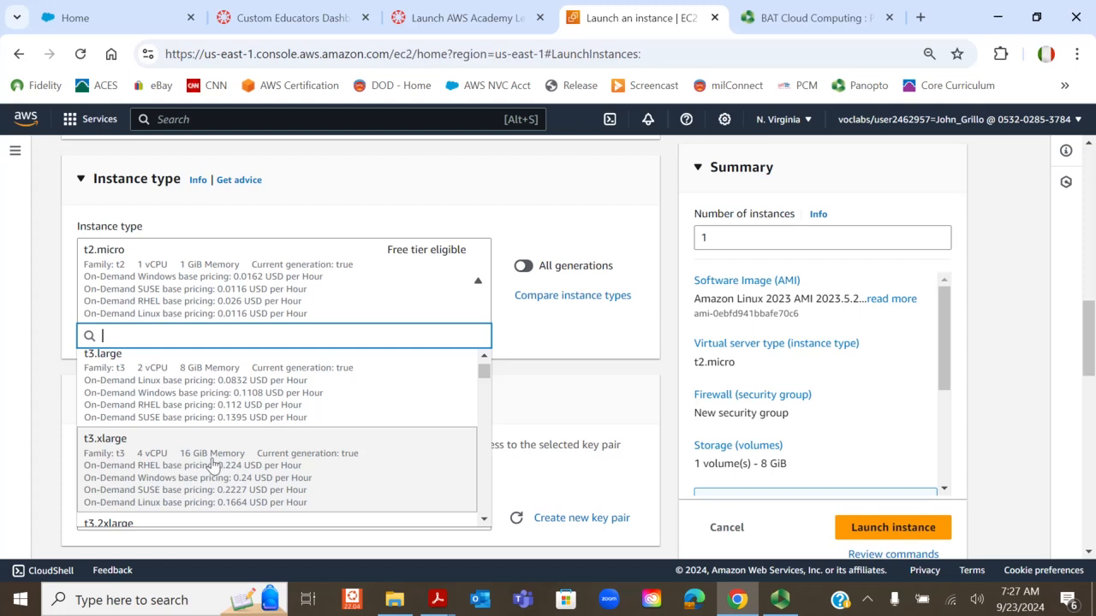
{"action": "left_click", "coordinate": [236, 274]}
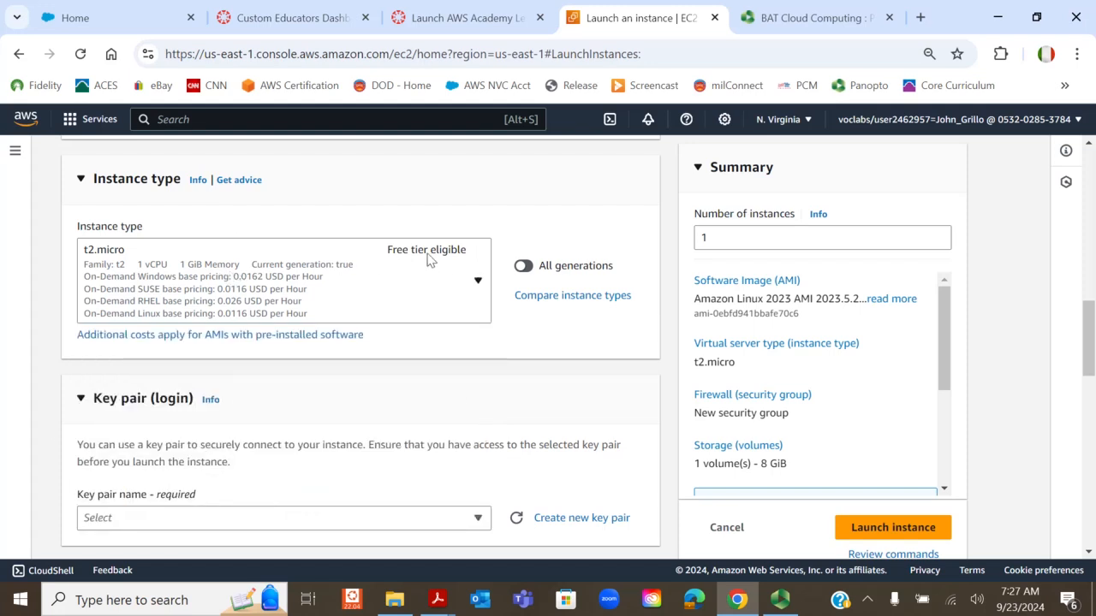
- Create a new RSA key pair named vockey1 with the .pem private key format for logging in to the instance
{"action": "scroll", "coordinate": [385, 278], "scroll_direction": "down", "scroll_amount": 2}
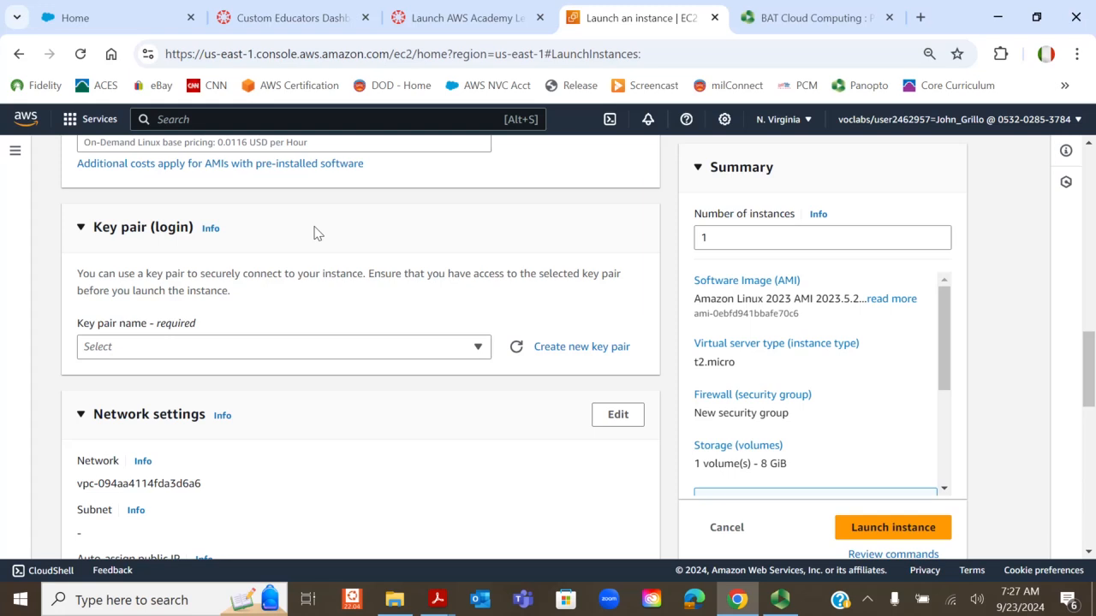
{"action": "left_click", "coordinate": [575, 346]}
{"action": "left_click", "coordinate": [443, 249]}
{"action": "type", "text": "vockey"}
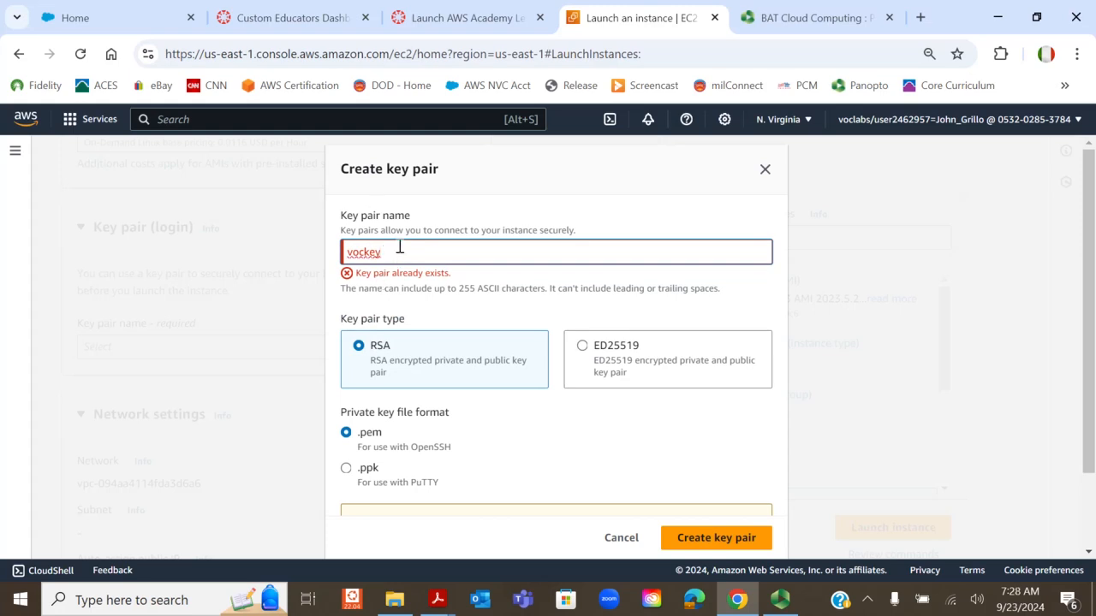
{"action": "type", "text": "1"}
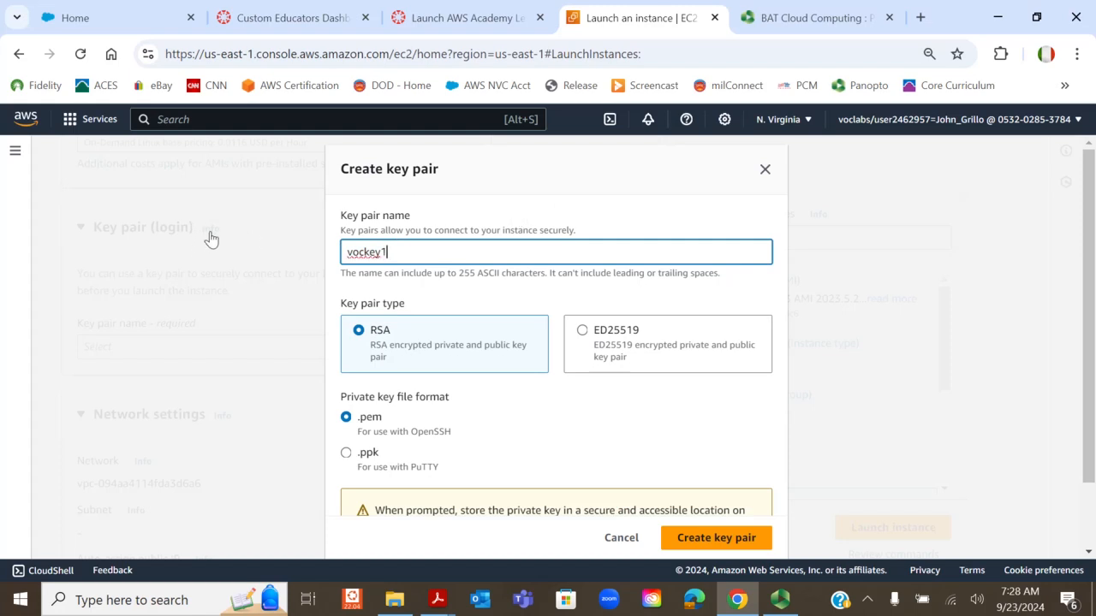
{"action": "scroll", "coordinate": [208, 239], "scroll_direction": "down", "scroll_amount": 2}
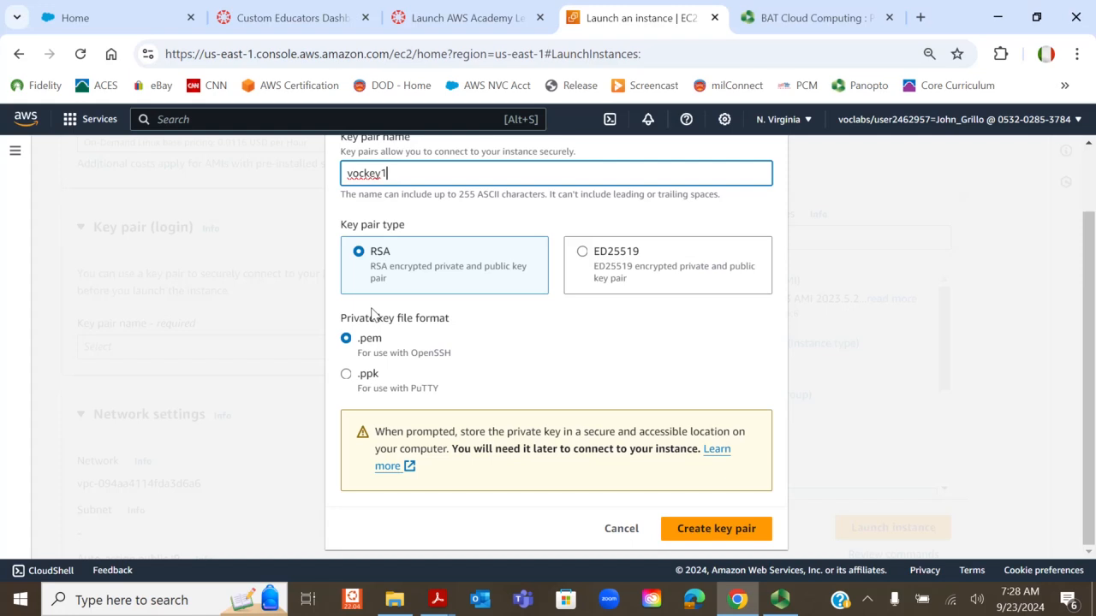
{"action": "left_click", "coordinate": [696, 529]}
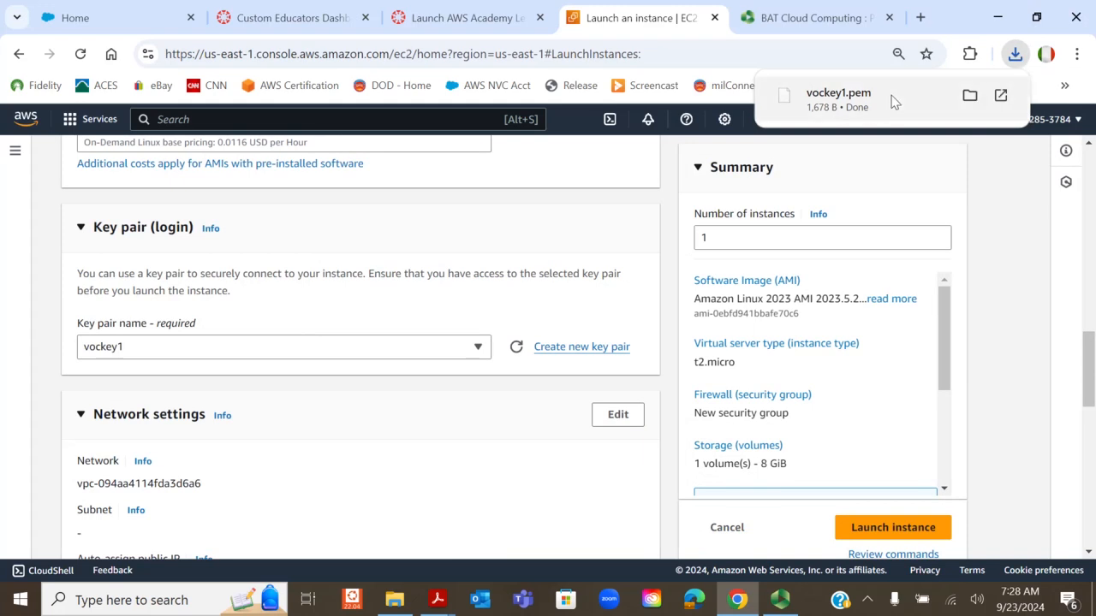
- Review the instance type, key pair and network settings sections of the launch form
{"action": "scroll", "coordinate": [249, 283], "scroll_direction": "up", "scroll_amount": 5}
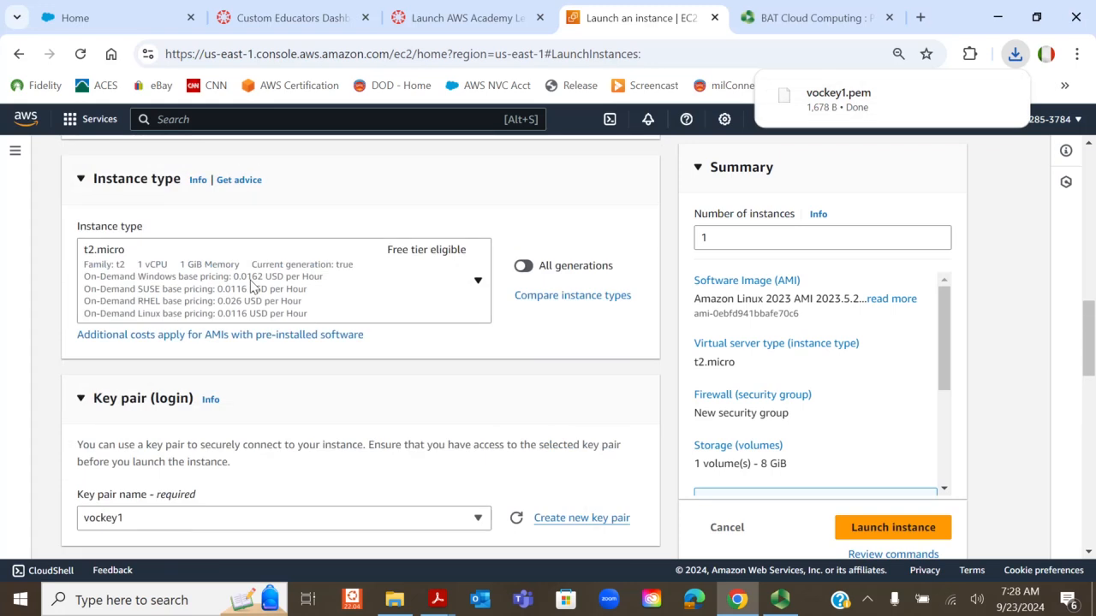
{"action": "scroll", "coordinate": [253, 287], "scroll_direction": "down", "scroll_amount": 4}
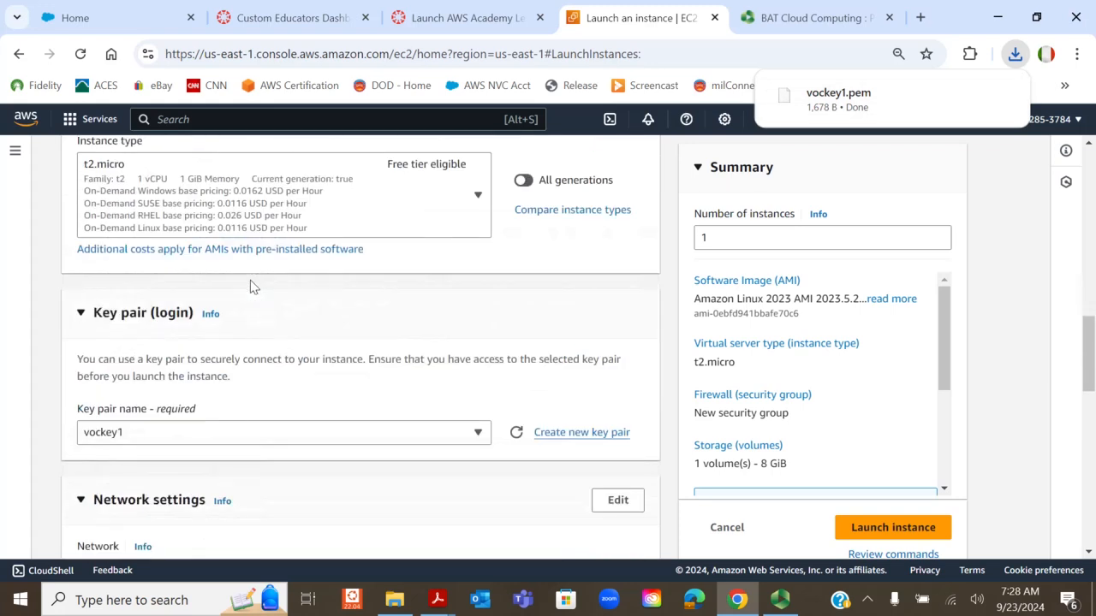
{"action": "scroll", "coordinate": [252, 285], "scroll_direction": "down", "scroll_amount": 3}
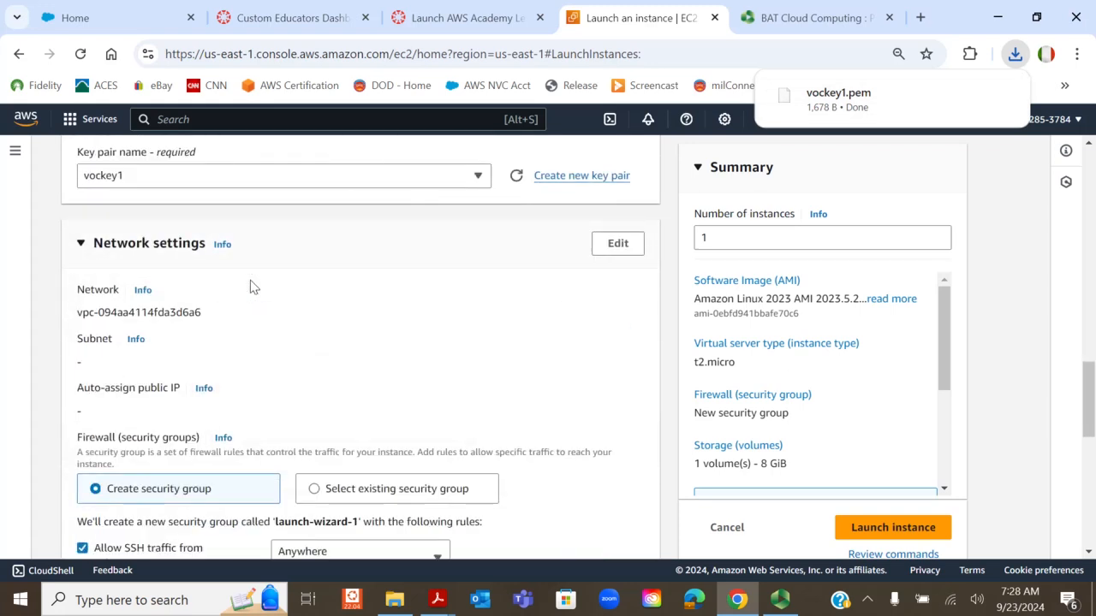
{"action": "scroll", "coordinate": [250, 286], "scroll_direction": "down", "scroll_amount": 1}
{"action": "scroll", "coordinate": [250, 286], "scroll_direction": "up", "scroll_amount": 2}
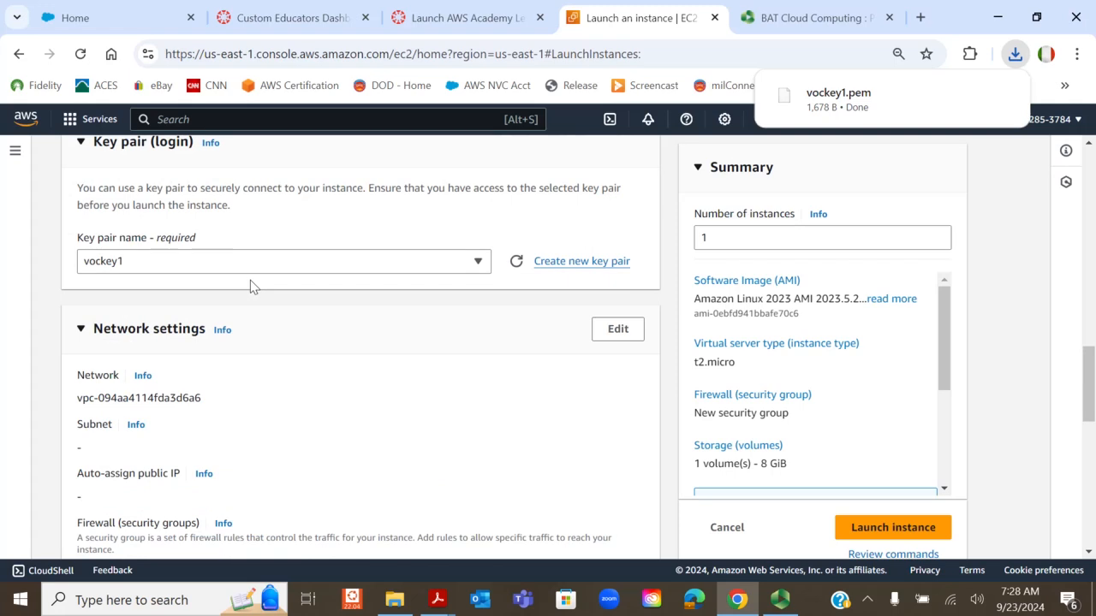
{"action": "scroll", "coordinate": [267, 329], "scroll_direction": "up", "scroll_amount": 2}
{"action": "scroll", "coordinate": [269, 325], "scroll_direction": "down", "scroll_amount": 1}
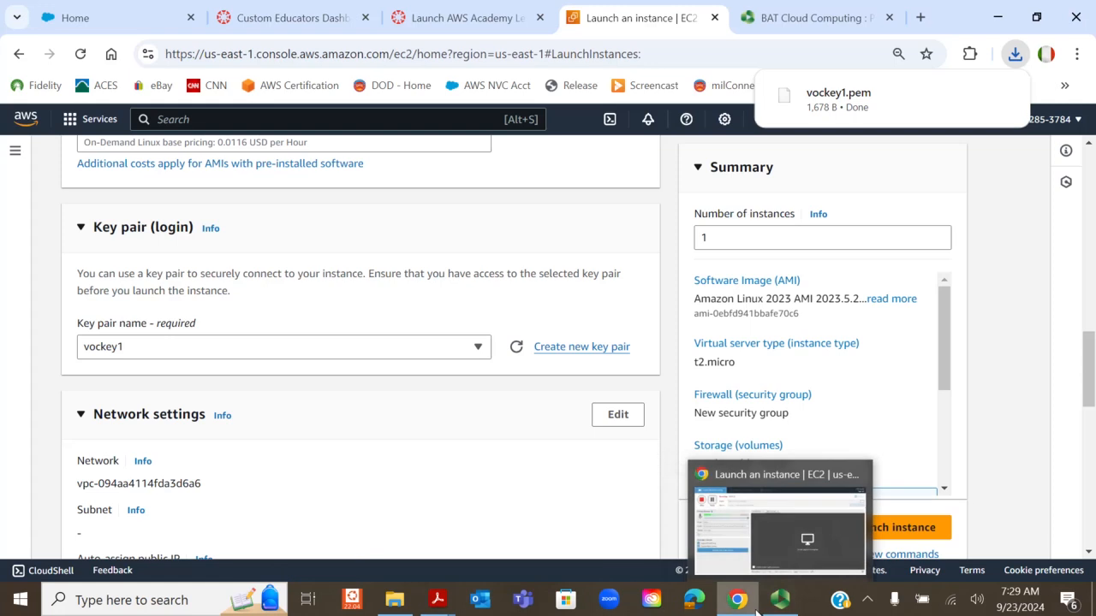
- Switch to the Lab Instruction 2 PDF in Acrobat and read Tasks 2 to 5 on the AMI, instance type, key pair and network settings
{"action": "mouse_move", "coordinate": [419, 590]}
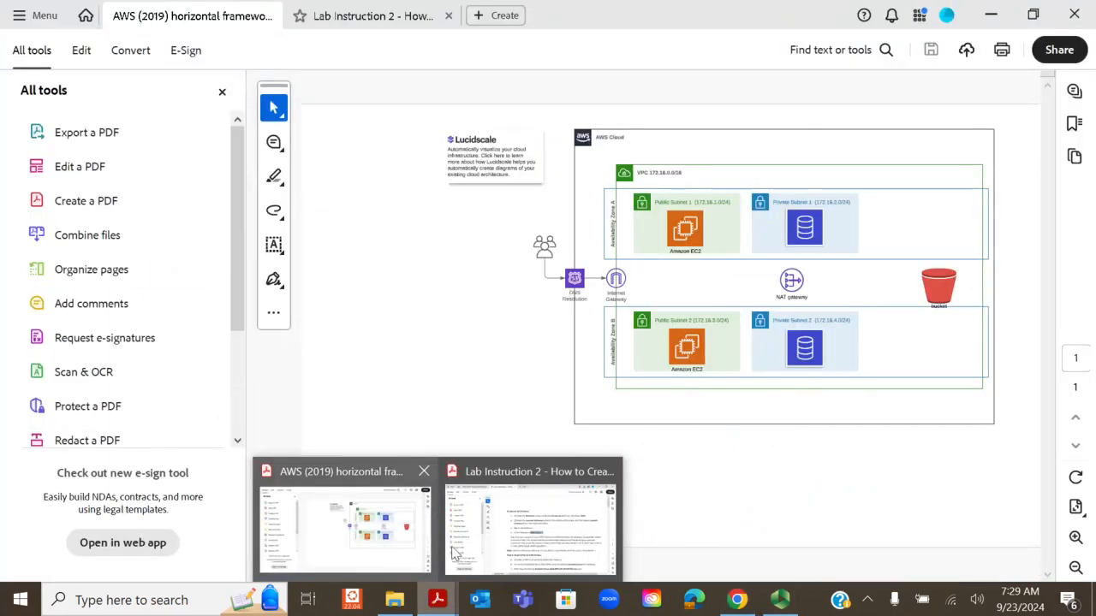
{"action": "left_click", "coordinate": [529, 518]}
{"action": "scroll", "coordinate": [549, 344], "scroll_direction": "down", "scroll_amount": 4}
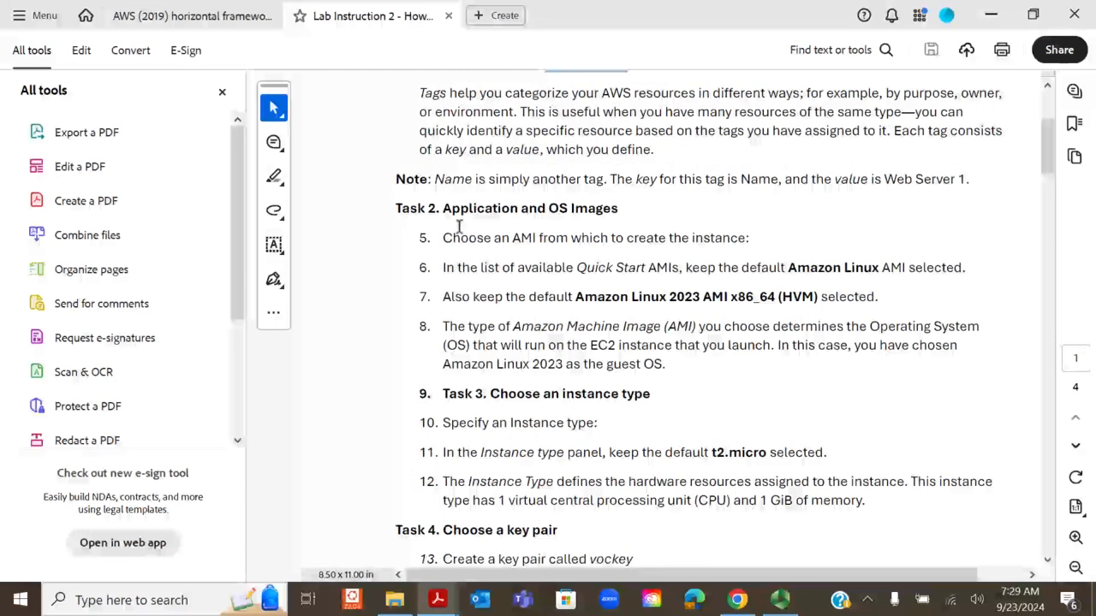
{"action": "mouse_move", "coordinate": [489, 248]}
{"action": "left_mouse_down"}
{"action": "mouse_move", "coordinate": [771, 269]}
{"action": "mouse_move", "coordinate": [766, 299]}
{"action": "mouse_move", "coordinate": [877, 301]}
{"action": "mouse_move", "coordinate": [851, 391]}
{"action": "left_mouse_up"}
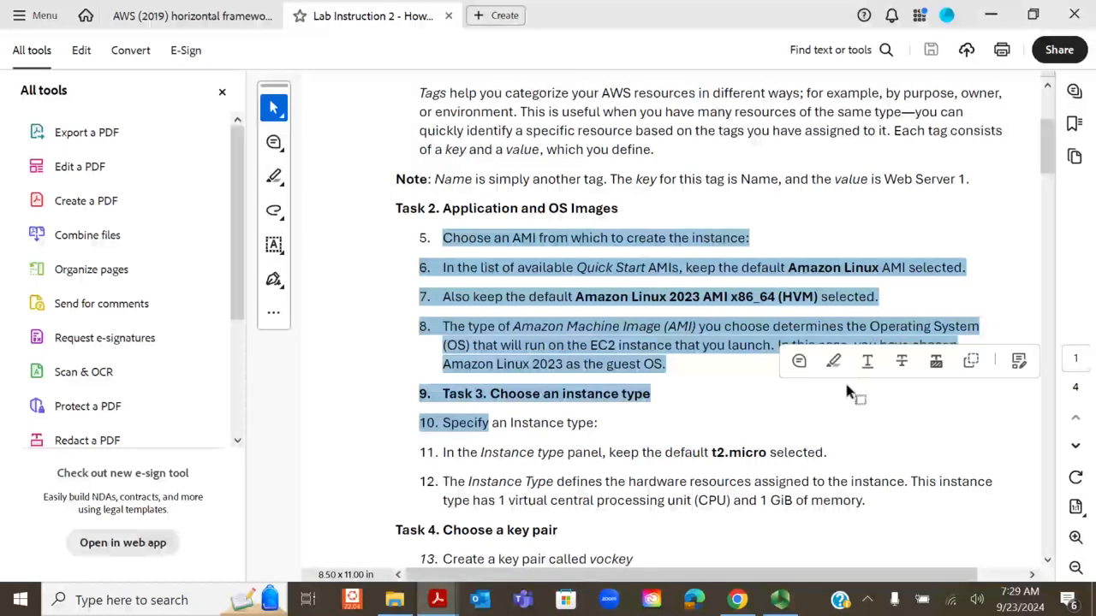
{"action": "scroll", "coordinate": [648, 353], "scroll_direction": "down", "scroll_amount": 1}
{"action": "left_click", "coordinate": [563, 319]}
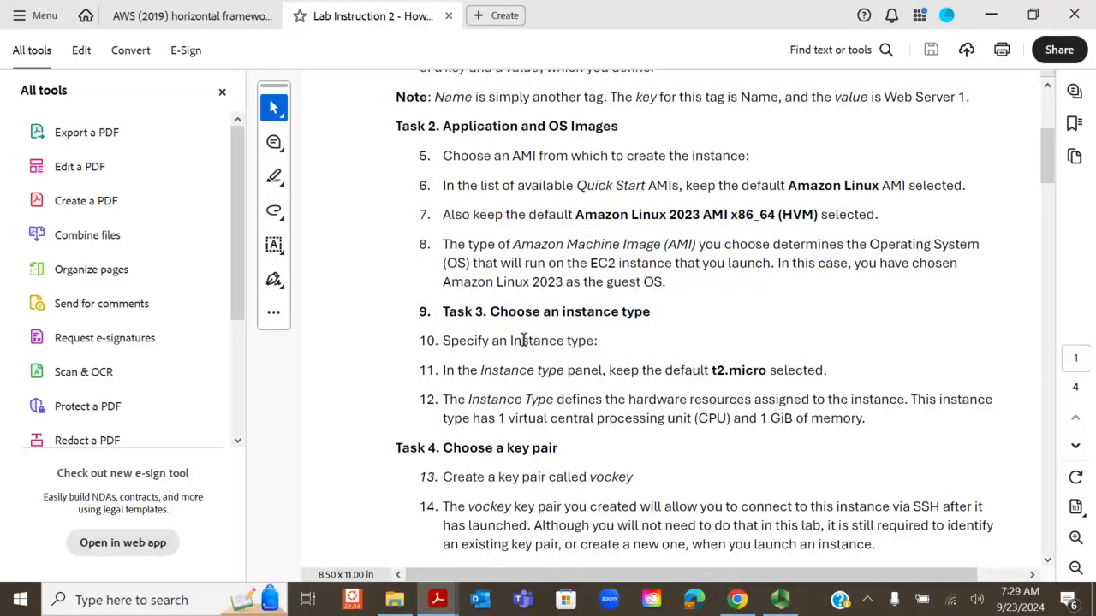
{"action": "scroll", "coordinate": [513, 342], "scroll_direction": "down", "scroll_amount": 1}
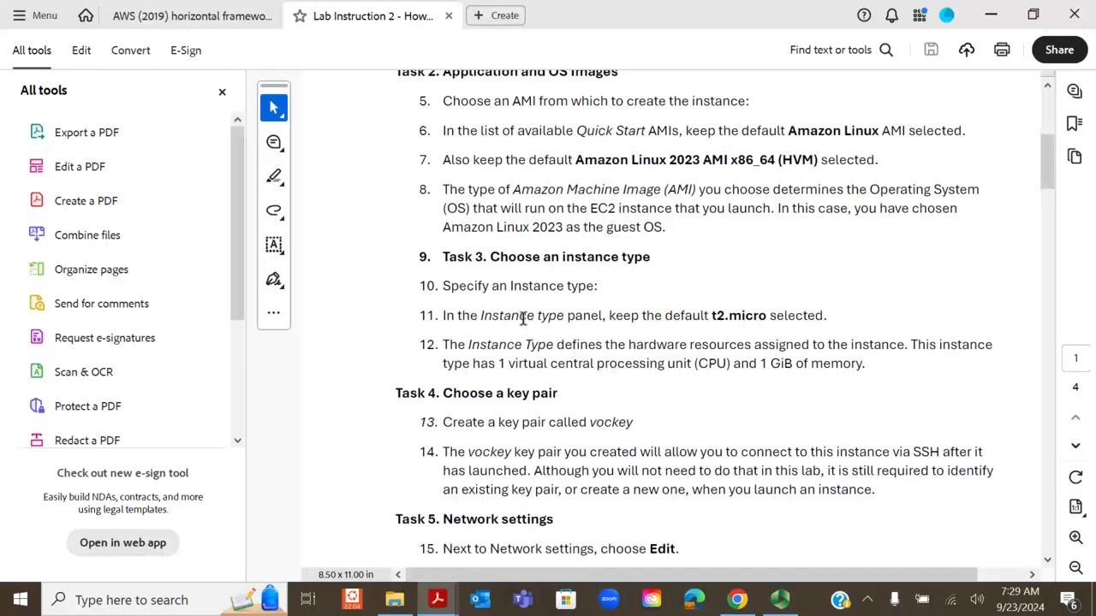
{"action": "scroll", "coordinate": [581, 327], "scroll_direction": "down", "scroll_amount": 2}
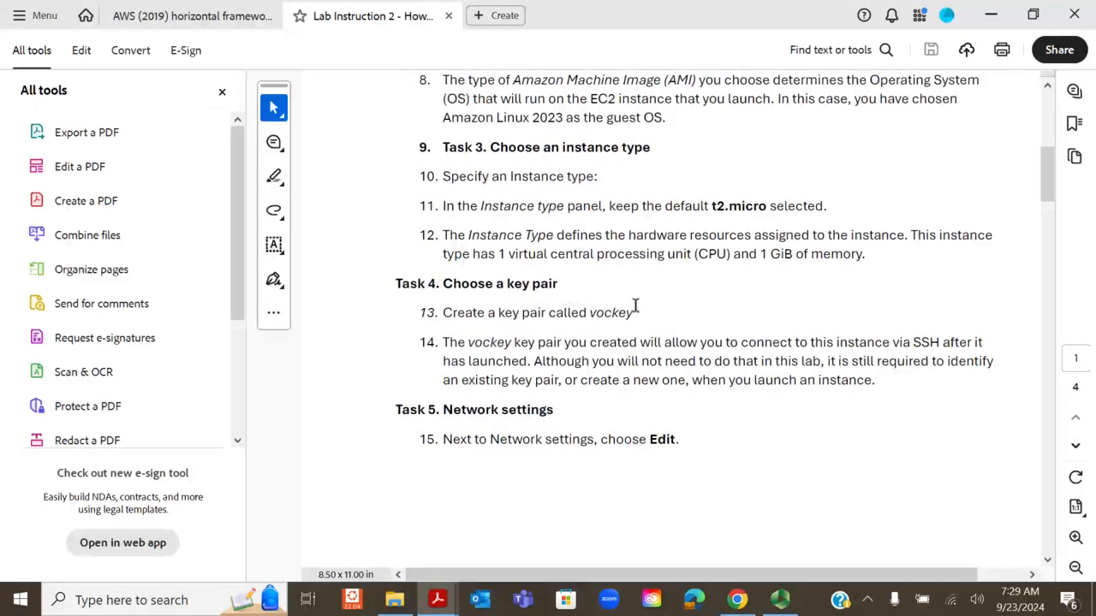
- Read steps 15 and 16 of Task 5 in the lab instructions on editing the network settings and choosing the VPC
{"action": "scroll", "coordinate": [629, 314], "scroll_direction": "down", "scroll_amount": 2}
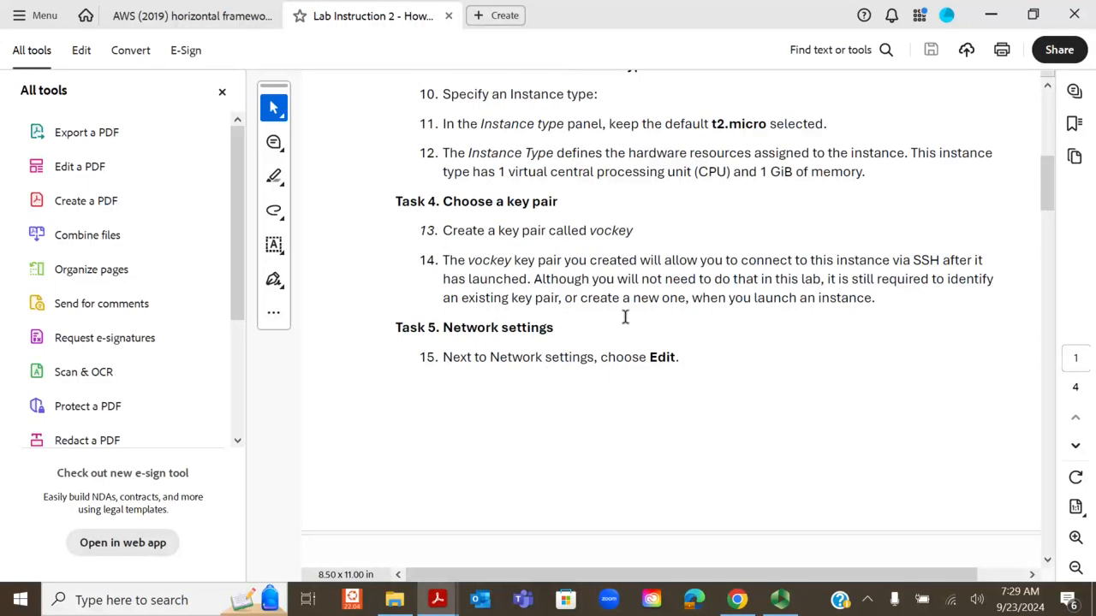
{"action": "scroll", "coordinate": [625, 316], "scroll_direction": "down", "scroll_amount": 2}
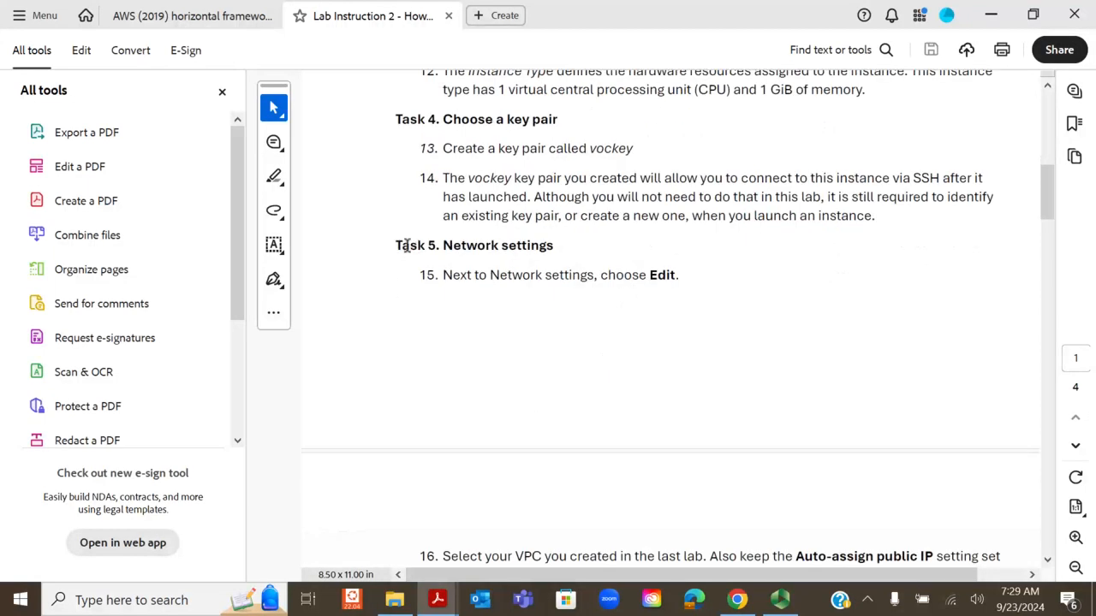
{"action": "left_click_drag", "start_coordinate": [408, 276], "coordinate": [701, 285]}
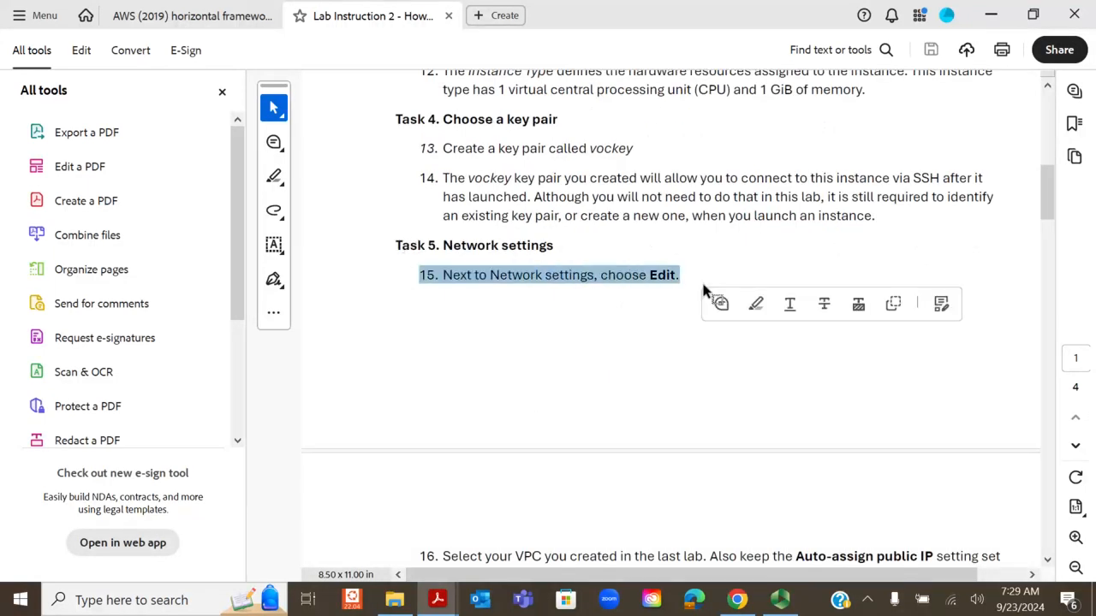
{"action": "scroll", "coordinate": [660, 317], "scroll_direction": "down", "scroll_amount": 3}
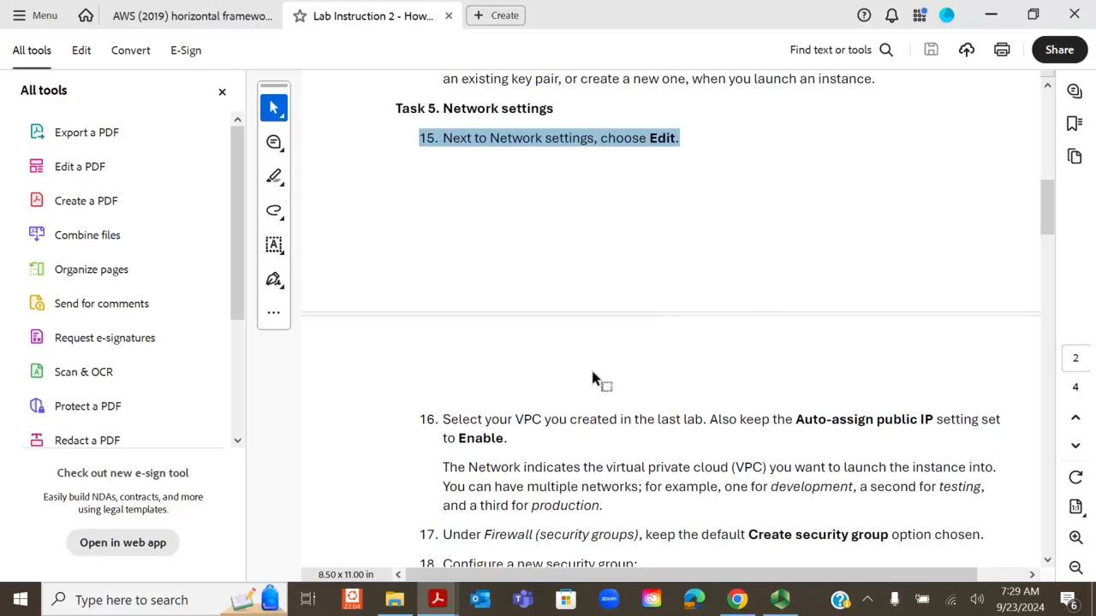
{"action": "left_click_drag", "start_coordinate": [442, 419], "coordinate": [707, 418]}
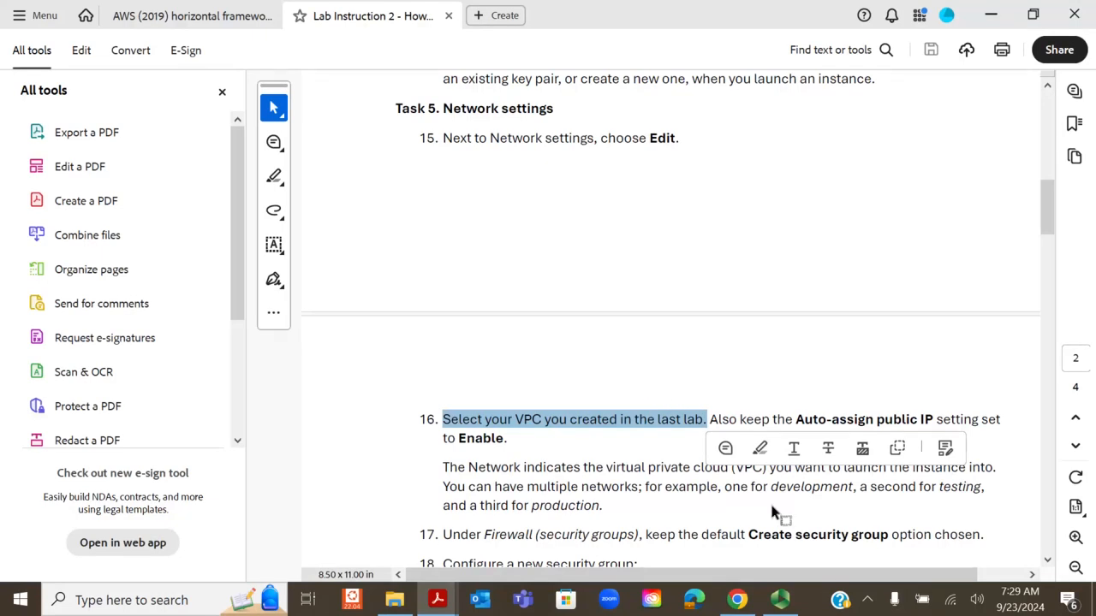
- Look at the VPC and its subnets in the AWS (2019) horizontal framework diagram PDF, then return to the EC2 launch form in Chrome
{"action": "mouse_move", "coordinate": [450, 604]}
{"action": "left_click", "coordinate": [400, 549]}
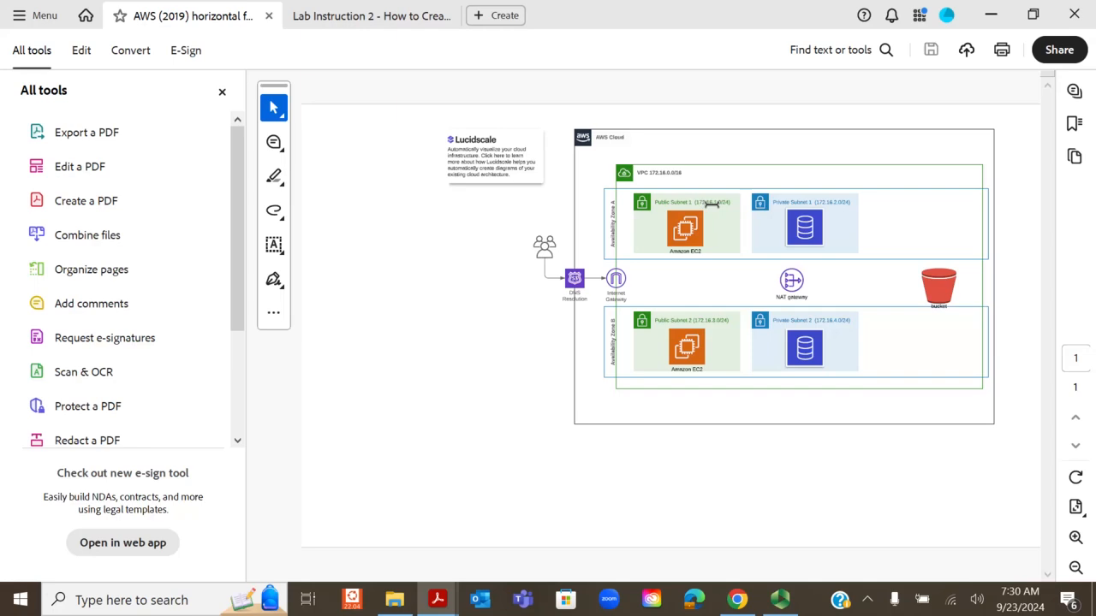
{"action": "left_click", "coordinate": [992, 26]}
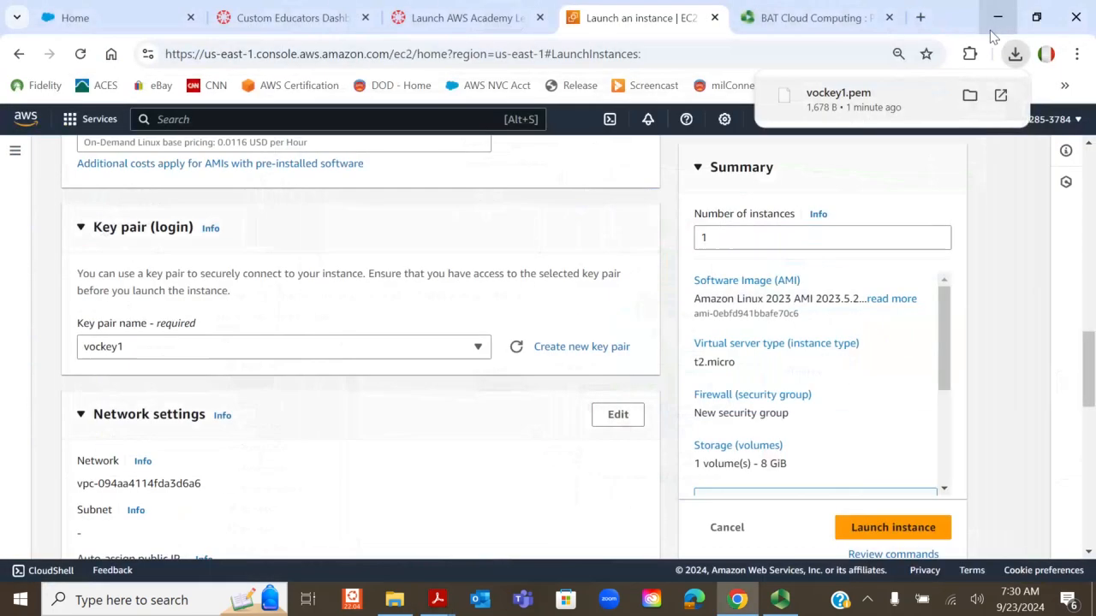
- Edit the network settings and select lab-vpc-vpc (172.16.0.0/16) as the VPC for the instance
{"action": "scroll", "coordinate": [390, 412], "scroll_direction": "down", "scroll_amount": 2}
{"action": "left_click", "coordinate": [617, 246]}
{"action": "scroll", "coordinate": [295, 295], "scroll_direction": "down", "scroll_amount": 2}
{"action": "scroll", "coordinate": [325, 289], "scroll_direction": "up", "scroll_amount": 2}
{"action": "scroll", "coordinate": [367, 275], "scroll_direction": "down", "scroll_amount": 1}
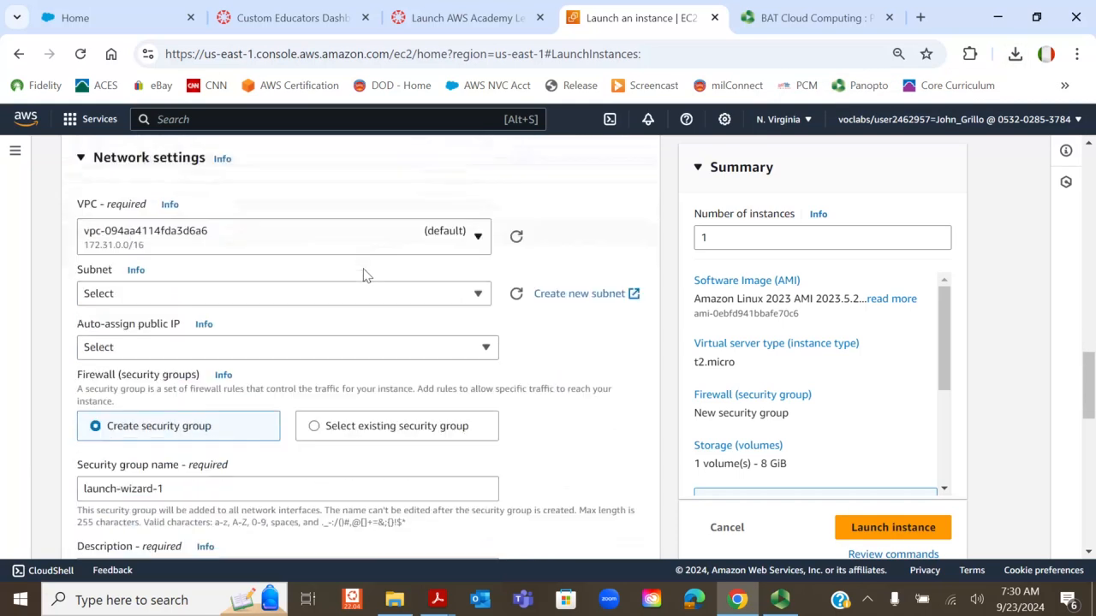
{"action": "left_click", "coordinate": [480, 243]}
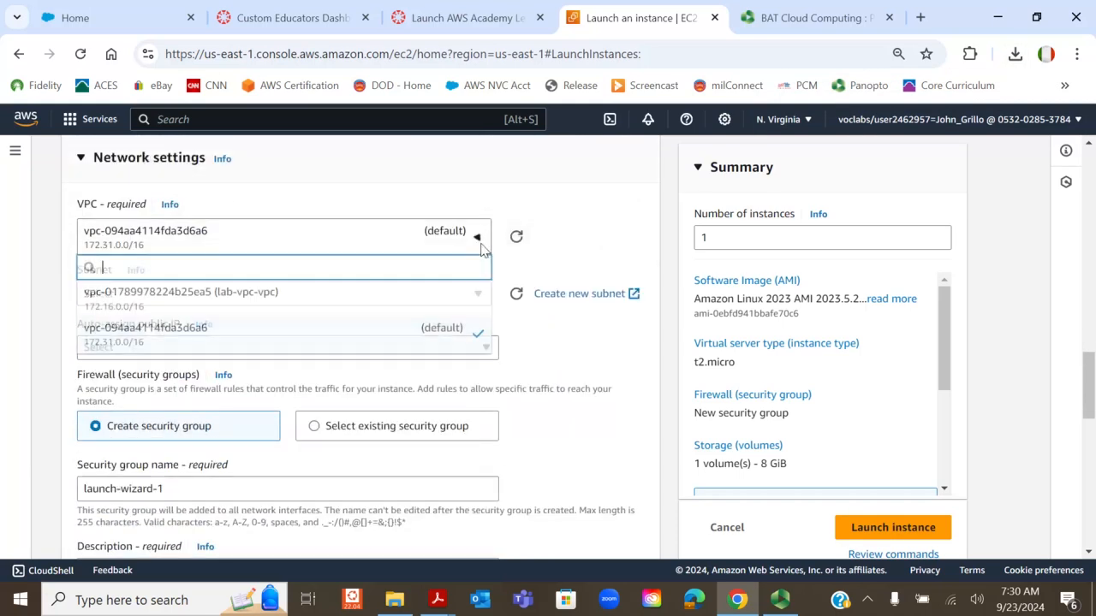
{"action": "left_click", "coordinate": [245, 301]}
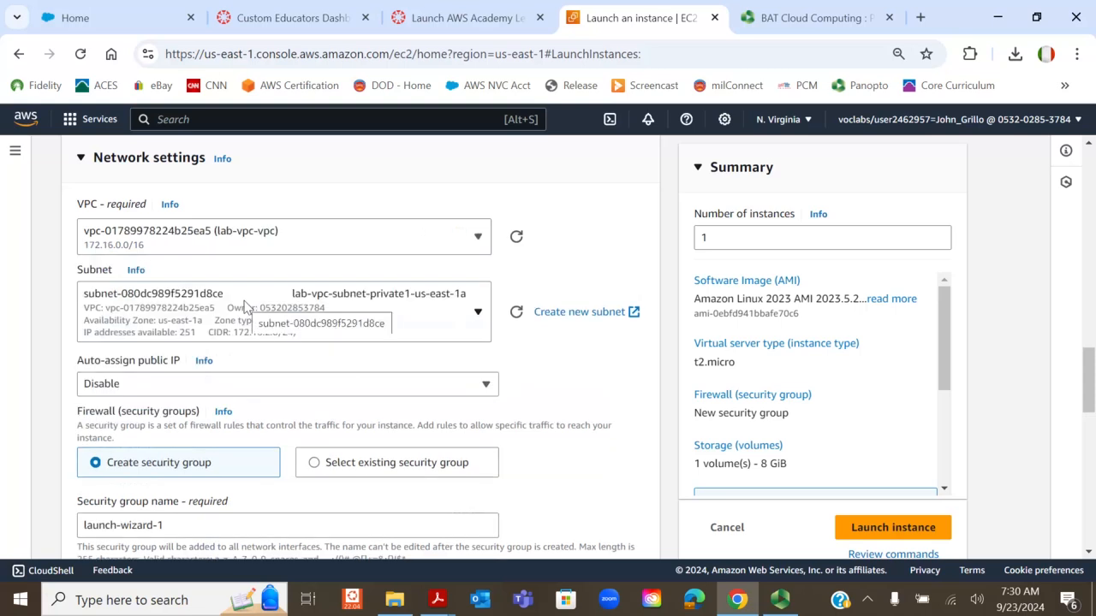
{"action": "left_click", "coordinate": [217, 241]}
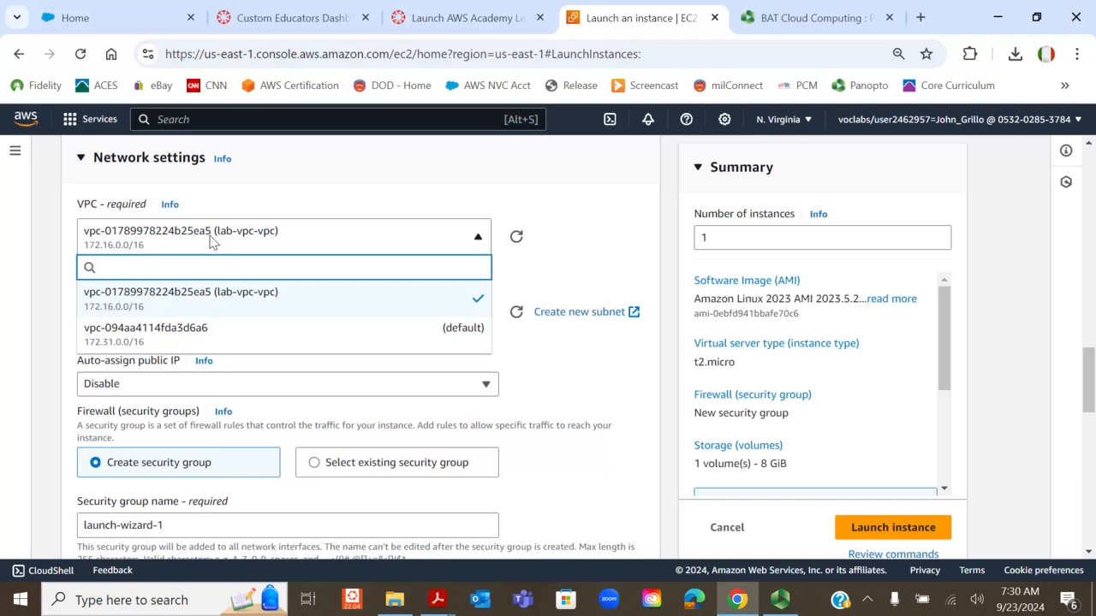
{"action": "left_click", "coordinate": [210, 238]}
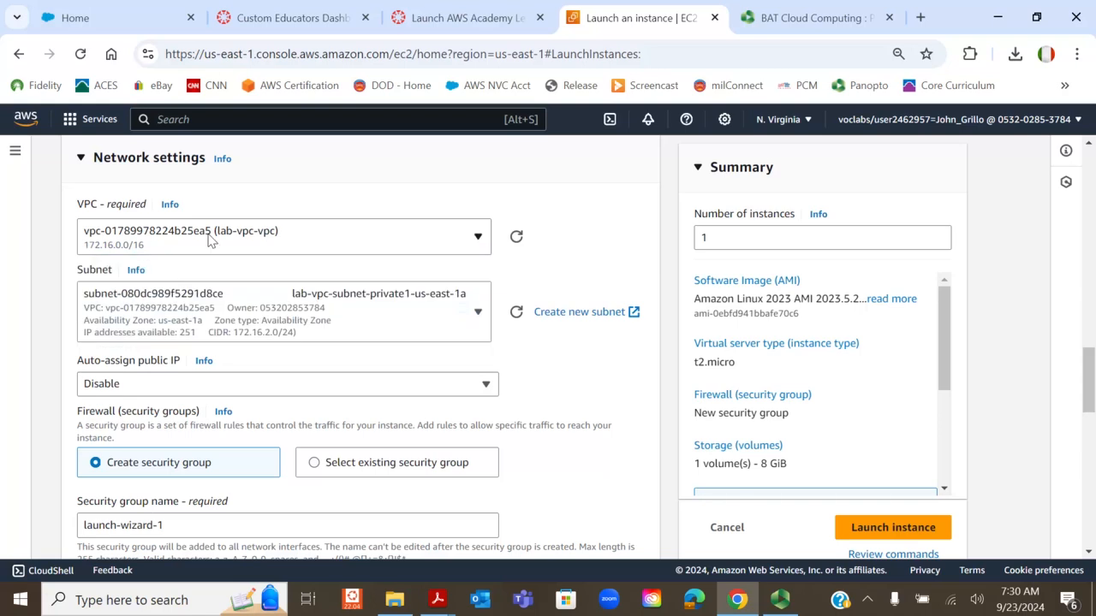
- Check the preselected subnet against Private Subnet 1 and Public Subnet 1 in the AWS diagram PDF, then return to the launch form
{"action": "scroll", "coordinate": [308, 364], "scroll_direction": "down", "scroll_amount": 1}
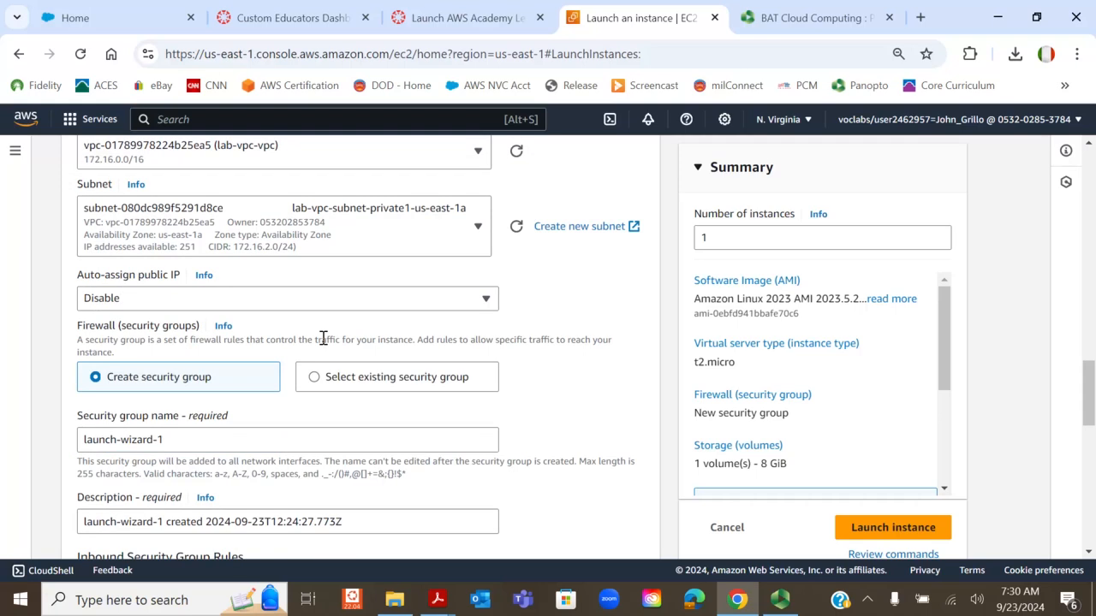
{"action": "scroll", "coordinate": [305, 349], "scroll_direction": "up", "scroll_amount": 1}
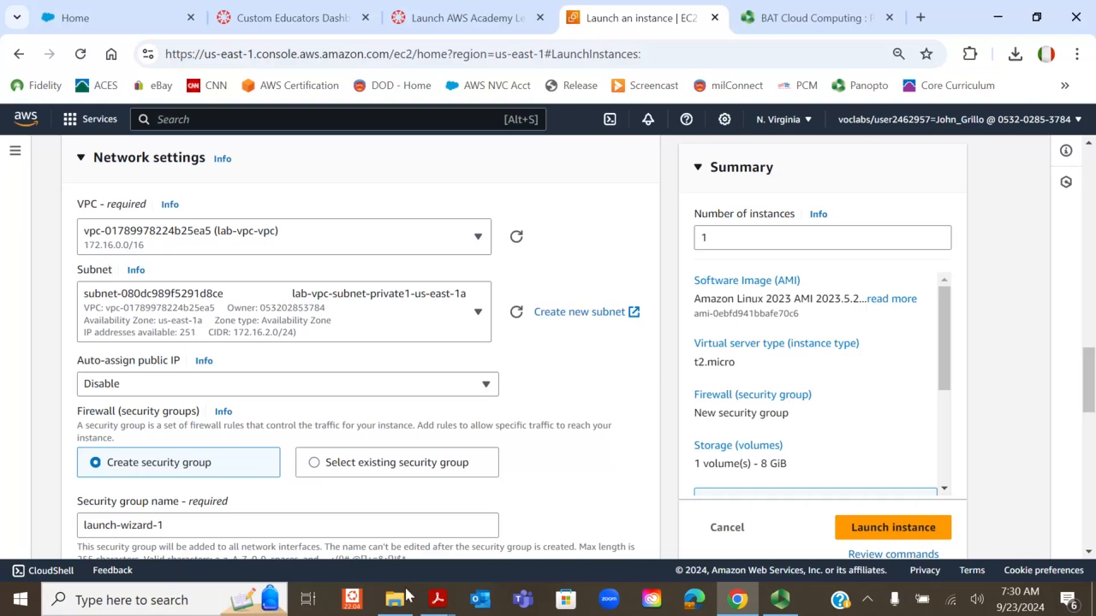
{"action": "mouse_move", "coordinate": [438, 593]}
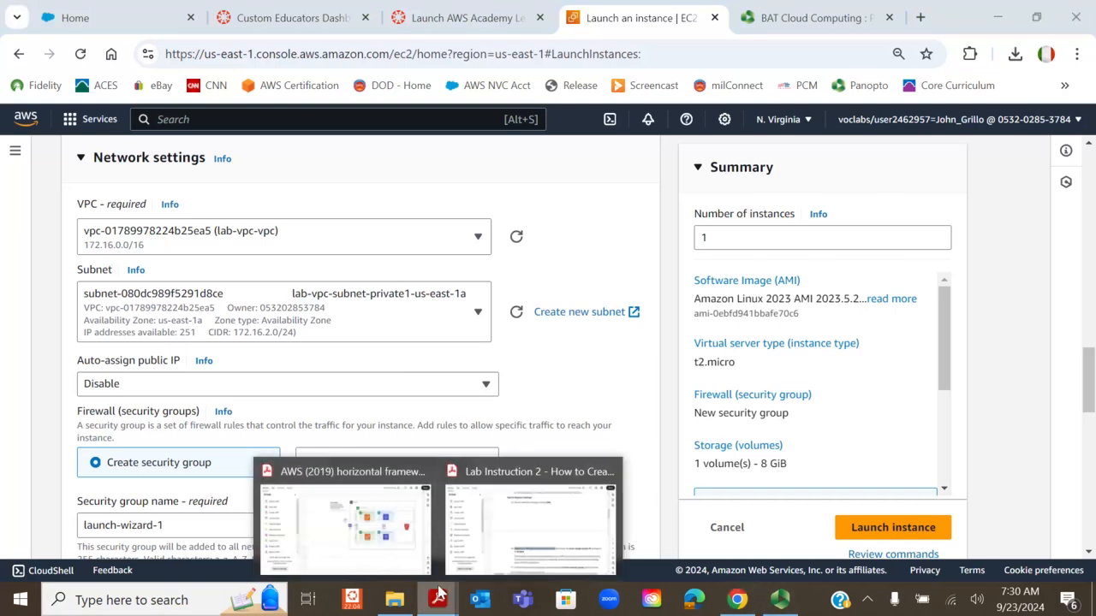
{"action": "left_click", "coordinate": [404, 533]}
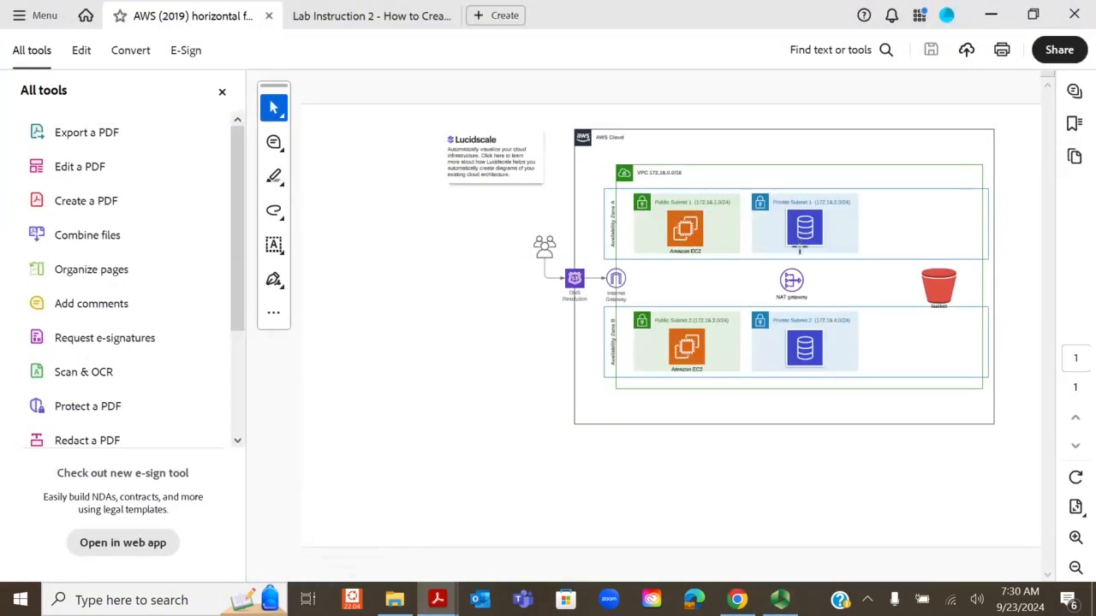
{"action": "double_click", "coordinate": [835, 202]}
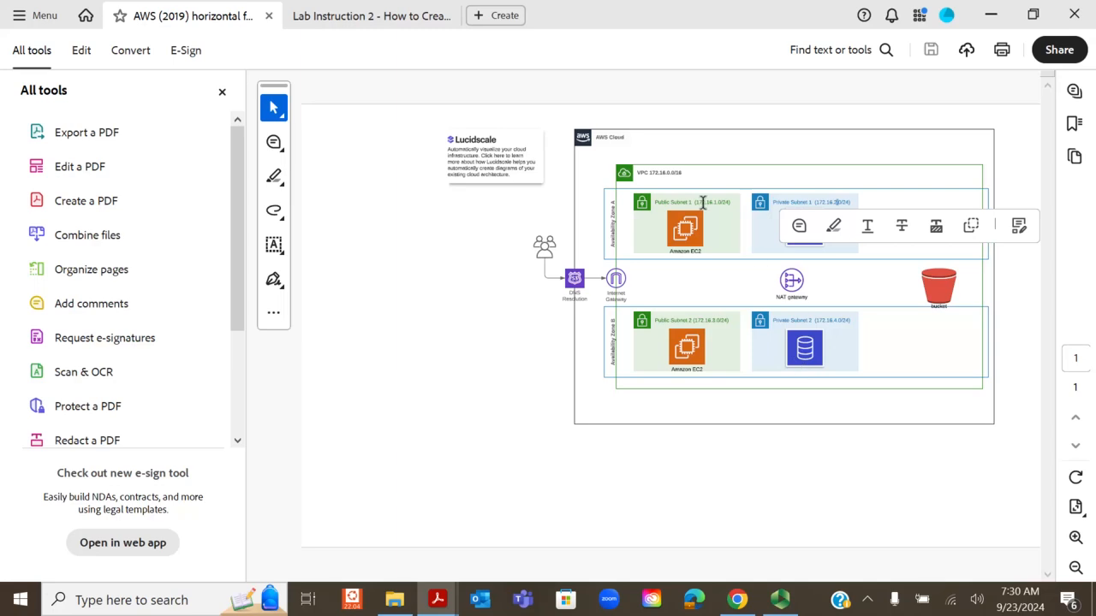
{"action": "left_click", "coordinate": [999, 21]}
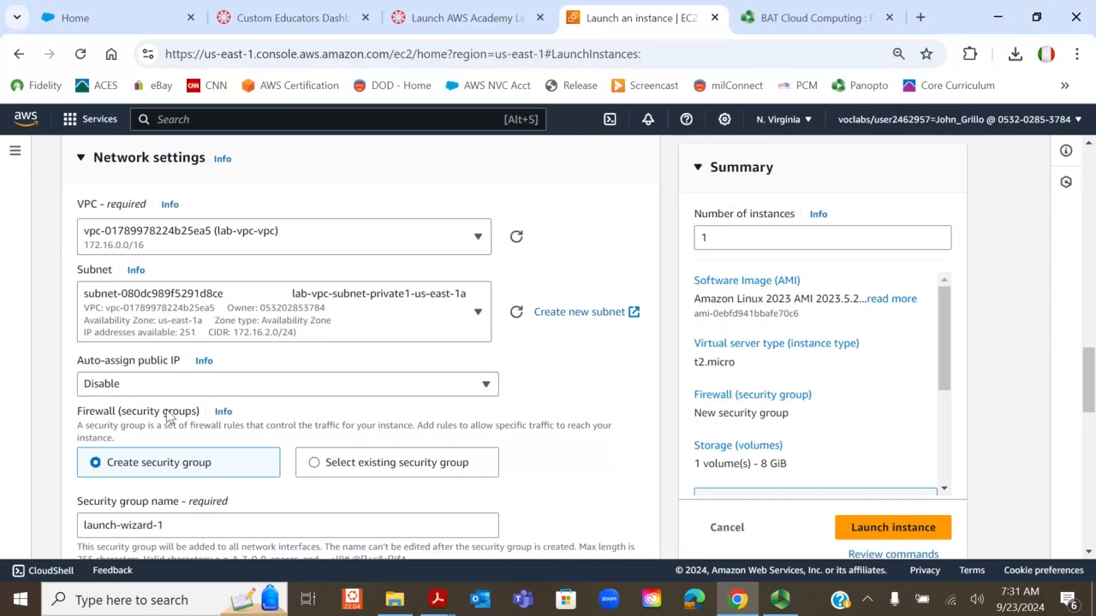
- Change the instance's subnet to lab-vpc-subnet-public1-us-east-1a with CIDR 172.16.1.0/24
{"action": "left_click", "coordinate": [482, 314]}
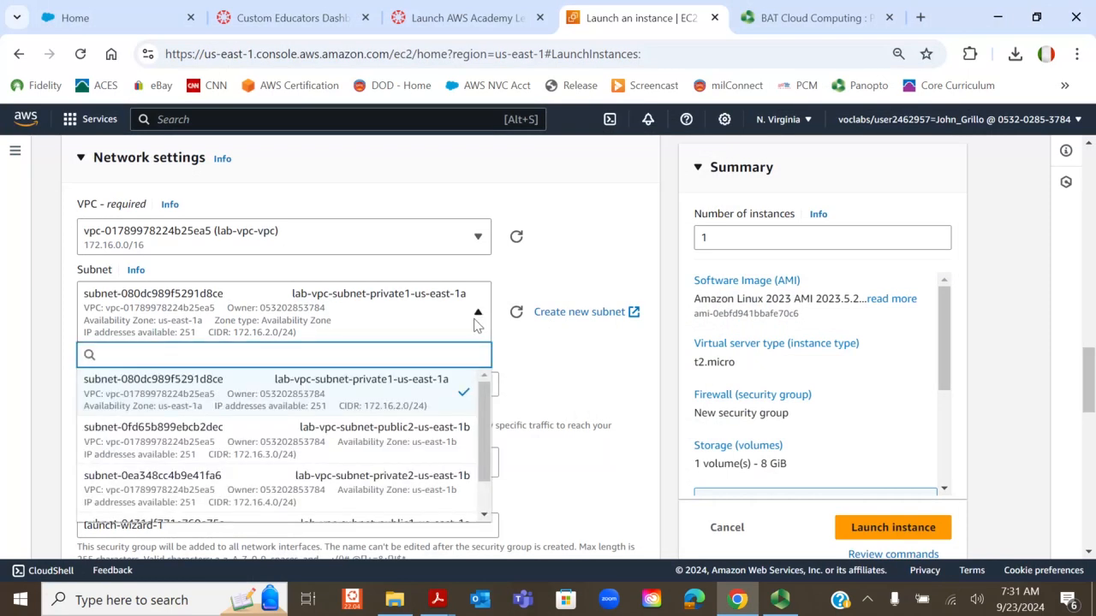
{"action": "scroll", "coordinate": [347, 420], "scroll_direction": "down", "scroll_amount": 1}
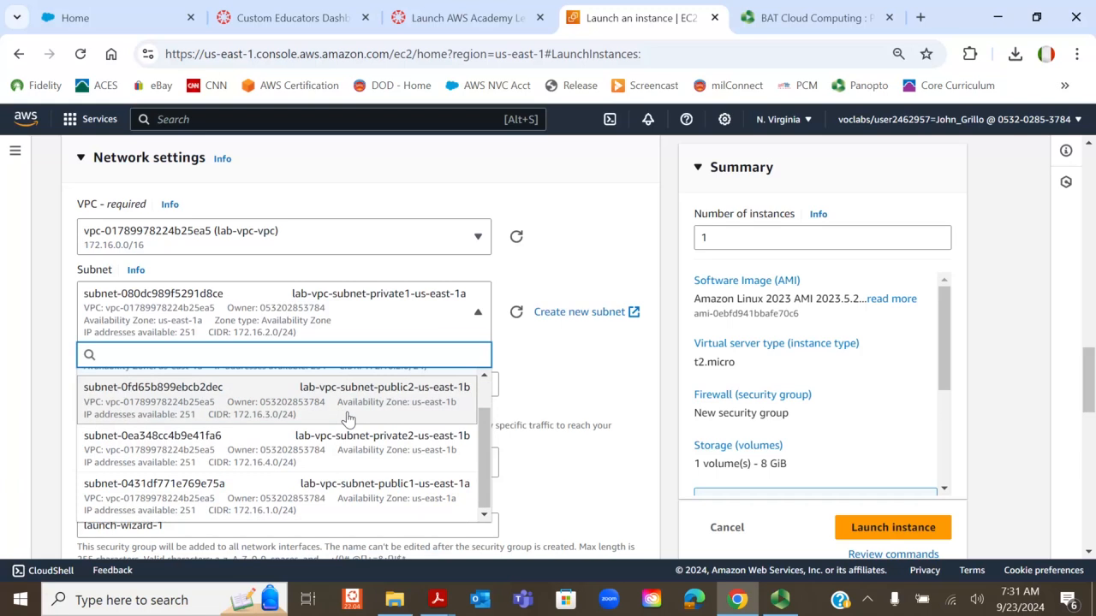
{"action": "scroll", "coordinate": [347, 419], "scroll_direction": "down", "scroll_amount": 1}
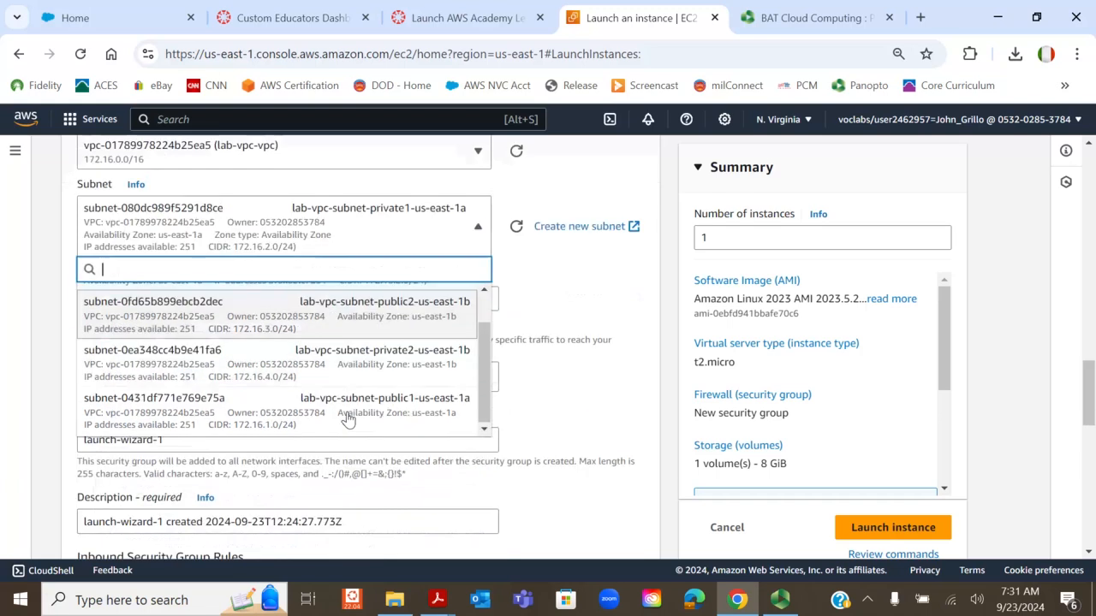
{"action": "left_click", "coordinate": [244, 430]}
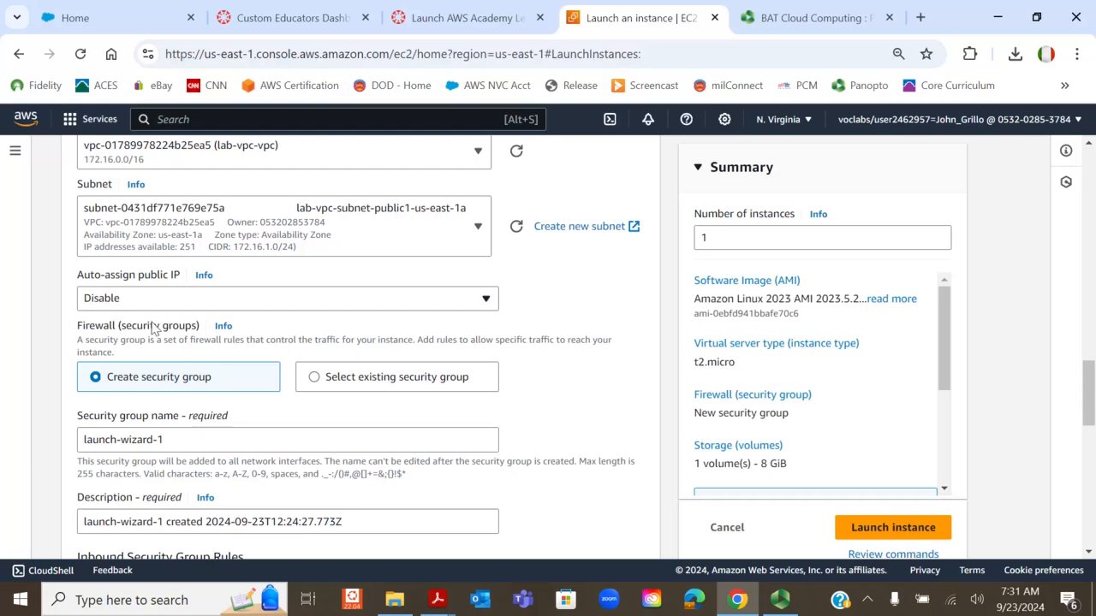
- Set Auto-assign public IP to Enable in the network settings
{"action": "mouse_move", "coordinate": [433, 604]}
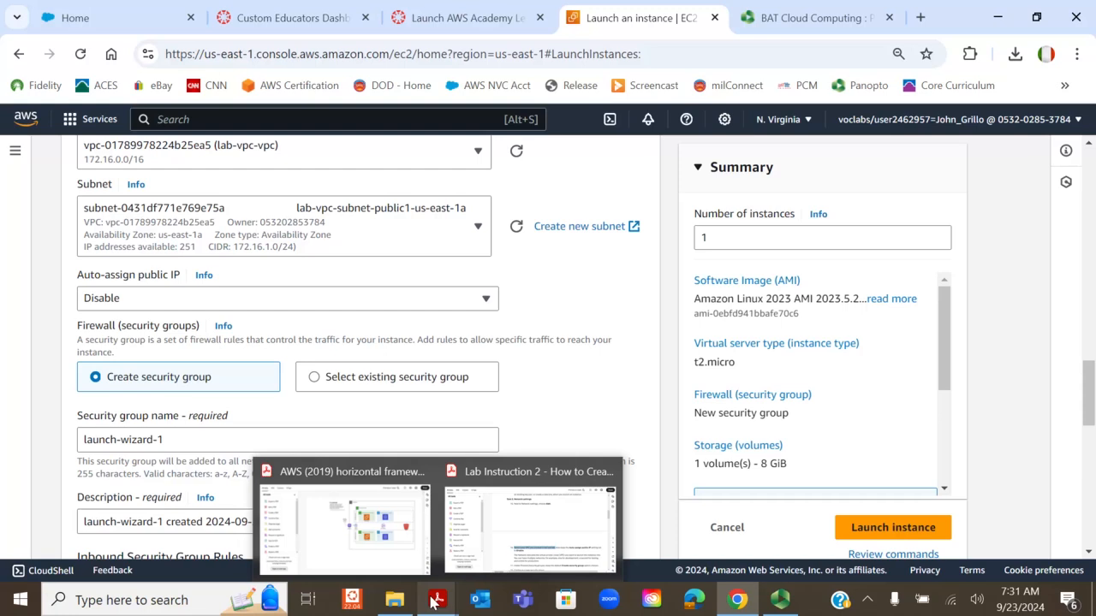
{"action": "mouse_move", "coordinate": [394, 601]}
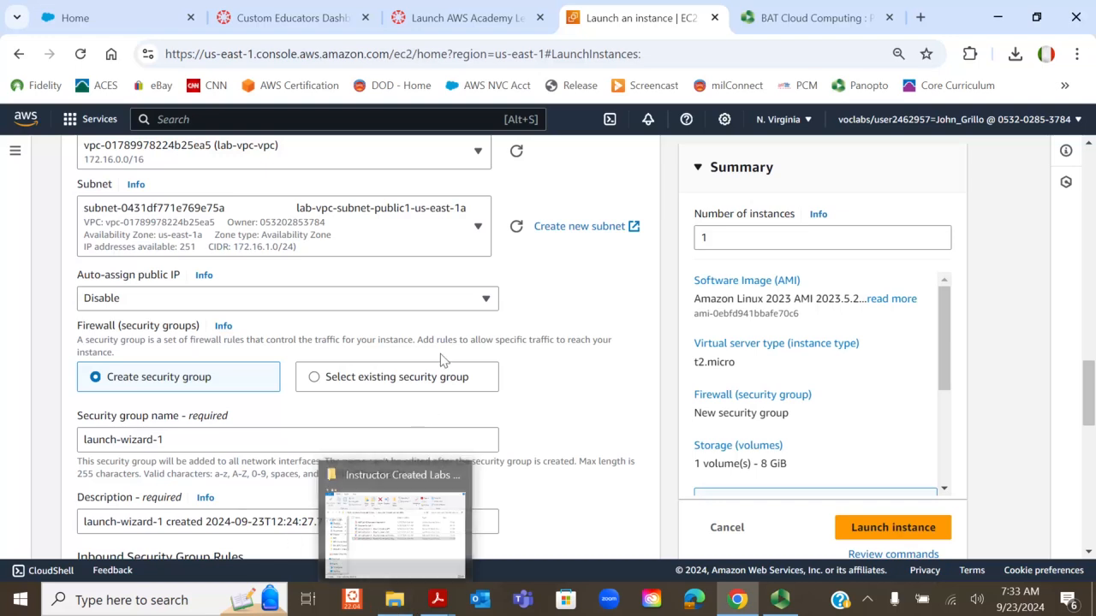
{"action": "left_click", "coordinate": [264, 297]}
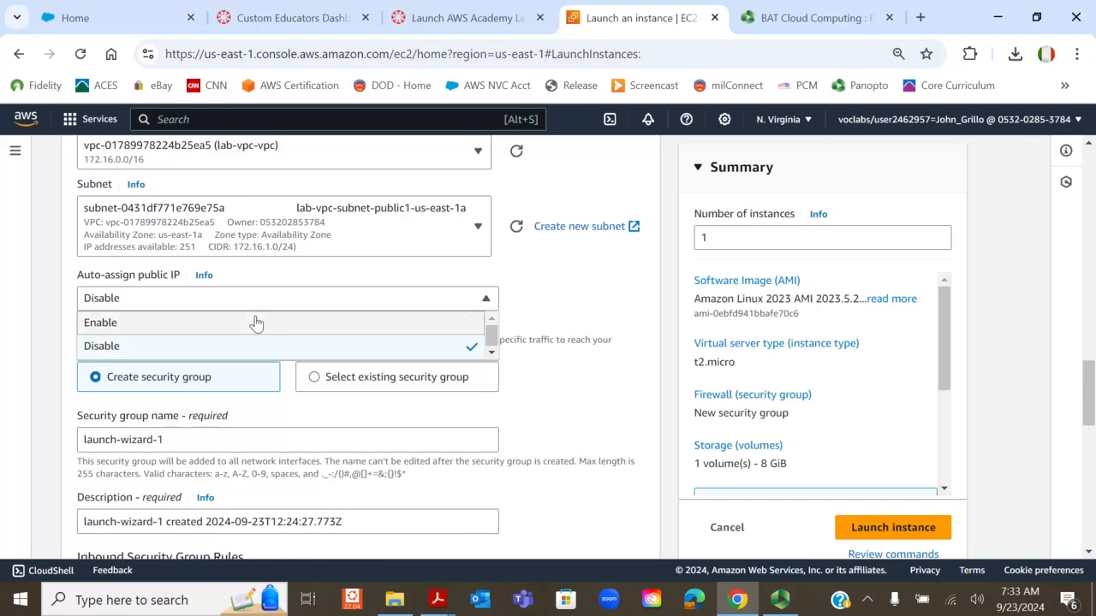
{"action": "left_click", "coordinate": [255, 321]}
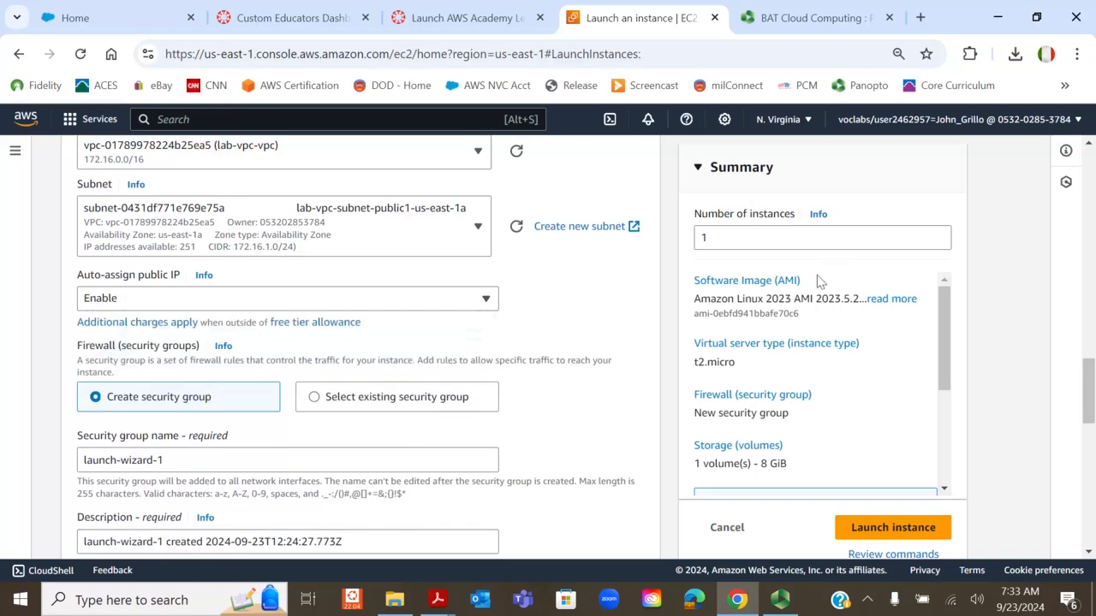
- Review the firewall section's security group name, description and inbound SSH rule
{"action": "scroll", "coordinate": [817, 274], "scroll_direction": "down", "scroll_amount": 5}
{"action": "scroll", "coordinate": [753, 329], "scroll_direction": "down", "scroll_amount": 3}
{"action": "scroll", "coordinate": [705, 323], "scroll_direction": "up", "scroll_amount": 4}
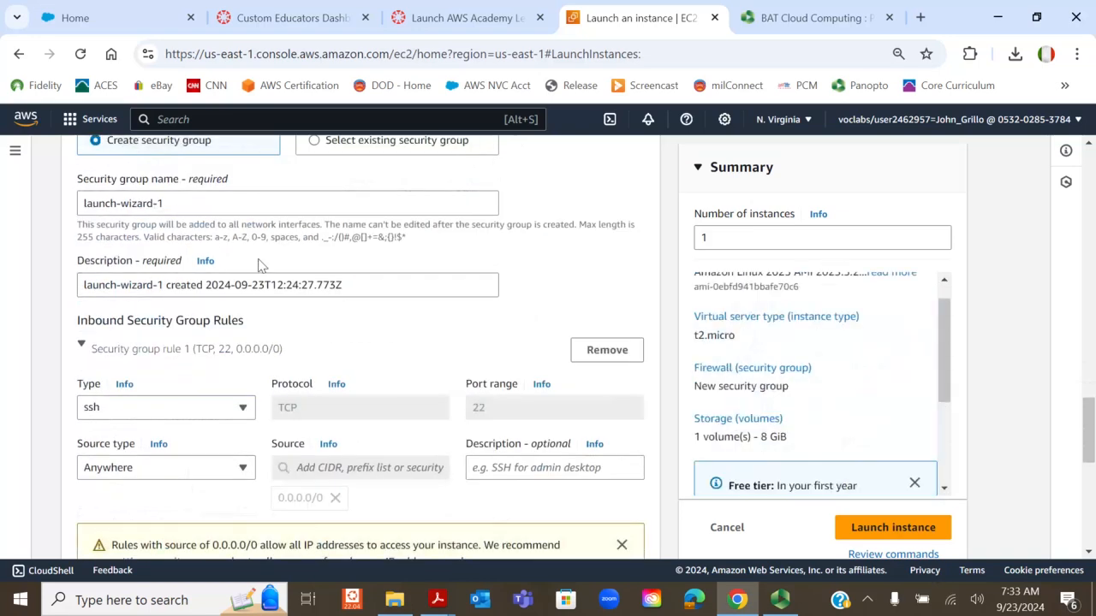
{"action": "scroll", "coordinate": [270, 272], "scroll_direction": "up", "scroll_amount": 3}
{"action": "scroll", "coordinate": [274, 272], "scroll_direction": "down", "scroll_amount": 1}
{"action": "scroll", "coordinate": [272, 273], "scroll_direction": "down", "scroll_amount": 1}
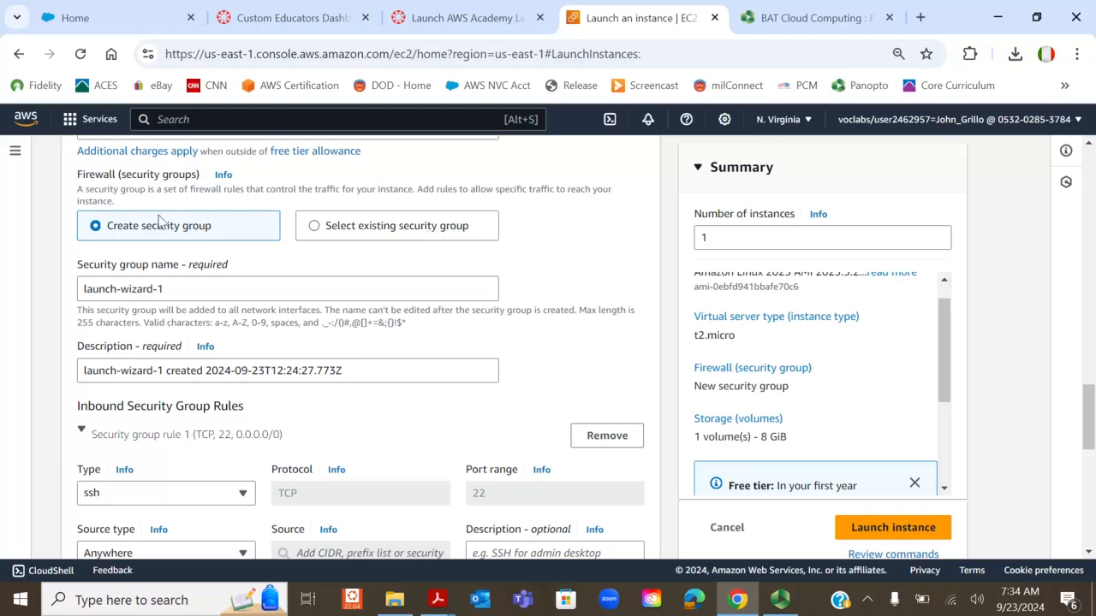
{"action": "left_click", "coordinate": [480, 602]}
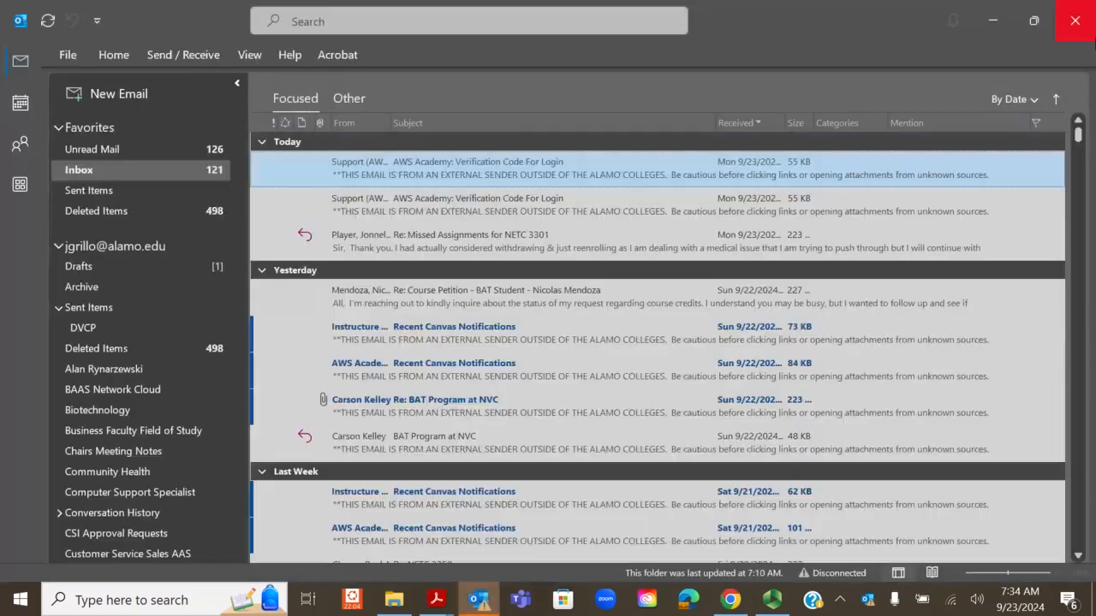
{"action": "left_click", "coordinate": [1087, 25]}
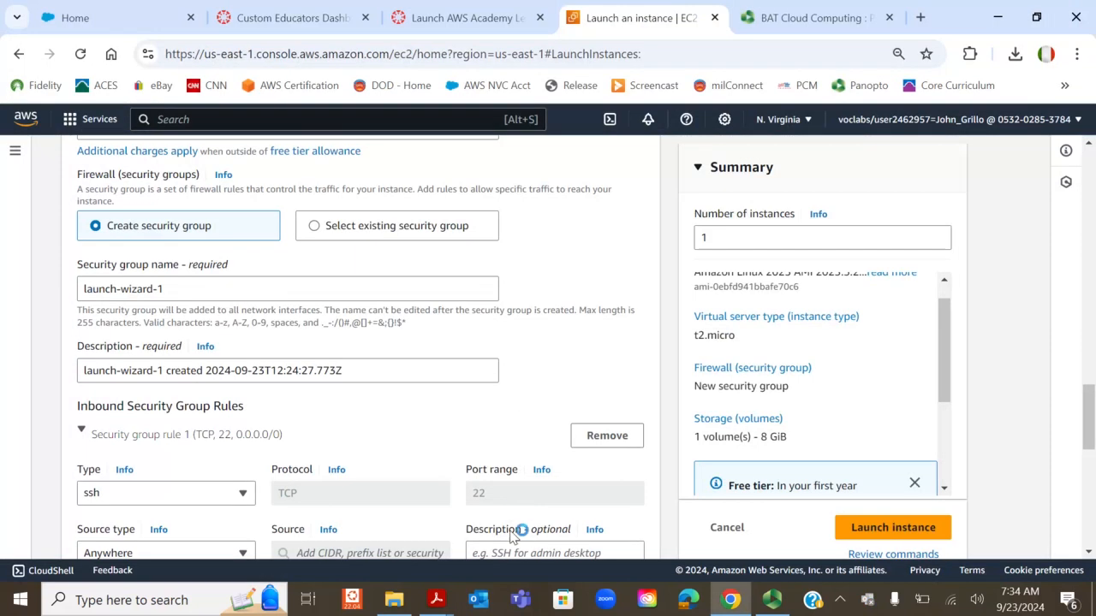
- Switch to the Lab Instruction 2 PDF in Acrobat and read steps 17 to 20 on creating and naming the security group
{"action": "mouse_move", "coordinate": [437, 599]}
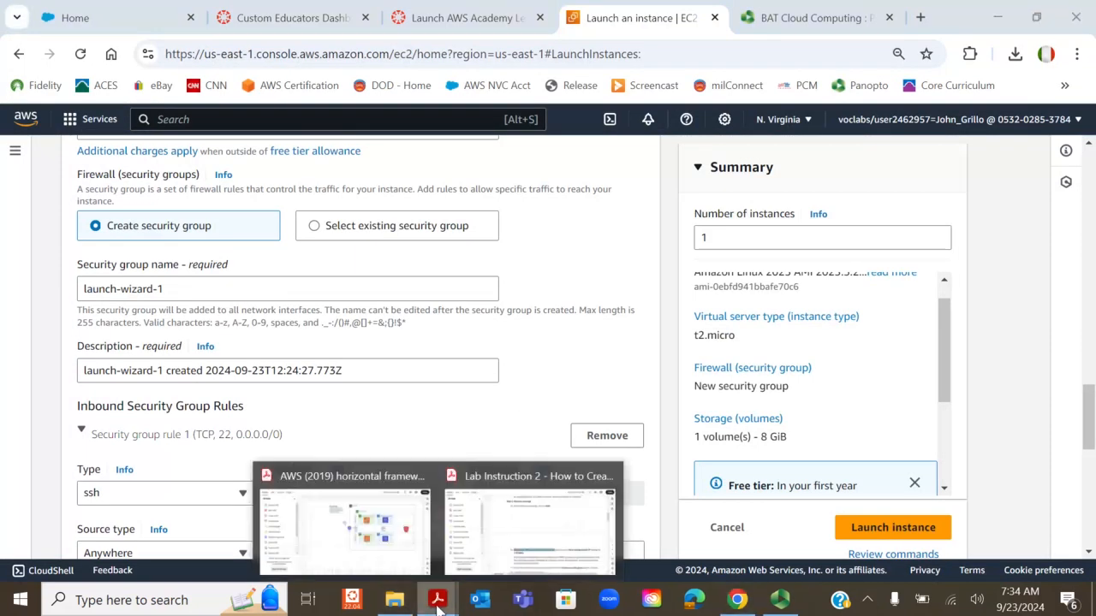
{"action": "left_click", "coordinate": [479, 555]}
{"action": "scroll", "coordinate": [604, 347], "scroll_direction": "down", "scroll_amount": 5}
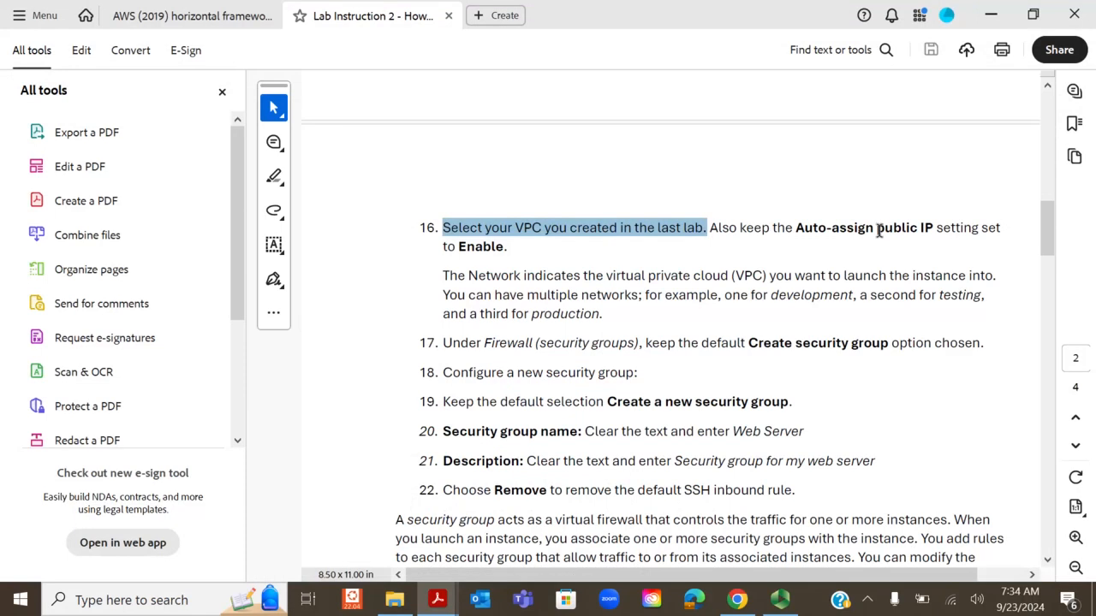
{"action": "left_click_drag", "start_coordinate": [484, 343], "coordinate": [868, 346]}
{"action": "left_click", "coordinate": [869, 345]}
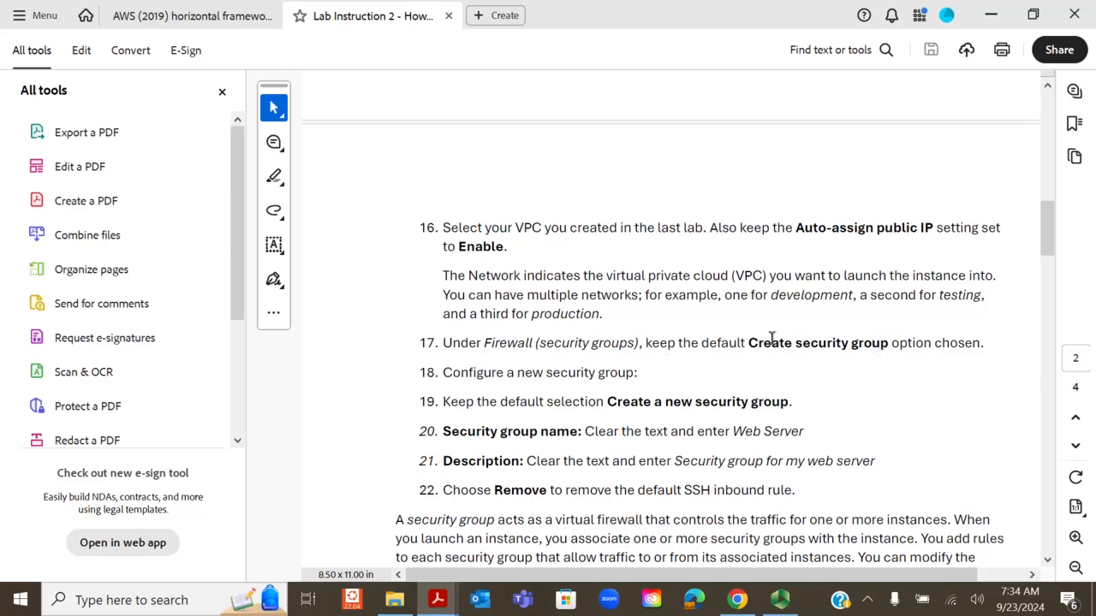
{"action": "left_click_drag", "start_coordinate": [750, 343], "coordinate": [890, 349]}
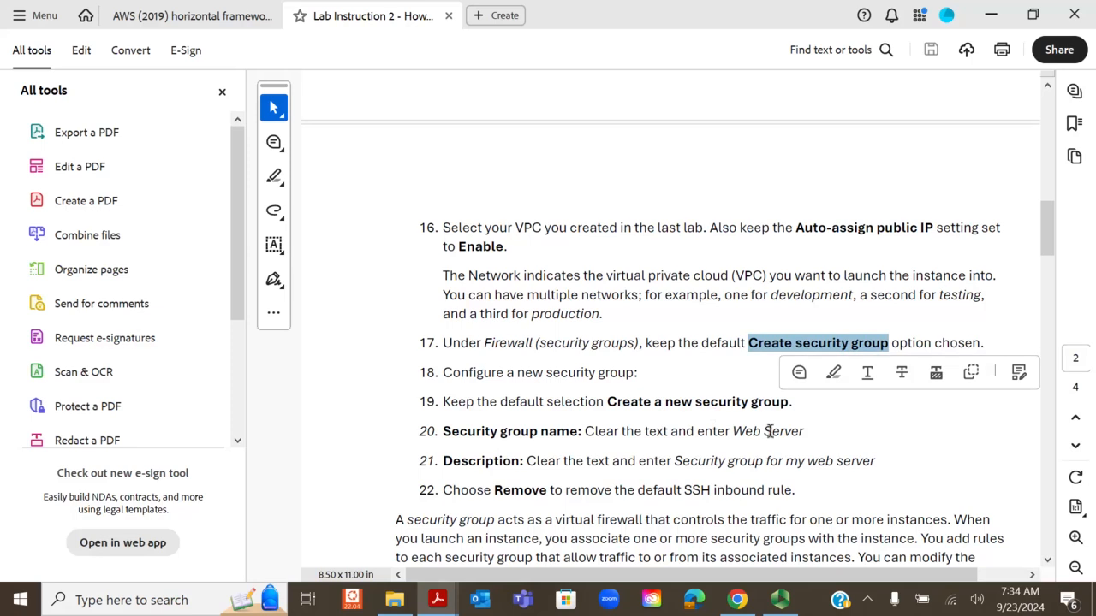
{"action": "left_click_drag", "start_coordinate": [732, 431], "coordinate": [801, 431]}
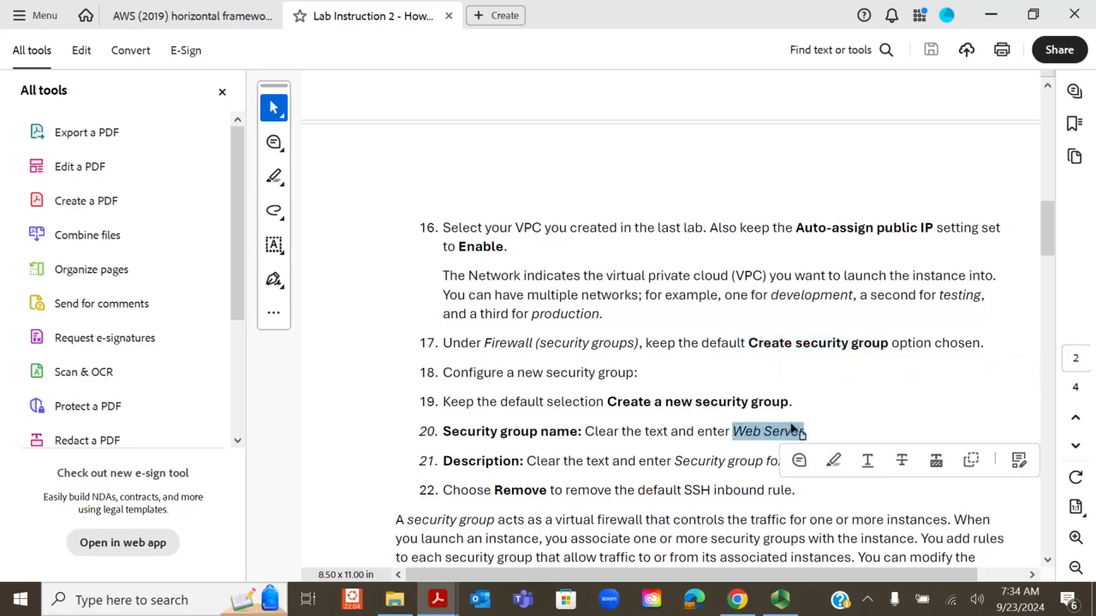
- Copy "Web Server" from the lab PDF, switch back to the AWS console in Chrome and set the security group name to "Web Server Security Group"
{"action": "right_click", "coordinate": [795, 428]}
{"action": "left_click", "coordinate": [816, 126]}
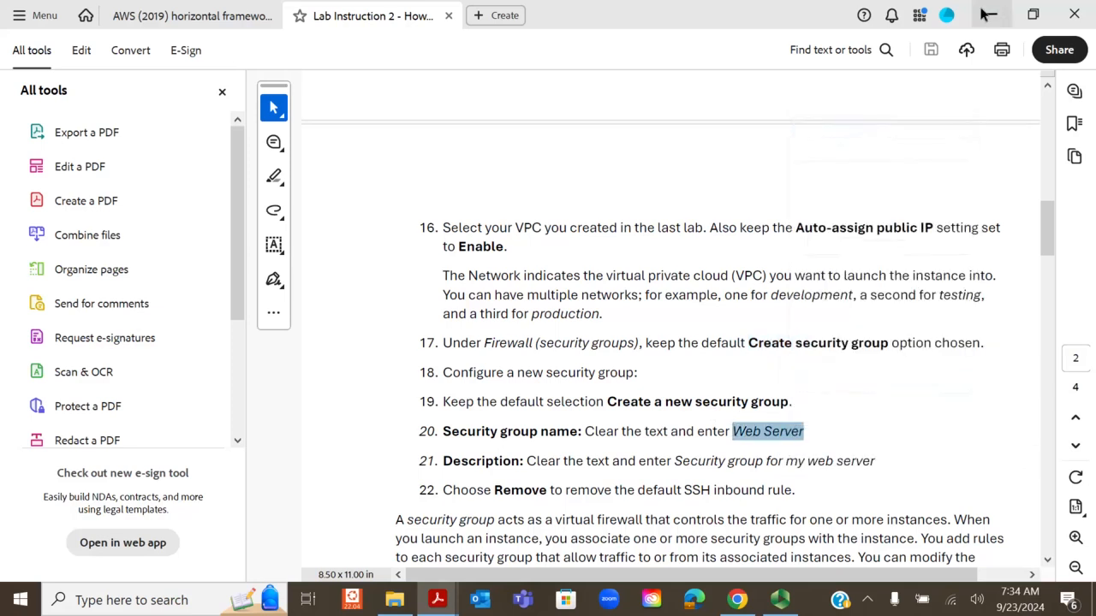
{"action": "left_click", "coordinate": [991, 14]}
{"action": "left_click_drag", "start_coordinate": [223, 291], "coordinate": [8, 260]}
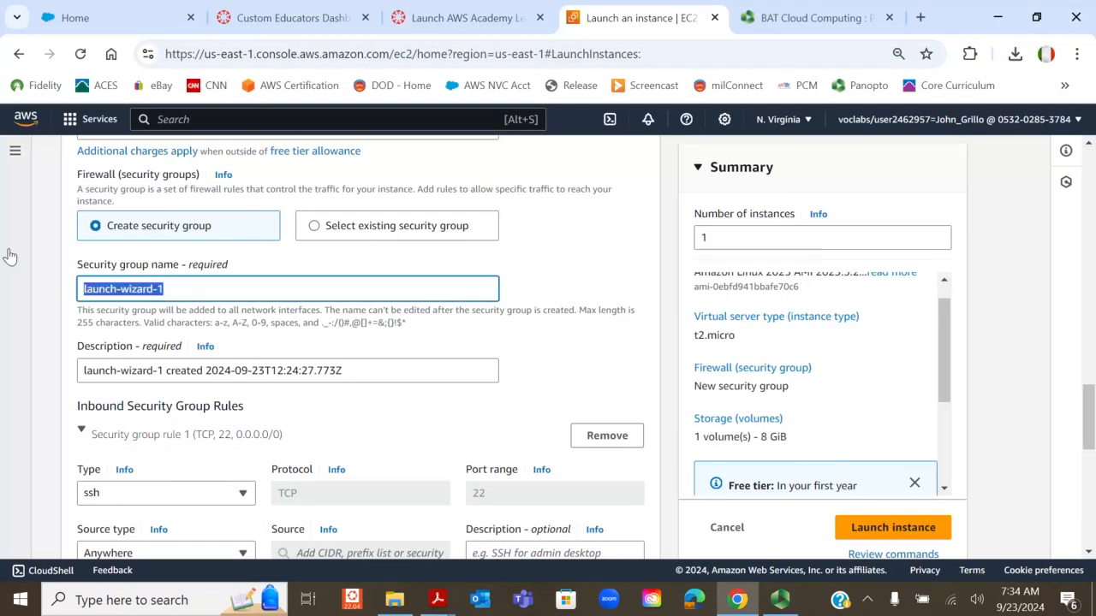
{"action": "key", "text": "ctrl+v"}
{"action": "type", "text": "zecu"}
{"action": "key", "text": "BackSpace"}
{"action": "key", "text": "BackSpace"}
{"action": "key", "text": "BackSpace"}
{"action": "key", "text": "BackSpace"}
{"action": "type", "text": "Security"}
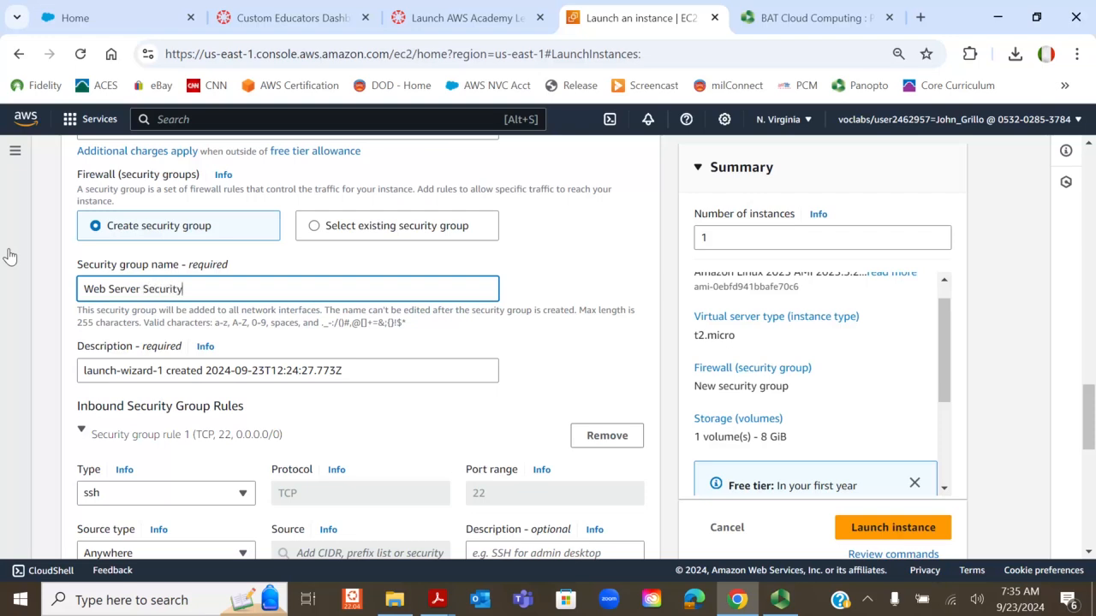
{"action": "type", "text": " Group"}
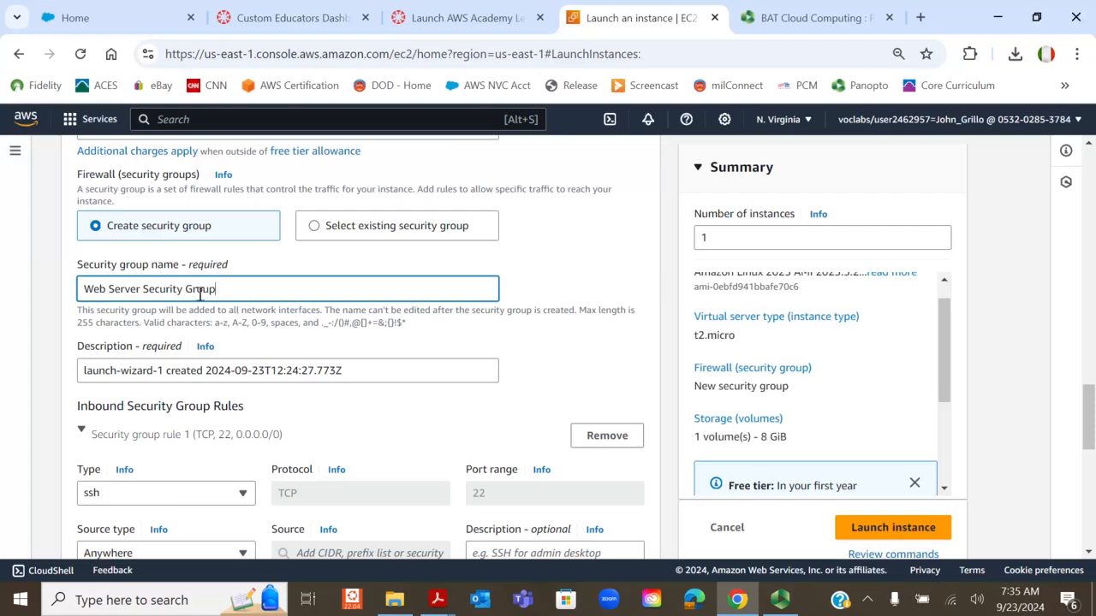
- Copy the security group name into its Description, replacing the default text with "Web Server Security Group"
{"action": "left_click_drag", "start_coordinate": [235, 295], "coordinate": [5, 257]}
{"action": "right_click", "coordinate": [141, 293]}
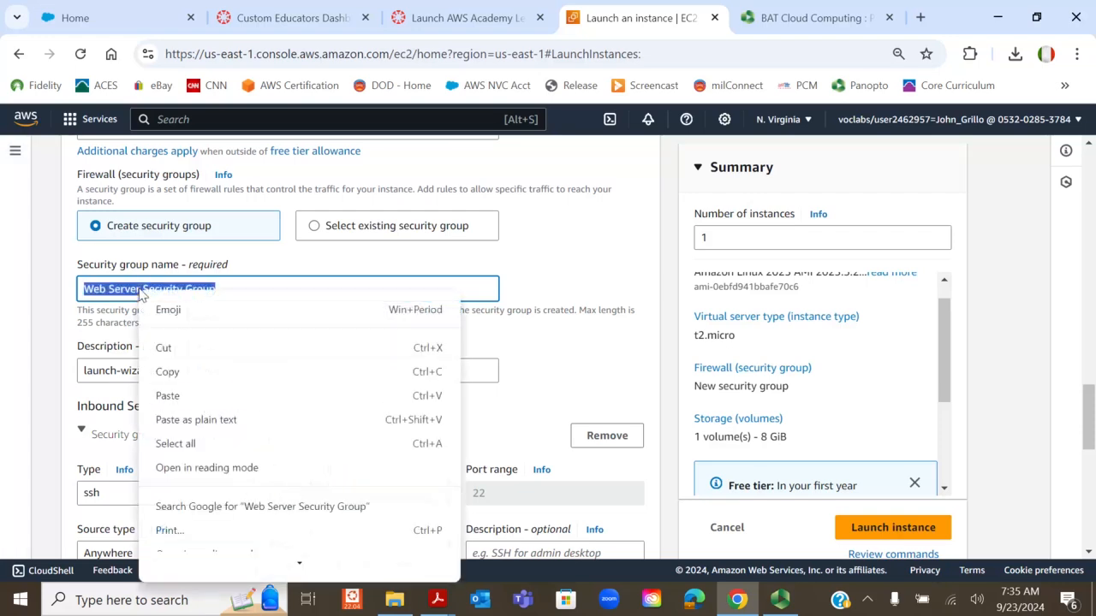
{"action": "left_click", "coordinate": [166, 371]}
{"action": "left_click_drag", "start_coordinate": [379, 377], "coordinate": [4, 372]}
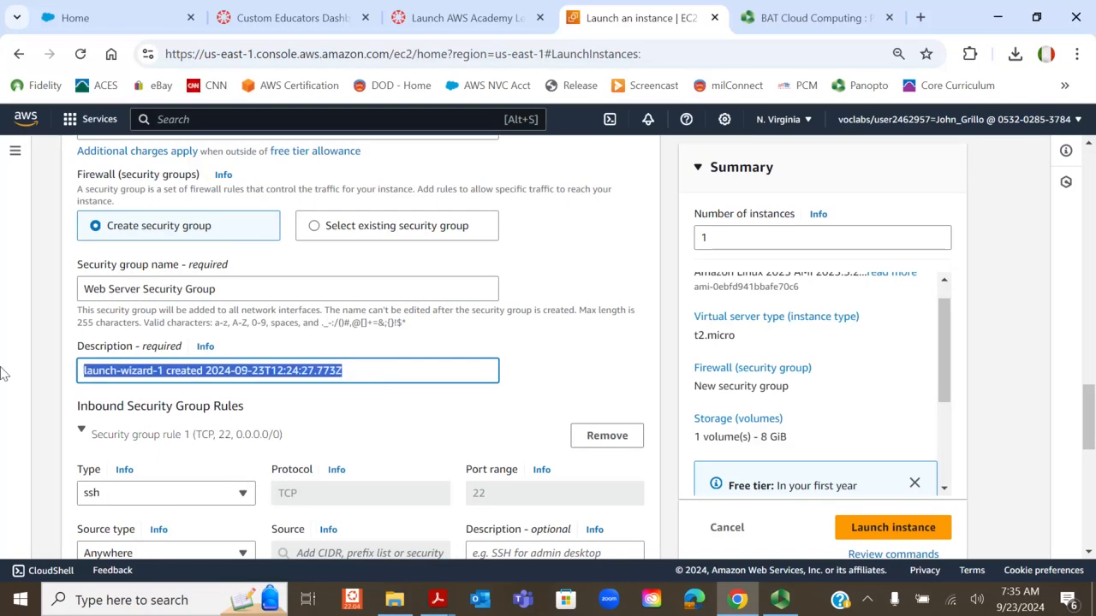
{"action": "key", "text": "ctrl+v"}
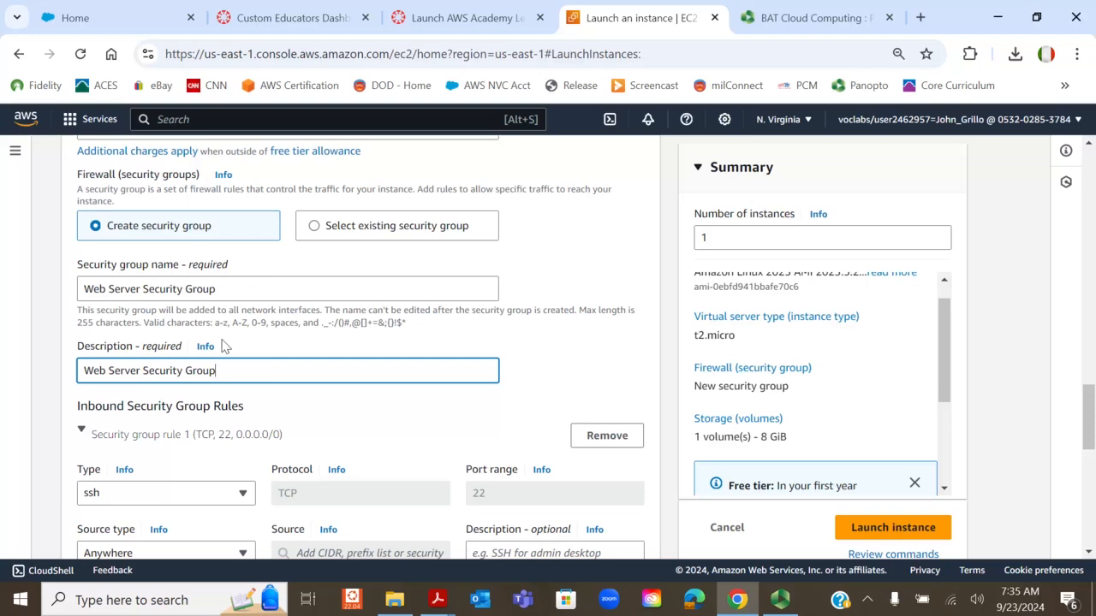
- Check step 22 in the Lab Instruction 2 PDF in Acrobat, then return to Chrome and remove the default SSH inbound rule
{"action": "scroll", "coordinate": [226, 344], "scroll_direction": "down", "scroll_amount": 2}
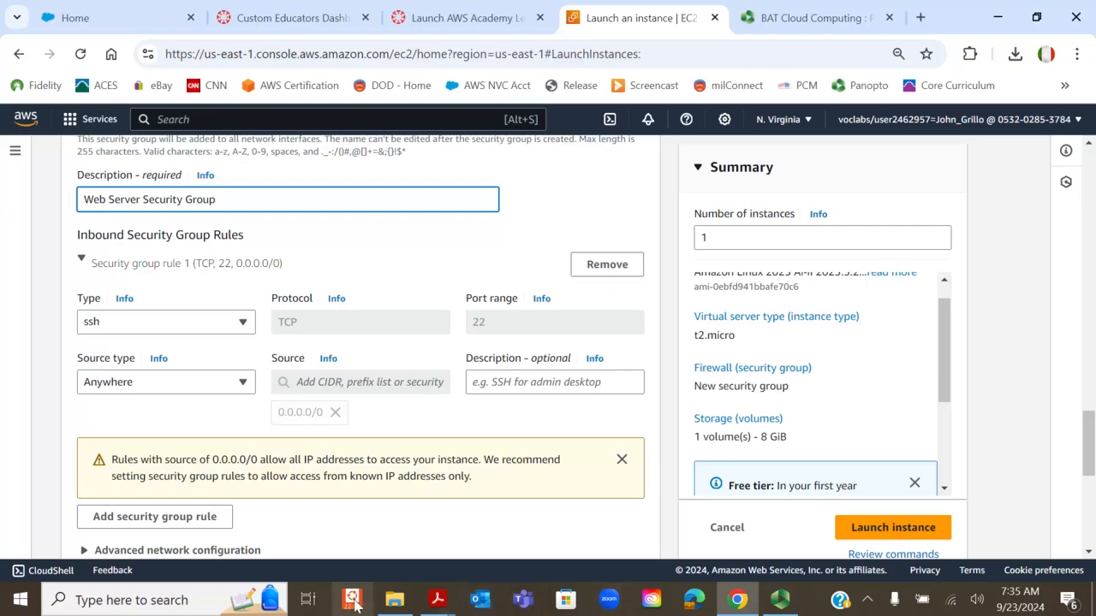
{"action": "mouse_move", "coordinate": [781, 602]}
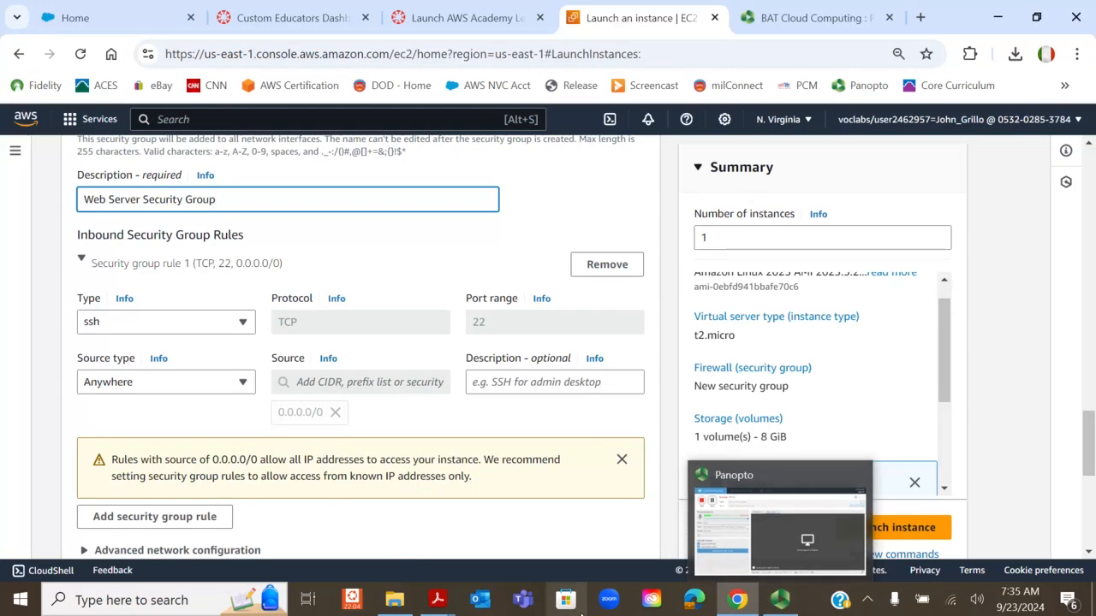
{"action": "mouse_move", "coordinate": [437, 599]}
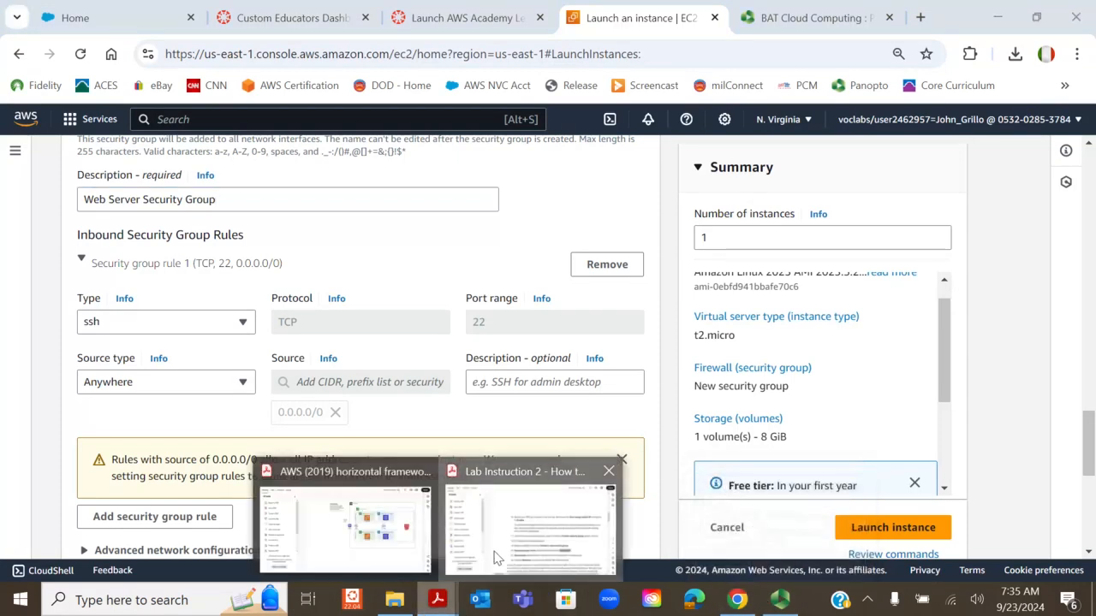
{"action": "left_click", "coordinate": [547, 514]}
{"action": "scroll", "coordinate": [589, 336], "scroll_direction": "down", "scroll_amount": 3}
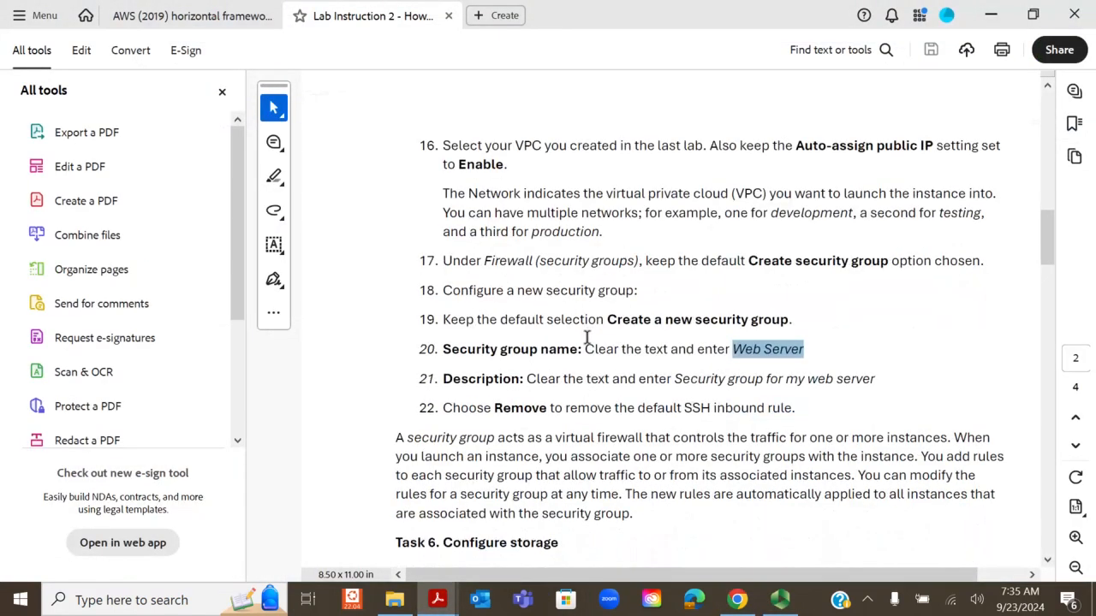
{"action": "scroll", "coordinate": [587, 336], "scroll_direction": "down", "scroll_amount": 1}
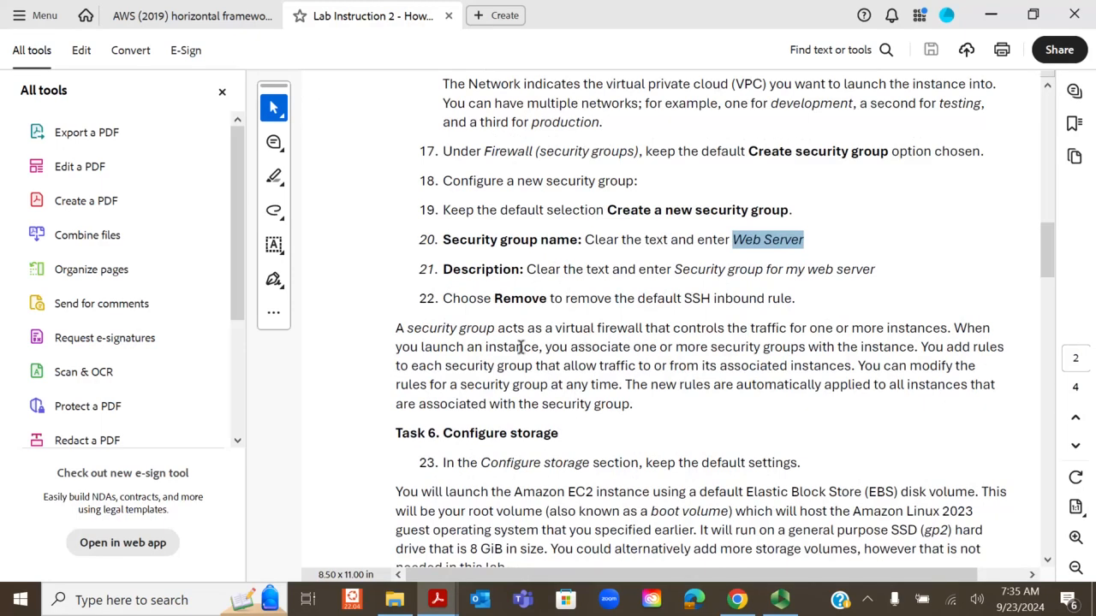
{"action": "left_click_drag", "start_coordinate": [511, 307], "coordinate": [826, 303]}
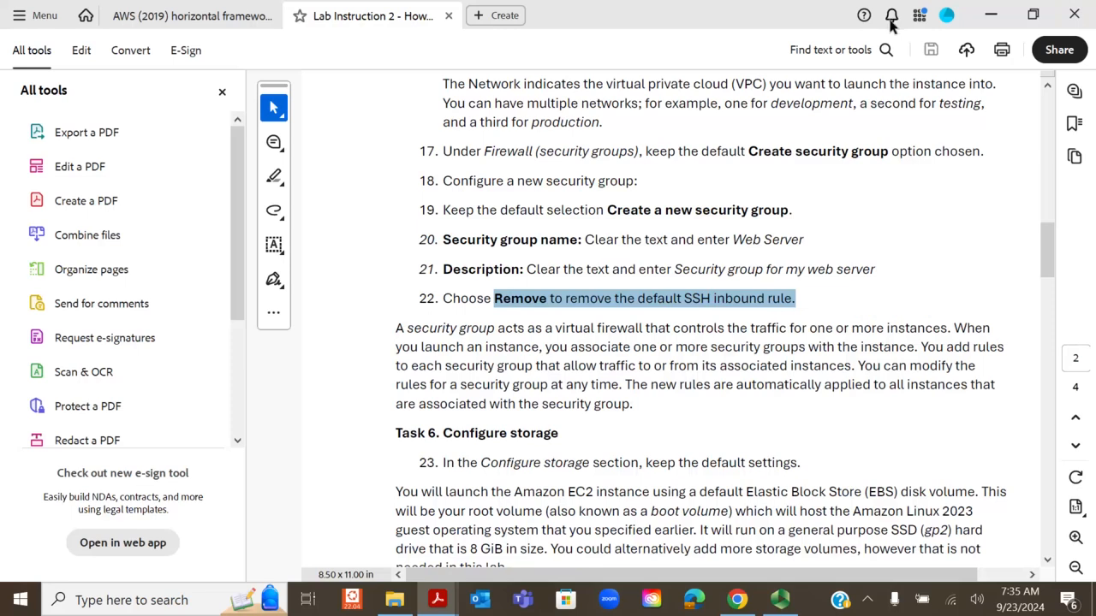
{"action": "left_click", "coordinate": [991, 19]}
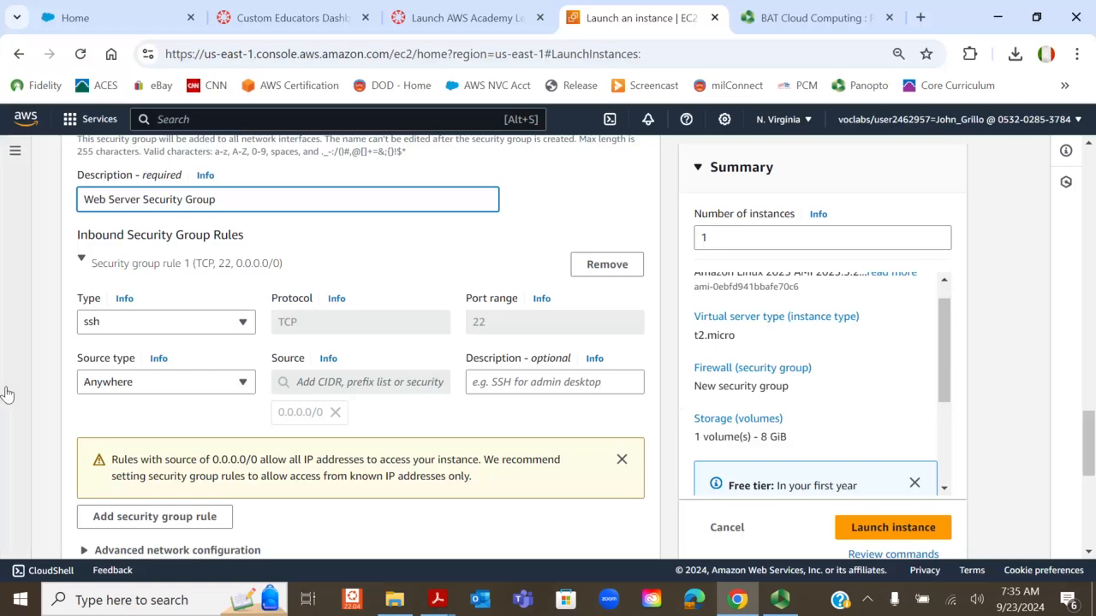
{"action": "left_click", "coordinate": [604, 267]}
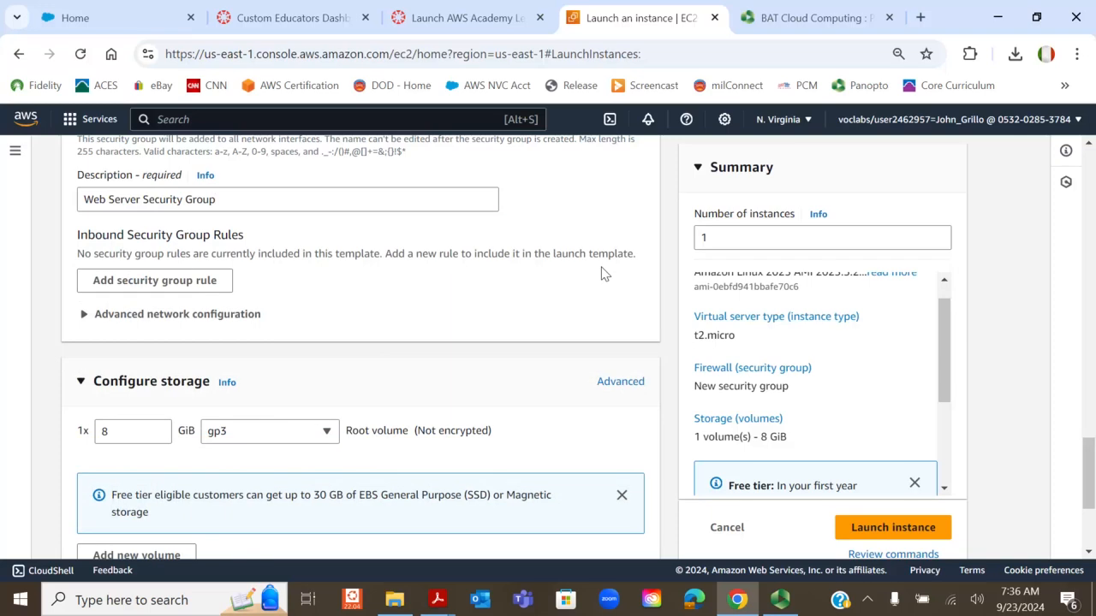
- Expand the advanced network configuration, look over the Network interface 1 settings and collapse it again
{"action": "left_click", "coordinate": [83, 314]}
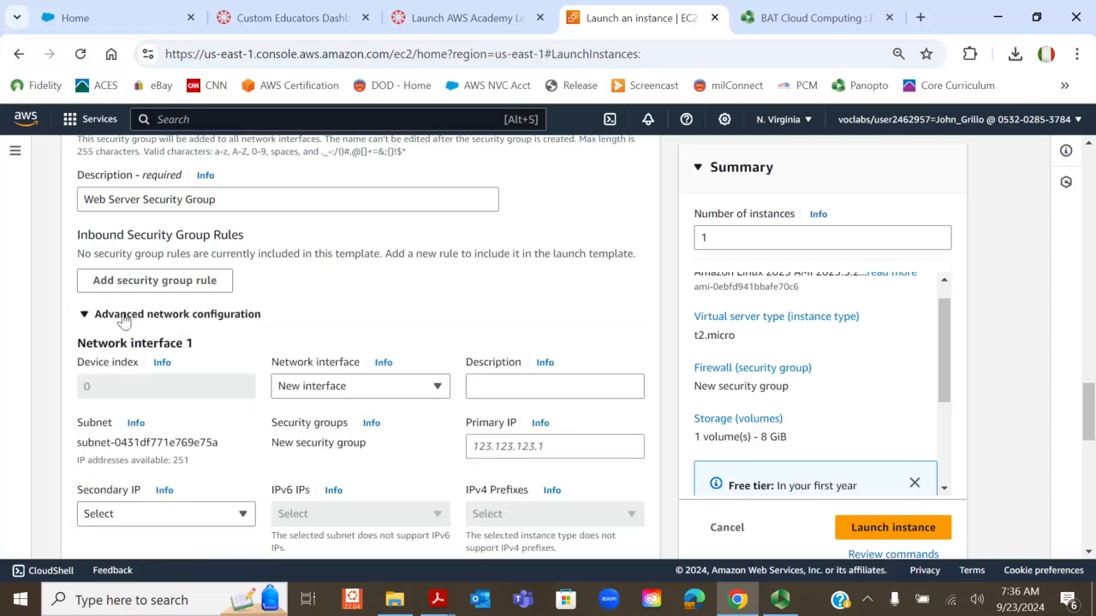
{"action": "scroll", "coordinate": [128, 317], "scroll_direction": "down", "scroll_amount": 3}
{"action": "scroll", "coordinate": [85, 311], "scroll_direction": "up", "scroll_amount": 3}
{"action": "left_click", "coordinate": [84, 314]}
- Review the Configure storage section, checking the root volume settings and the free tier storage note
{"action": "scroll", "coordinate": [242, 318], "scroll_direction": "down", "scroll_amount": 3}
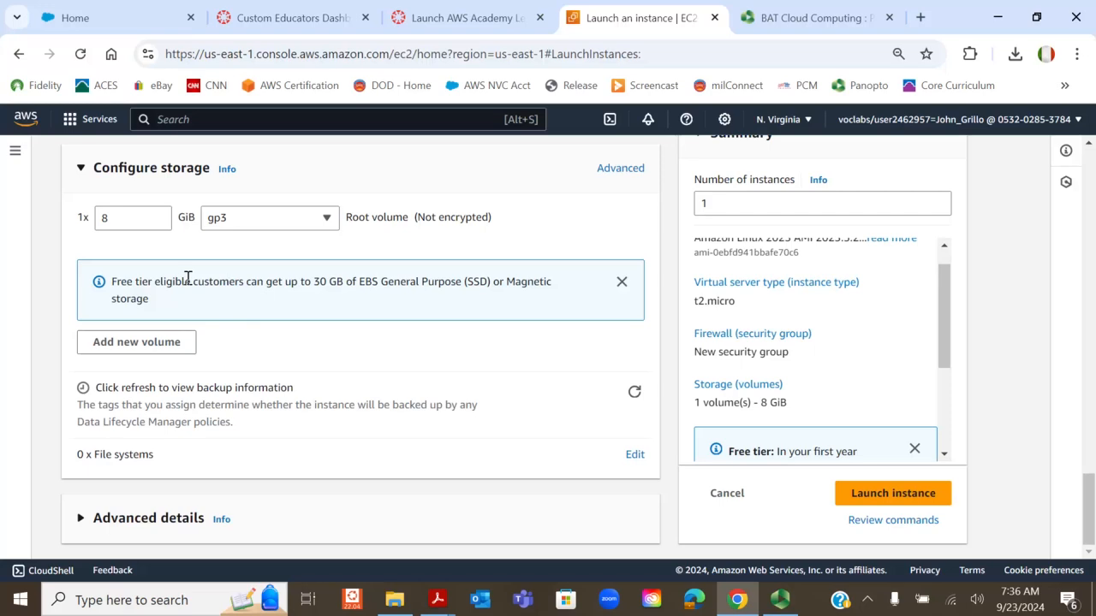
{"action": "left_click_drag", "start_coordinate": [187, 281], "coordinate": [404, 295]}
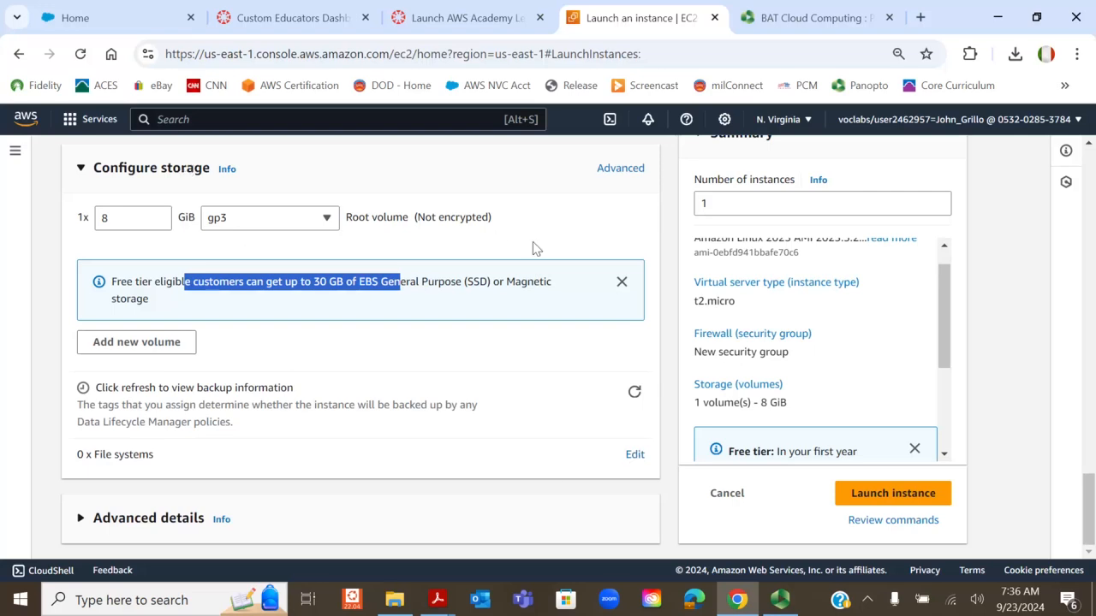
{"action": "left_click_drag", "start_coordinate": [353, 217], "coordinate": [372, 222]}
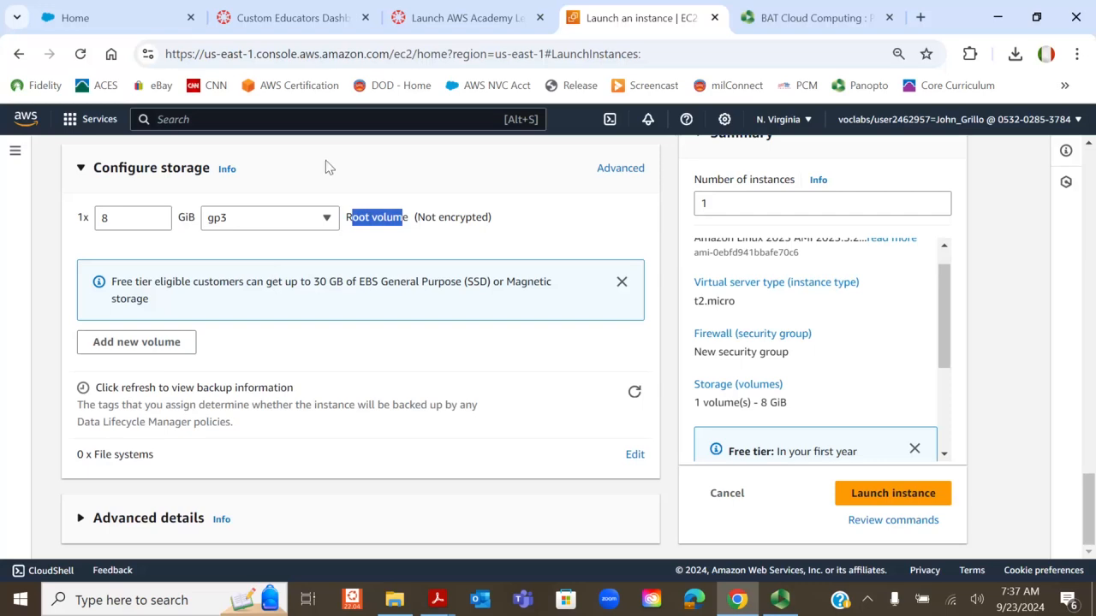
{"action": "left_click", "coordinate": [374, 213]}
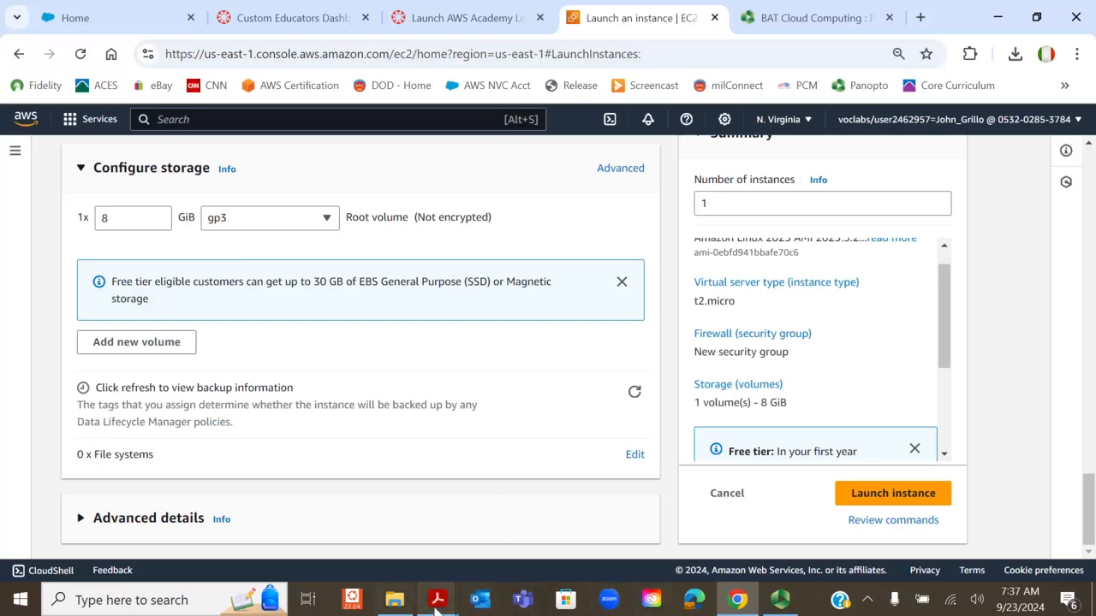
- Switch to the Lab Instruction 2 PDF in Acrobat and read Task 6 on storage and the start of Task 7 on advanced details
{"action": "mouse_move", "coordinate": [439, 601]}
{"action": "left_click", "coordinate": [497, 541]}
{"action": "scroll", "coordinate": [535, 332], "scroll_direction": "down", "scroll_amount": 2}
{"action": "scroll", "coordinate": [535, 332], "scroll_direction": "down", "scroll_amount": 3}
{"action": "left_click_drag", "start_coordinate": [555, 274], "coordinate": [753, 340]}
{"action": "left_click", "coordinate": [773, 324]}
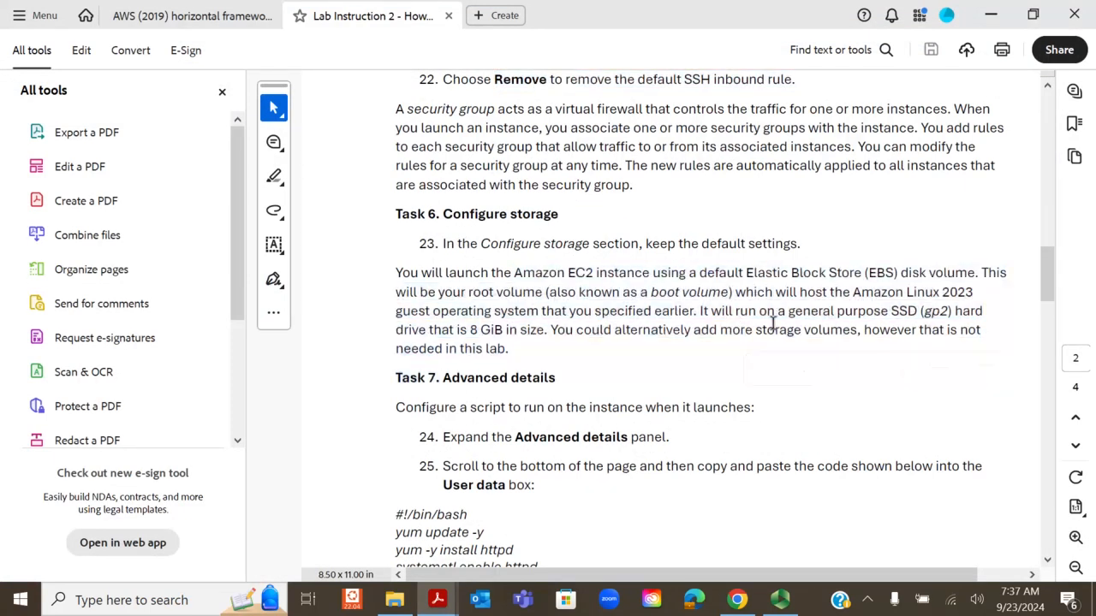
{"action": "mouse_move", "coordinate": [700, 311]}
{"action": "left_mouse_down"}
{"action": "mouse_move", "coordinate": [917, 329]}
{"action": "mouse_move", "coordinate": [908, 317]}
{"action": "left_mouse_up"}
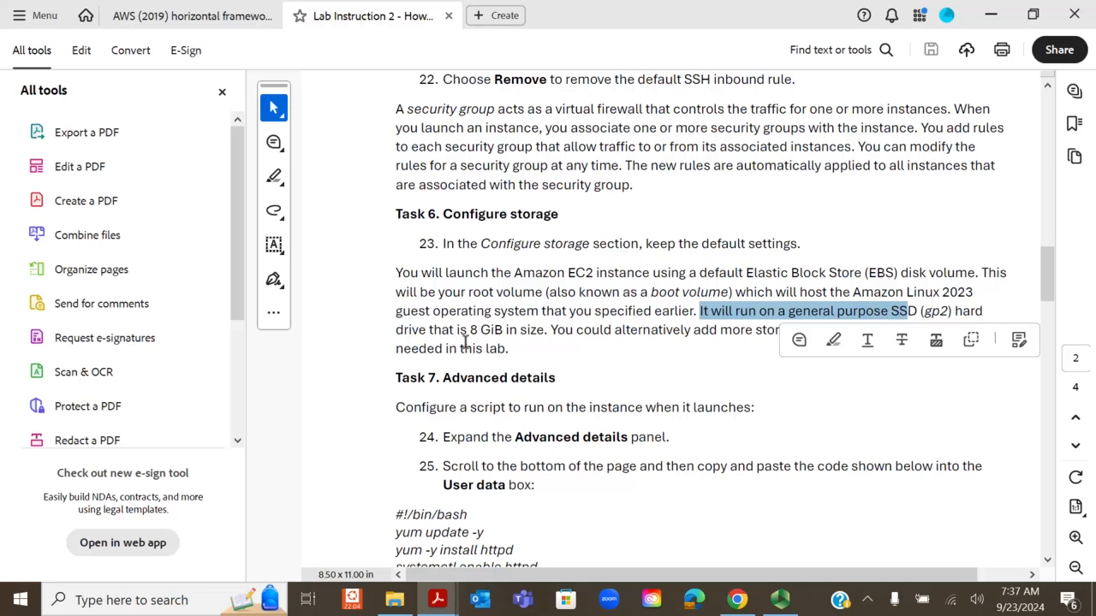
{"action": "left_click_drag", "start_coordinate": [470, 330], "coordinate": [541, 334]}
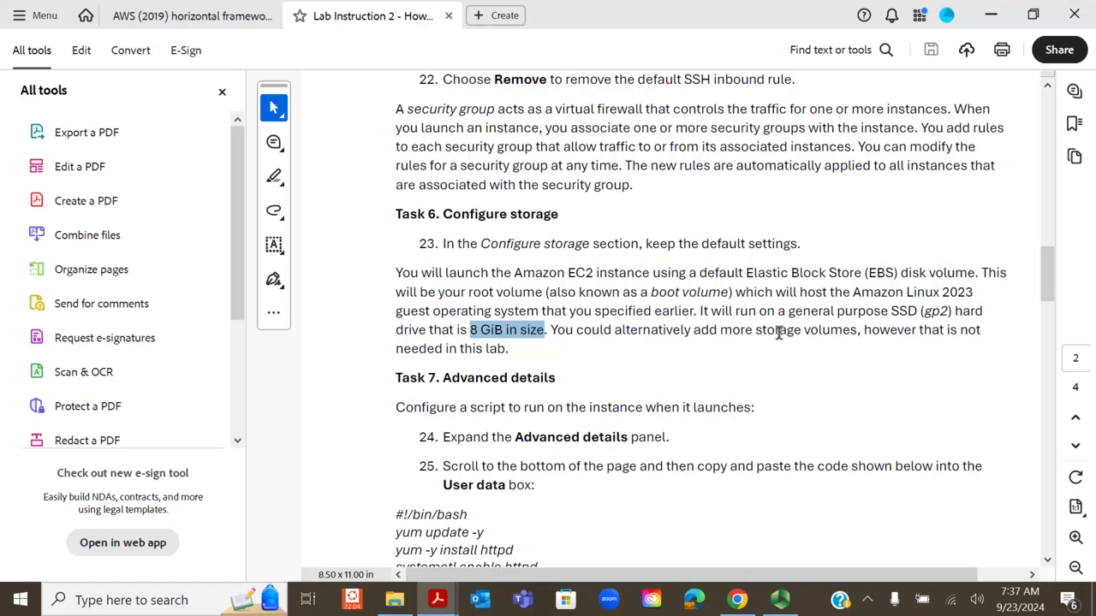
{"action": "scroll", "coordinate": [776, 332], "scroll_direction": "down", "scroll_amount": 1}
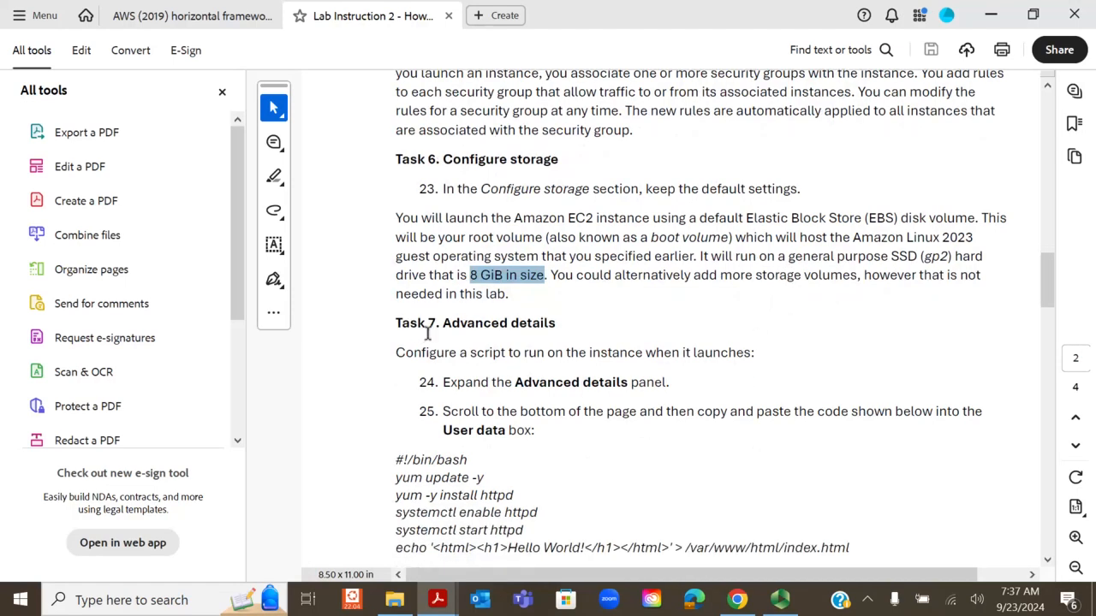
{"action": "left_click_drag", "start_coordinate": [395, 325], "coordinate": [556, 325]}
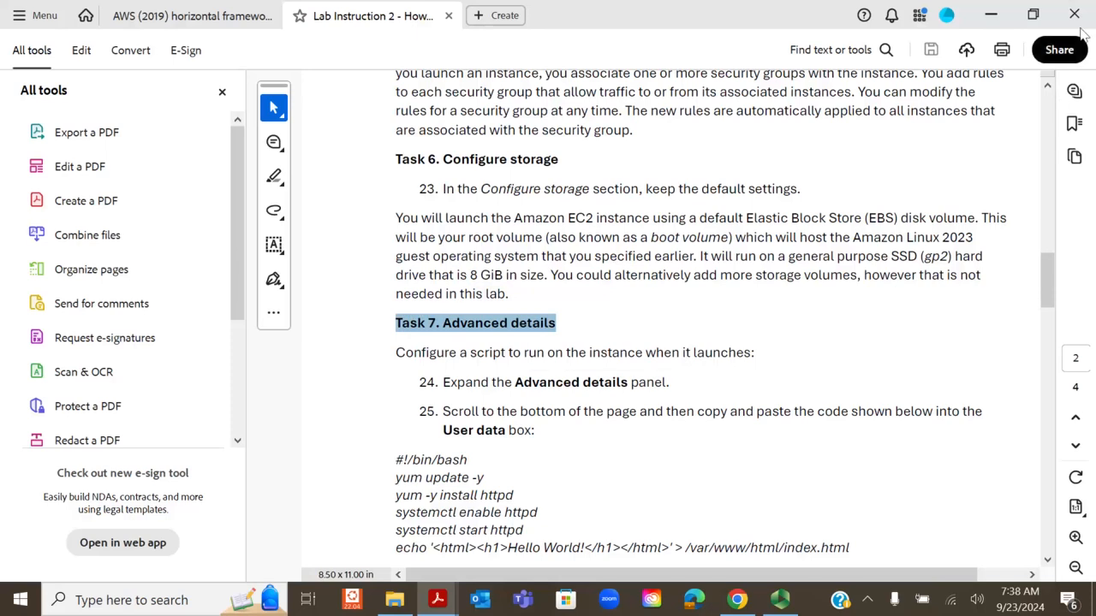
- Return to the AWS console in Chrome, expand Advanced details and set the IAM instance profile to LabInstanceProfile
{"action": "left_click", "coordinate": [988, 14]}
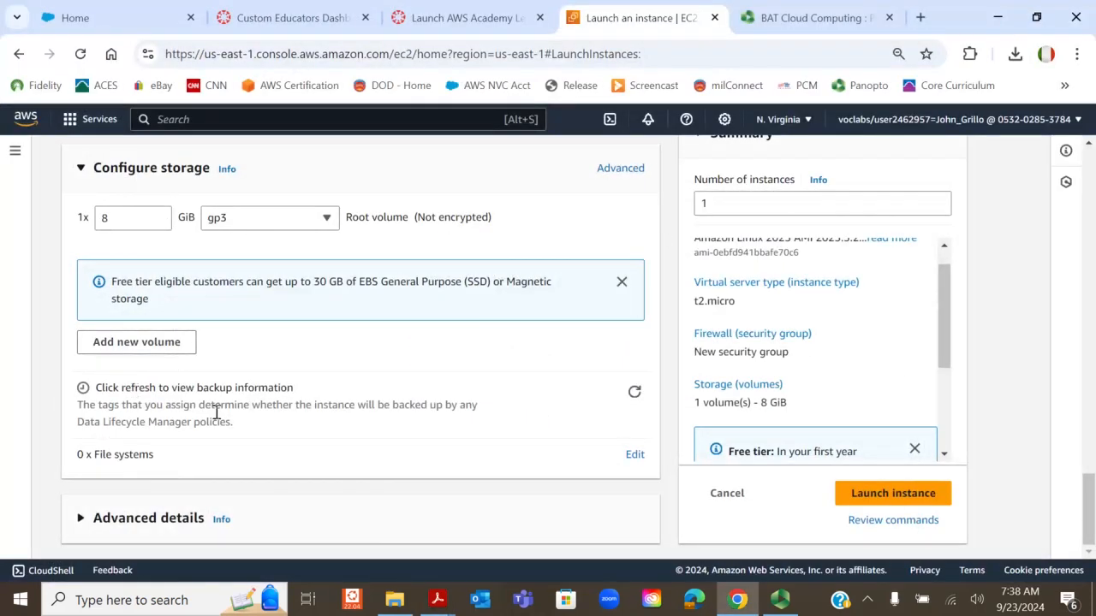
{"action": "left_click", "coordinate": [80, 520]}
{"action": "scroll", "coordinate": [187, 462], "scroll_direction": "down", "scroll_amount": 4}
{"action": "scroll", "coordinate": [196, 457], "scroll_direction": "down", "scroll_amount": 2}
{"action": "scroll", "coordinate": [195, 457], "scroll_direction": "up", "scroll_amount": 3}
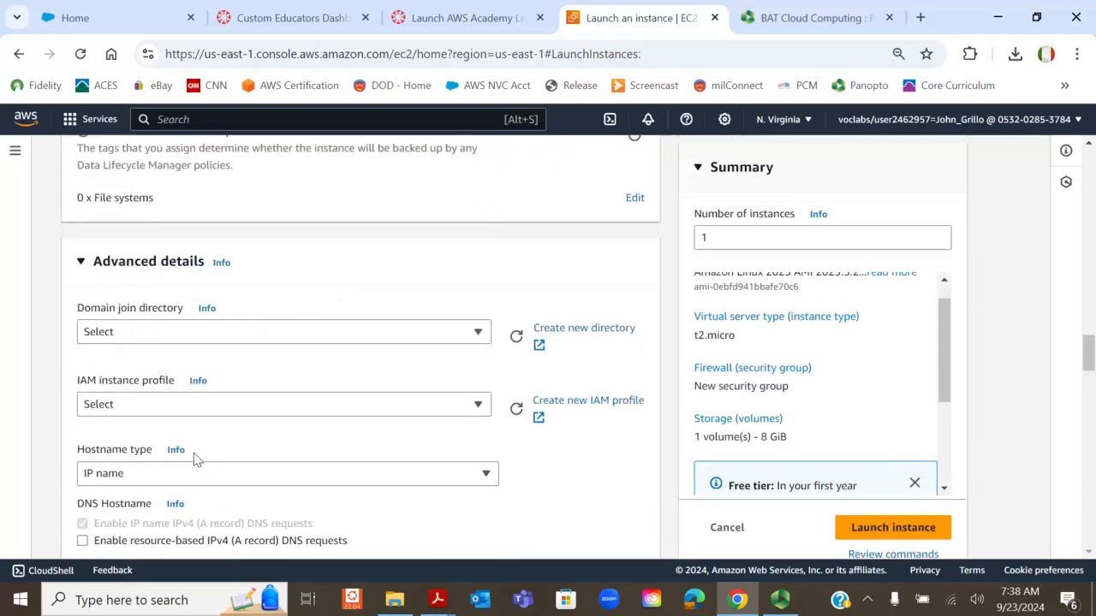
{"action": "scroll", "coordinate": [195, 457], "scroll_direction": "down", "scroll_amount": 2}
{"action": "scroll", "coordinate": [204, 432], "scroll_direction": "up", "scroll_amount": 2}
{"action": "left_click", "coordinate": [181, 411]}
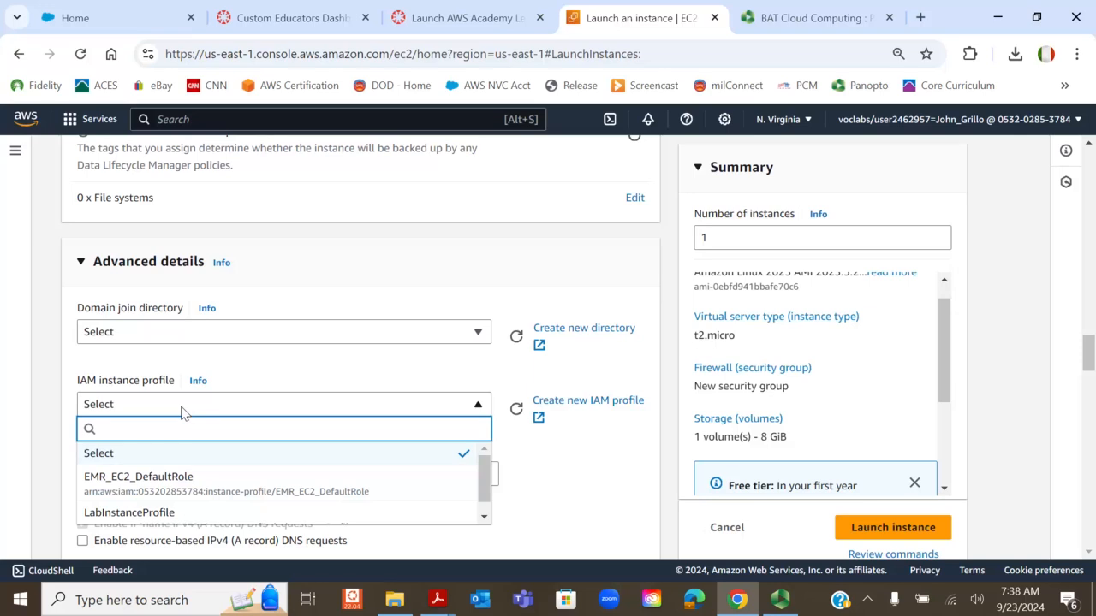
{"action": "scroll", "coordinate": [181, 412], "scroll_direction": "down", "scroll_amount": 1}
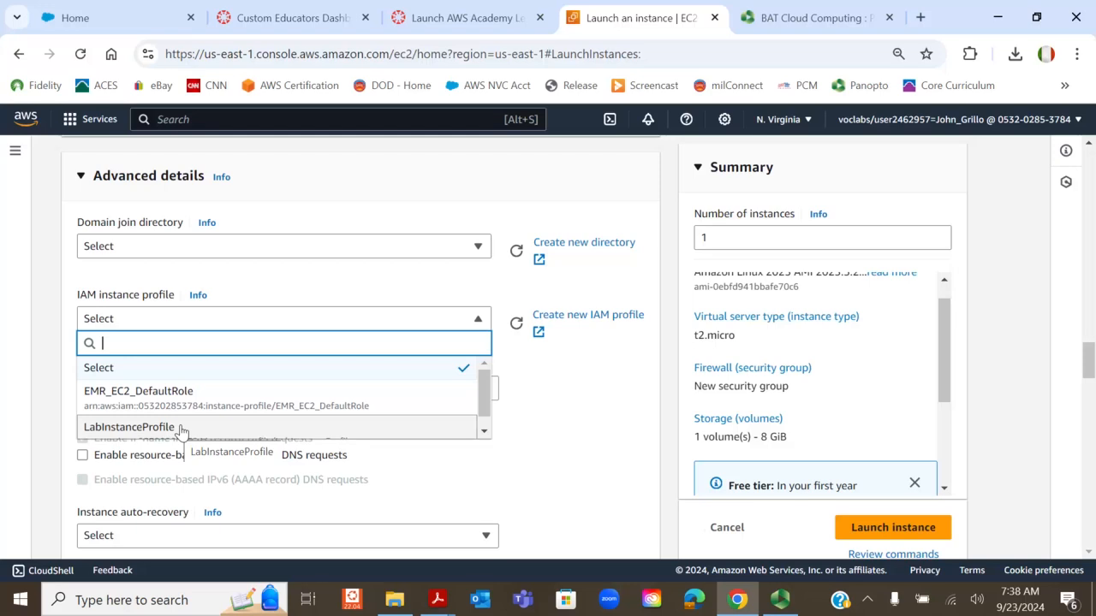
{"action": "left_click", "coordinate": [180, 429]}
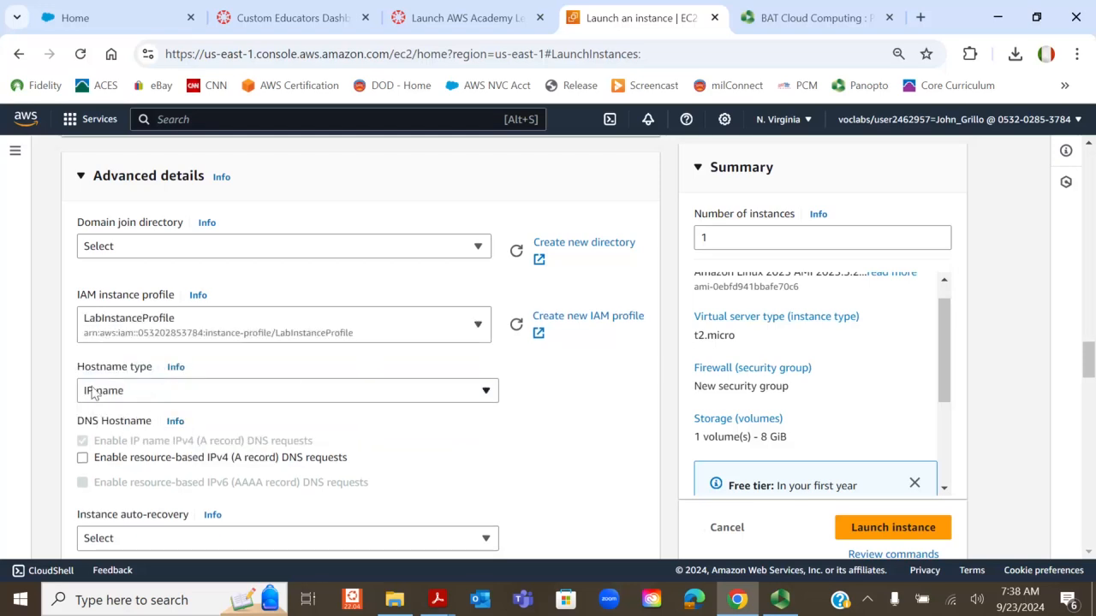
- Go to the optional User data field at the end of Advanced details and place the cursor in it
{"action": "scroll", "coordinate": [206, 428], "scroll_direction": "down", "scroll_amount": 5}
{"action": "scroll", "coordinate": [205, 435], "scroll_direction": "down", "scroll_amount": 5}
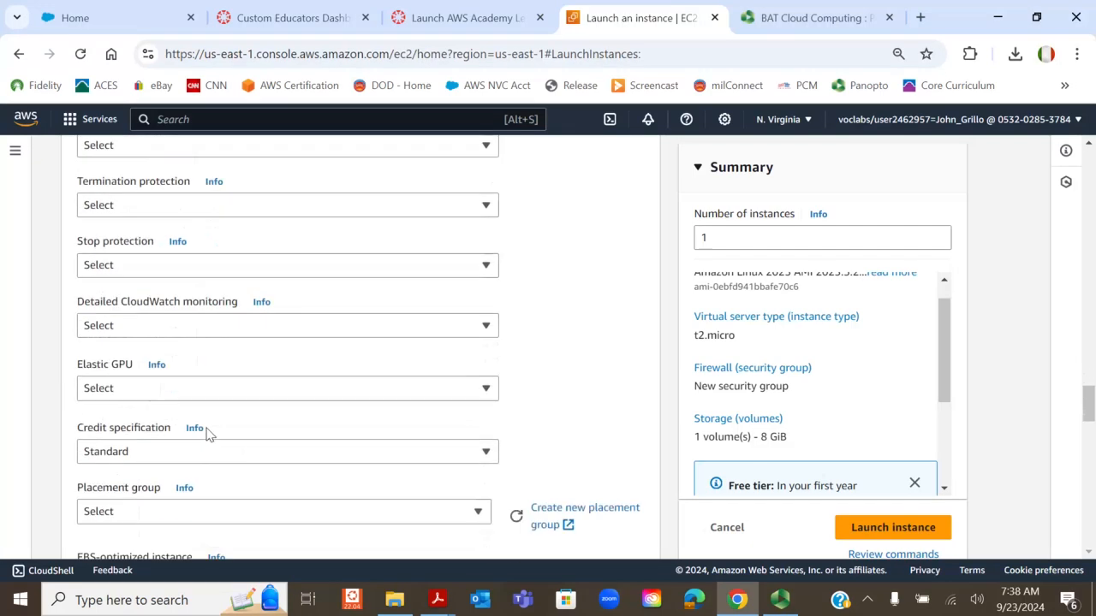
{"action": "scroll", "coordinate": [206, 435], "scroll_direction": "down", "scroll_amount": 7}
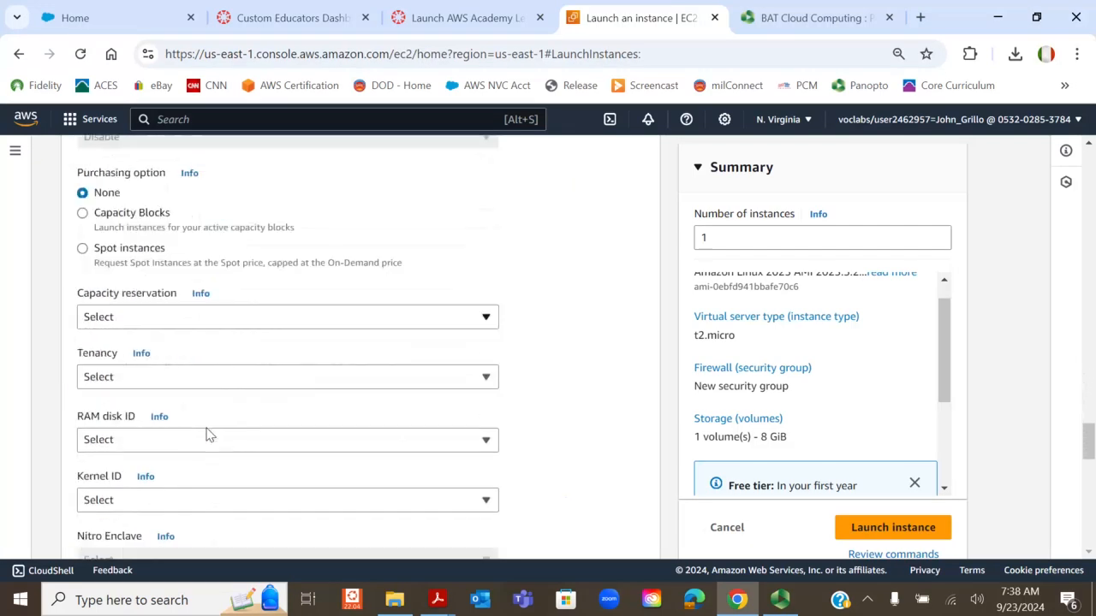
{"action": "scroll", "coordinate": [205, 435], "scroll_direction": "down", "scroll_amount": 7}
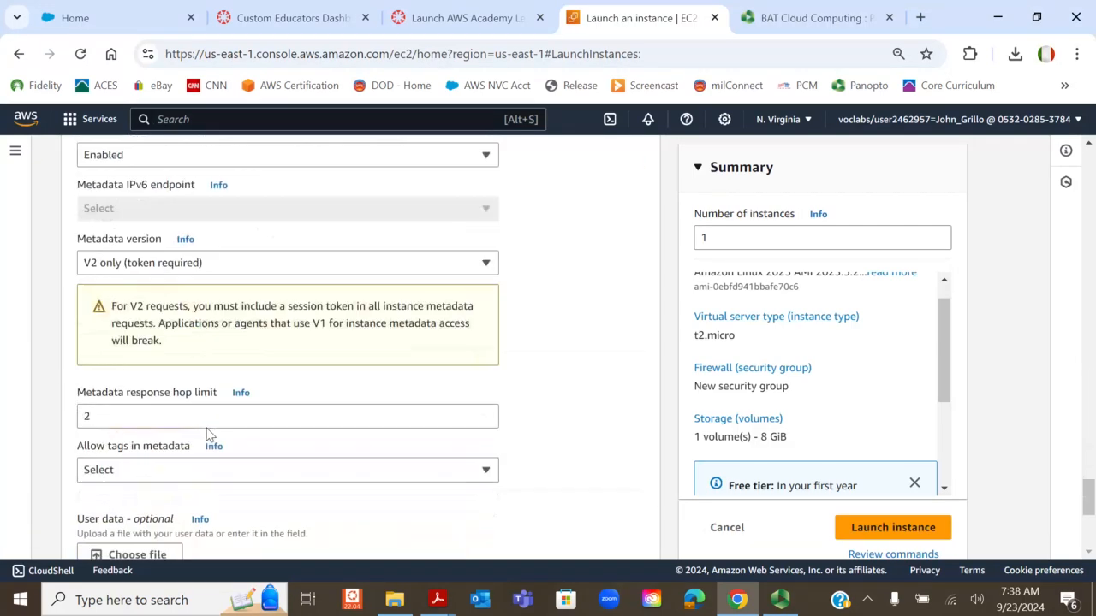
{"action": "left_click", "coordinate": [115, 348]}
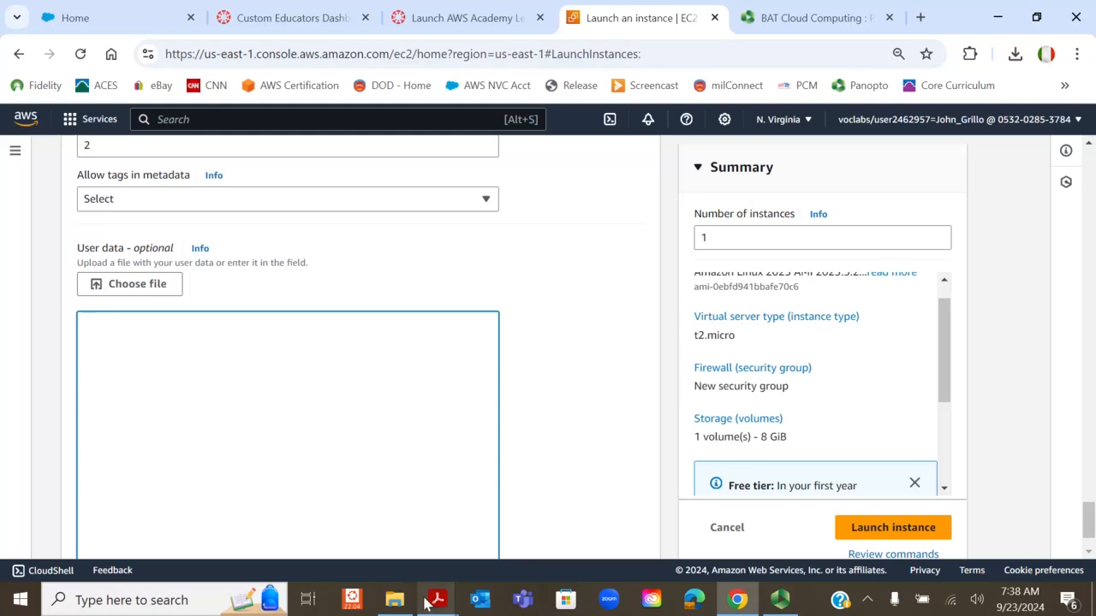
- Switch to the Lab Instruction 2 PDF in Acrobat and copy the Task 7 bash script, from #!/bin/bash through the echo line
{"action": "mouse_move", "coordinate": [436, 603]}
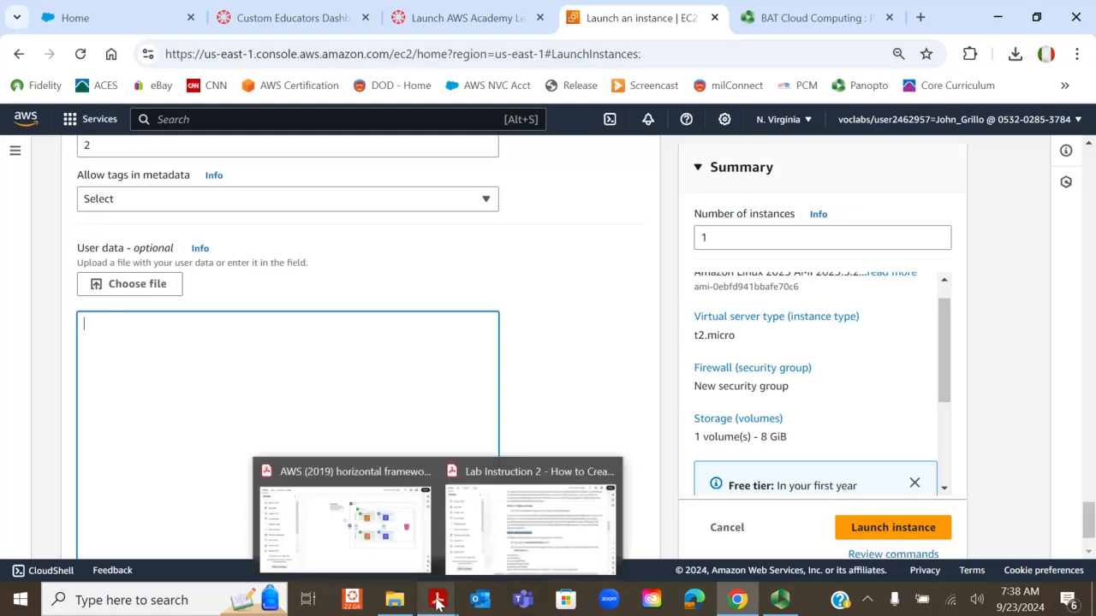
{"action": "left_click", "coordinate": [500, 552]}
{"action": "scroll", "coordinate": [539, 394], "scroll_direction": "down", "scroll_amount": 3}
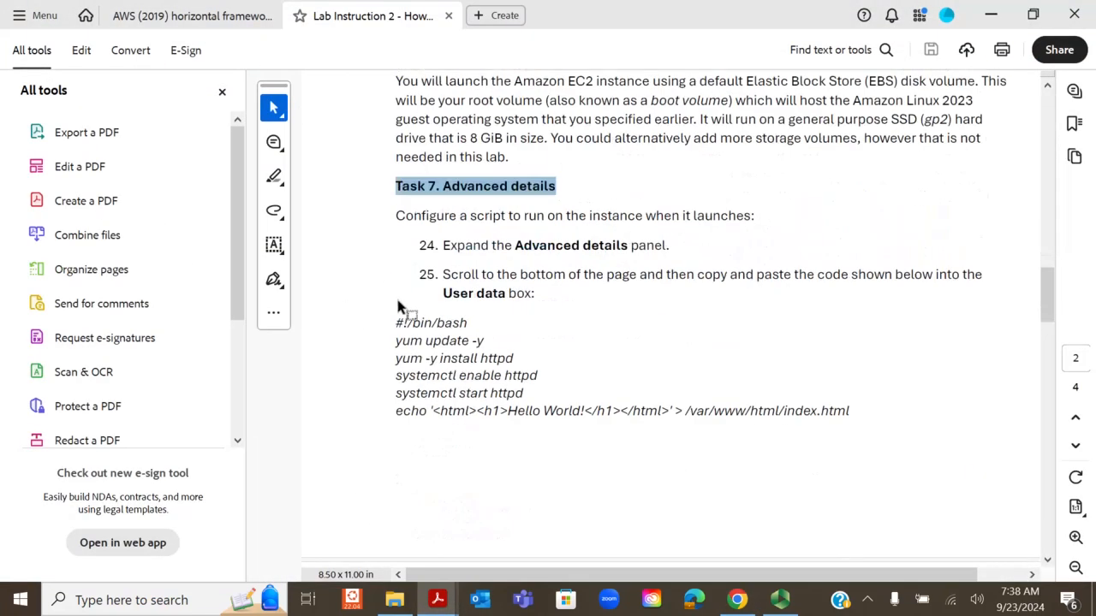
{"action": "left_click_drag", "start_coordinate": [398, 323], "coordinate": [882, 410]}
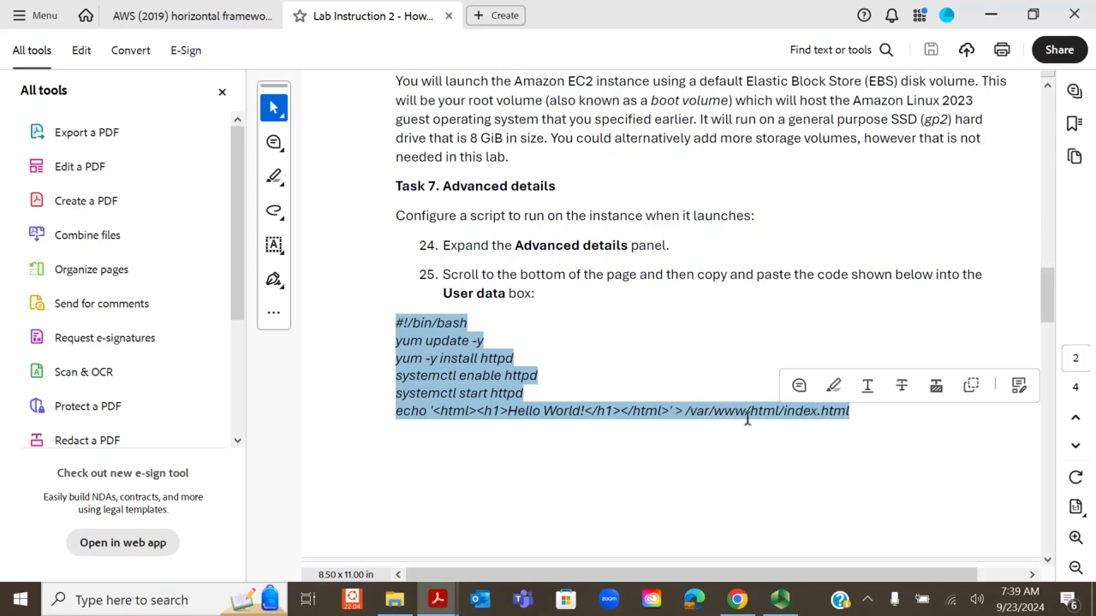
{"action": "right_click", "coordinate": [455, 358]}
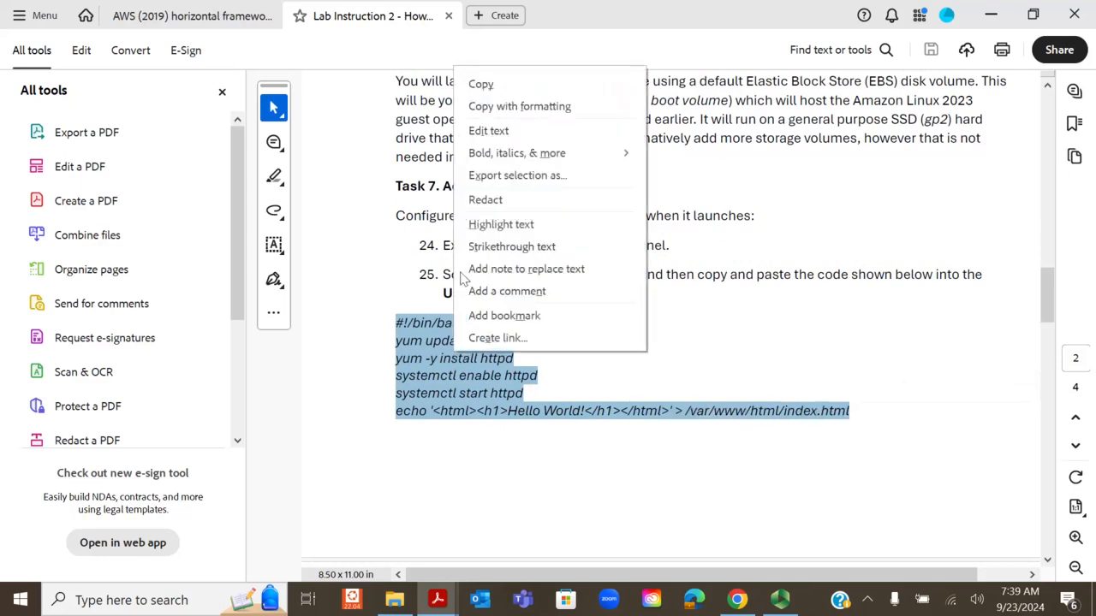
{"action": "left_click", "coordinate": [480, 84]}
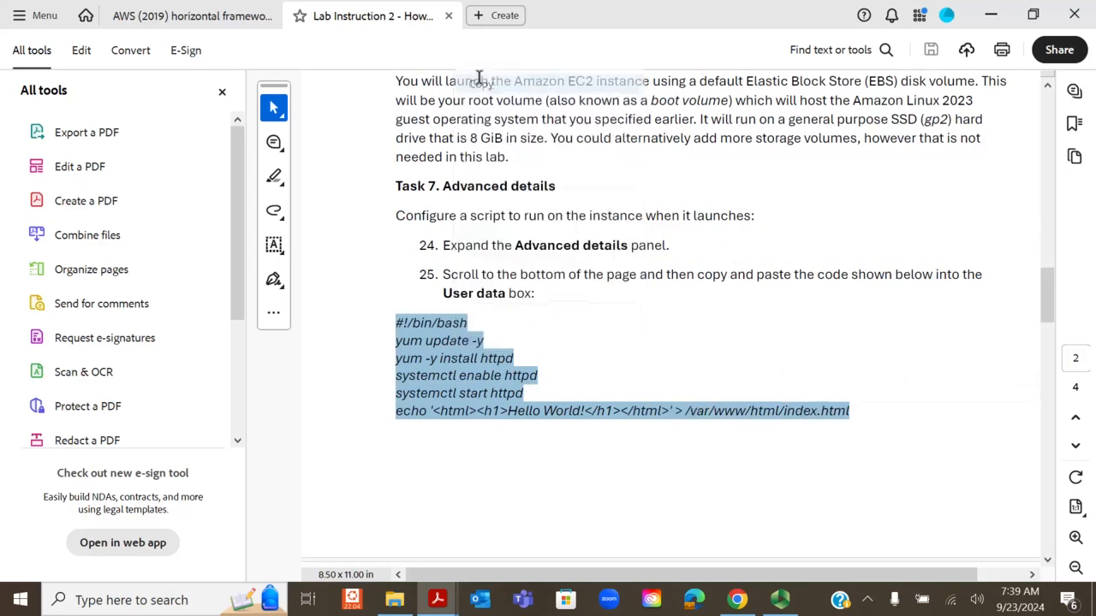
- Return to the AWS console in Chrome and paste the copied bash script as plain text into the User data field
{"action": "left_click", "coordinate": [990, 15]}
{"action": "right_click", "coordinate": [128, 334]}
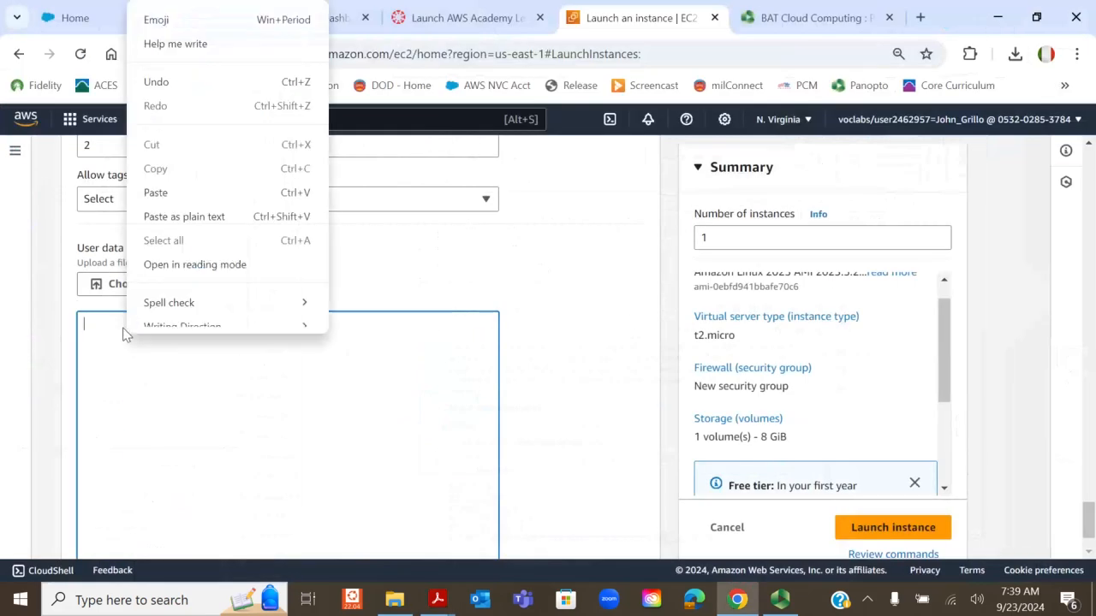
{"action": "left_click", "coordinate": [172, 217]}
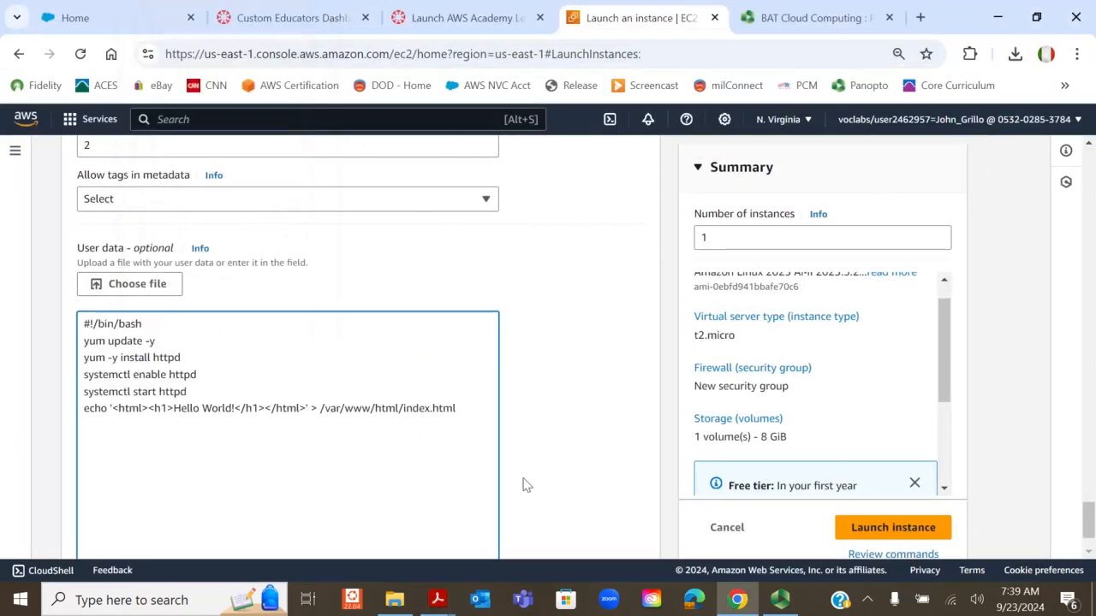
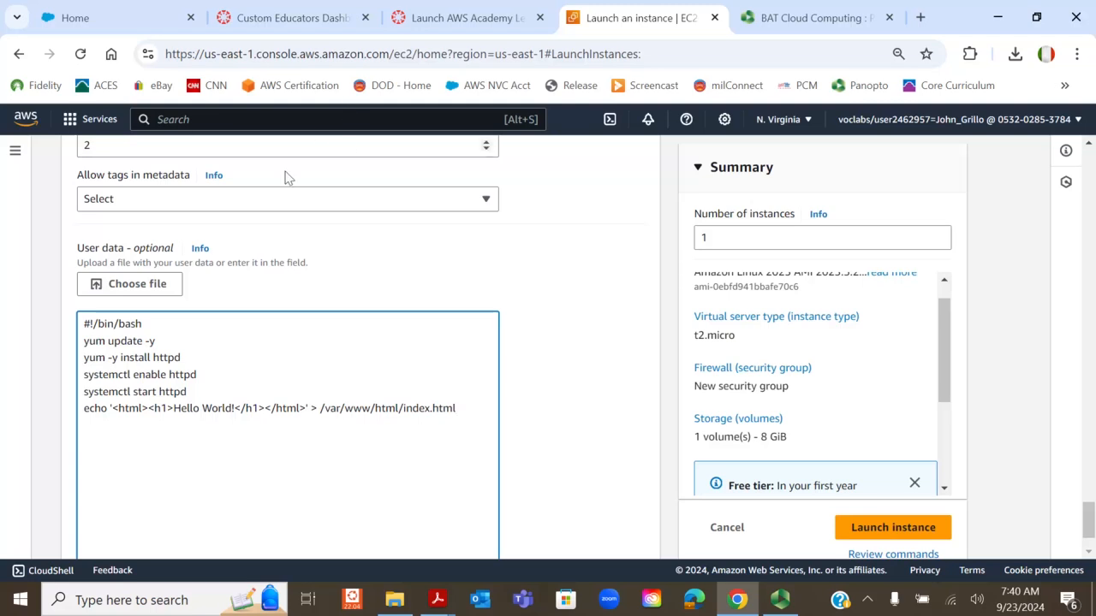
- Examine the script's echo line, highlighting the HTML string, the > redirect, the /var/www/html/index.html path and the Hello World! text
{"action": "left_click_drag", "start_coordinate": [112, 409], "coordinate": [307, 408]}
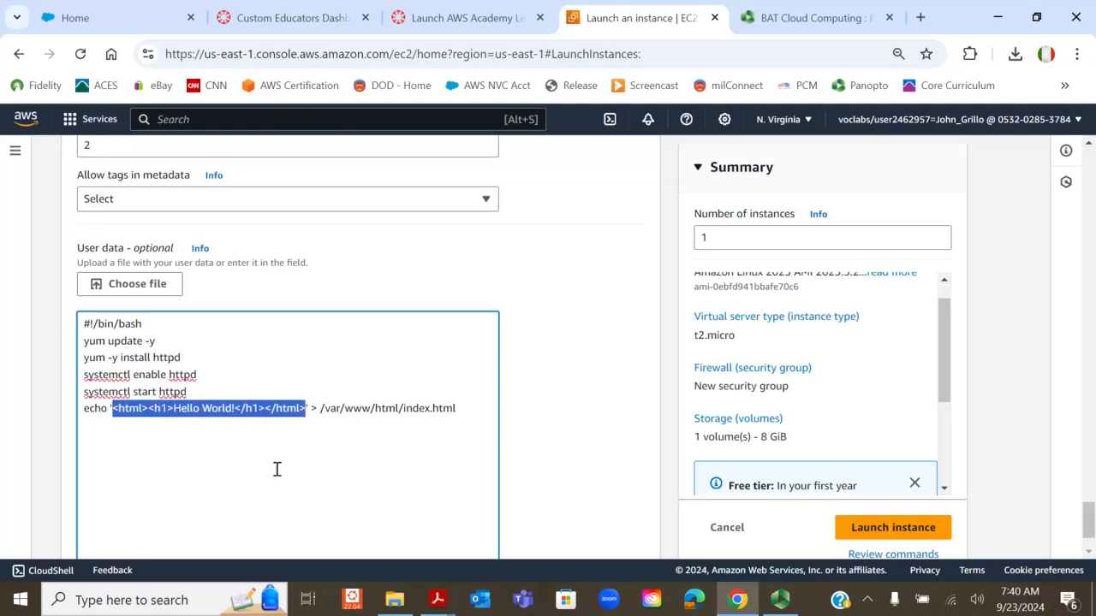
{"action": "left_click", "coordinate": [313, 408]}
{"action": "double_click", "coordinate": [314, 408]}
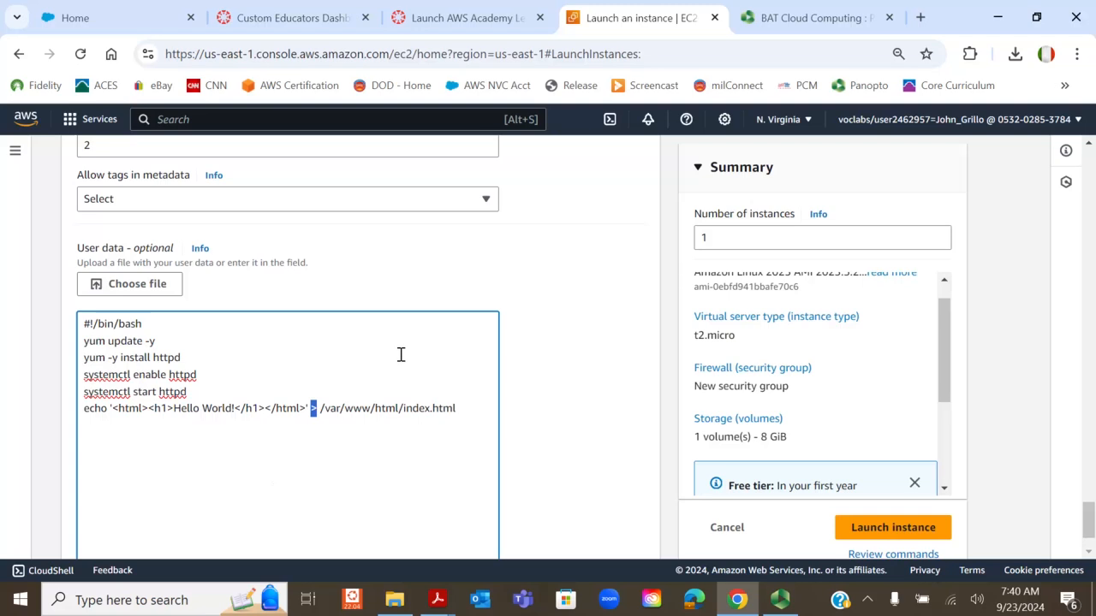
{"action": "left_click_drag", "start_coordinate": [320, 408], "coordinate": [487, 408]}
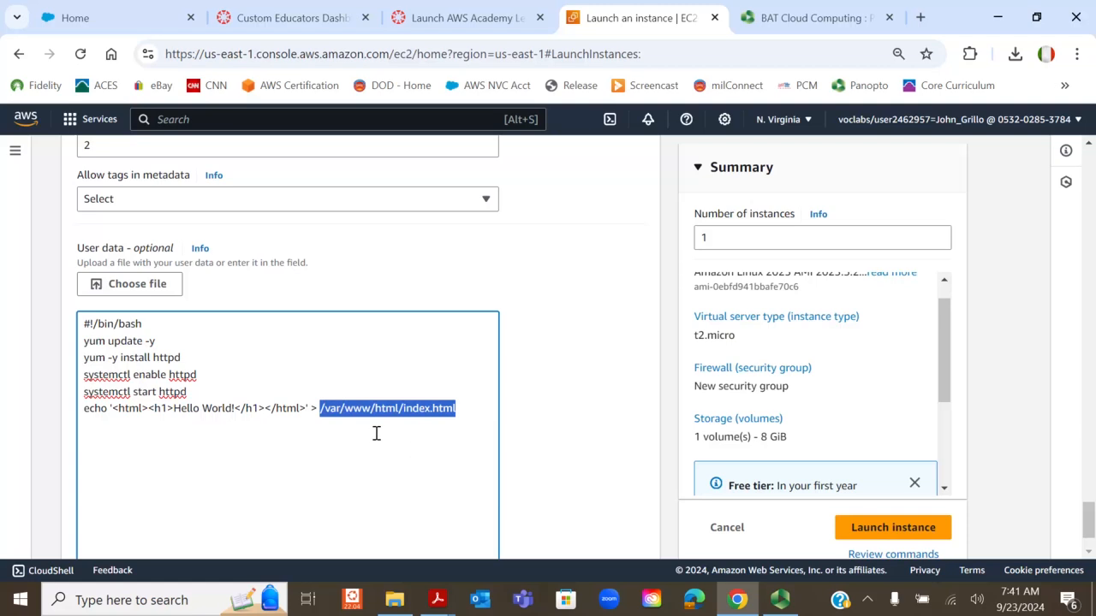
{"action": "left_click", "coordinate": [324, 405]}
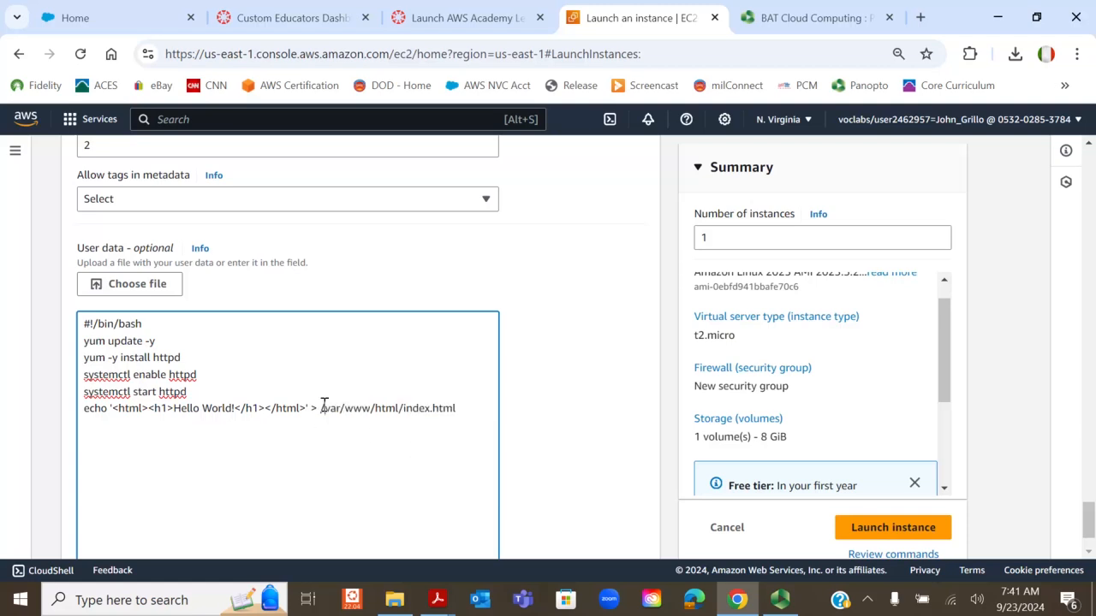
{"action": "left_click_drag", "start_coordinate": [325, 408], "coordinate": [348, 410]}
{"action": "double_click", "coordinate": [352, 408]}
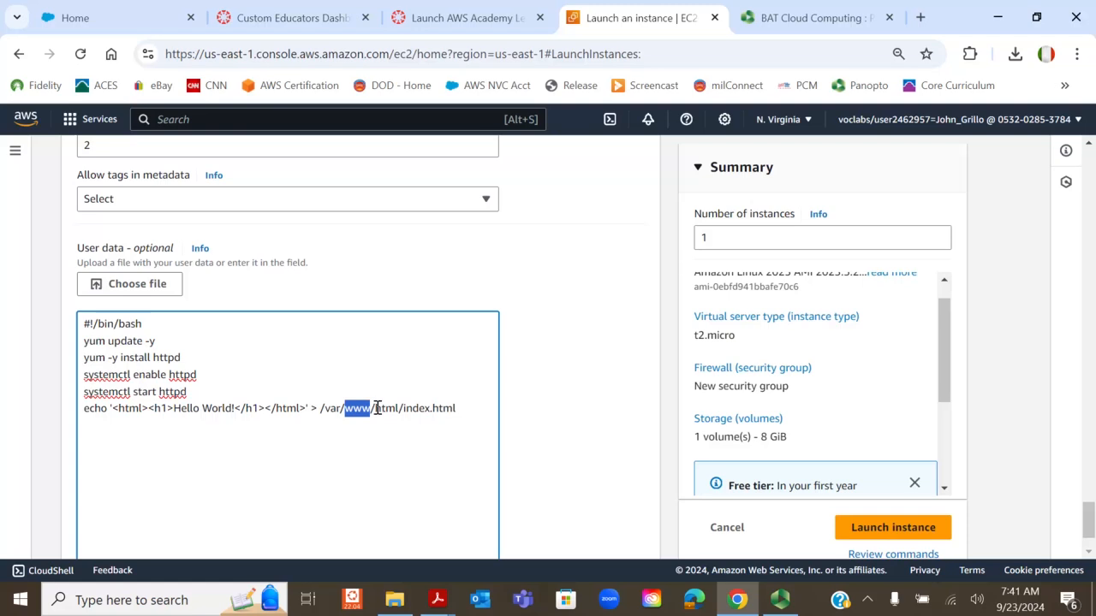
{"action": "left_click_drag", "start_coordinate": [374, 409], "coordinate": [457, 409]}
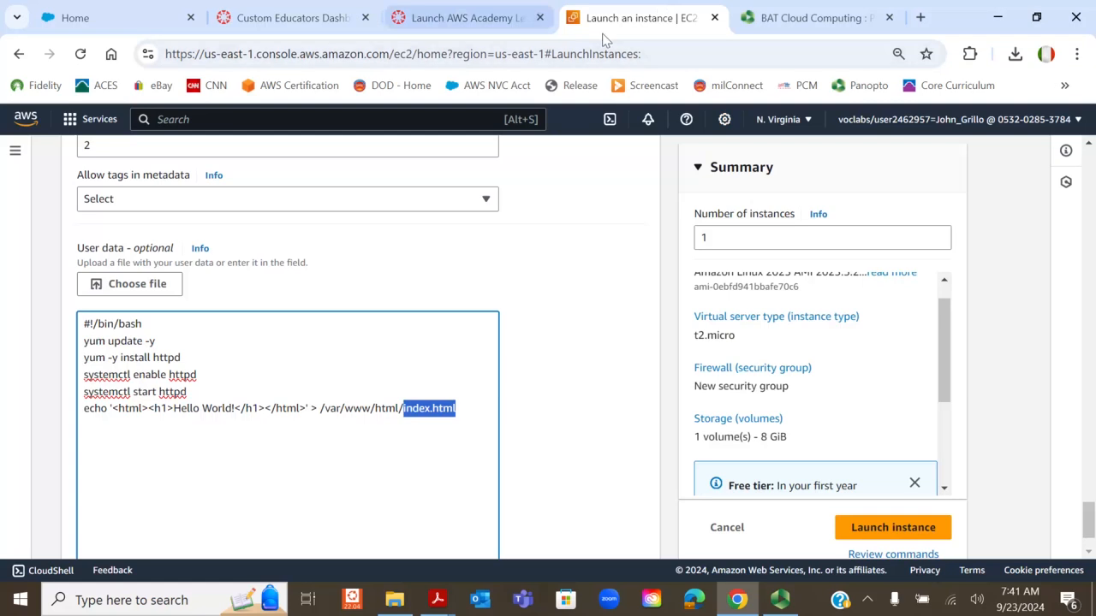
{"action": "left_click", "coordinate": [174, 409]}
{"action": "left_click_drag", "start_coordinate": [175, 409], "coordinate": [236, 411]}
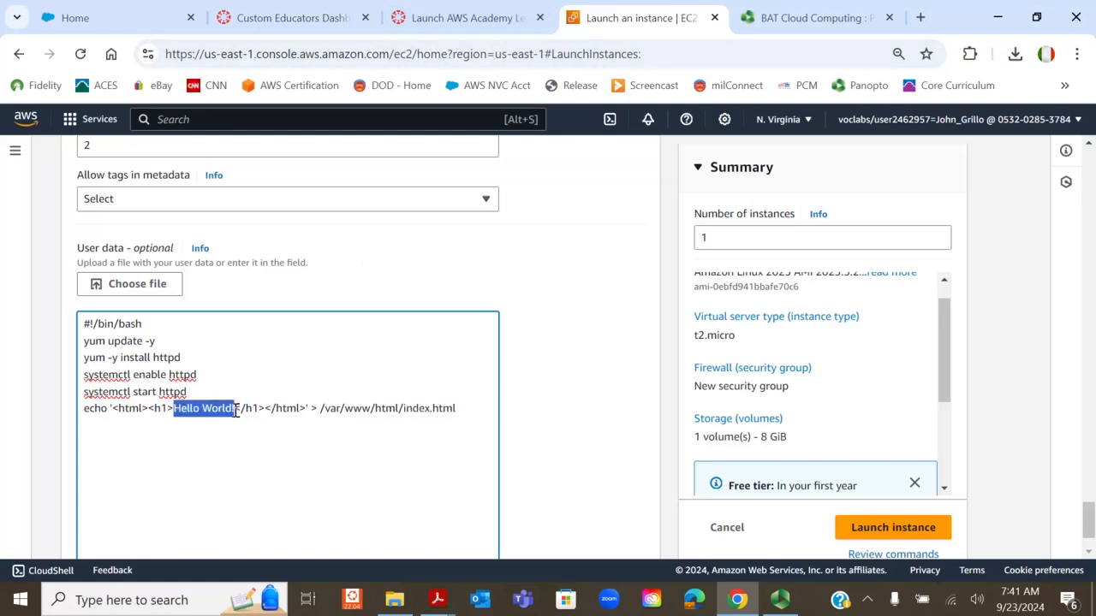
- Launch the configured EC2 instance
{"action": "scroll", "coordinate": [266, 433], "scroll_direction": "down", "scroll_amount": 1}
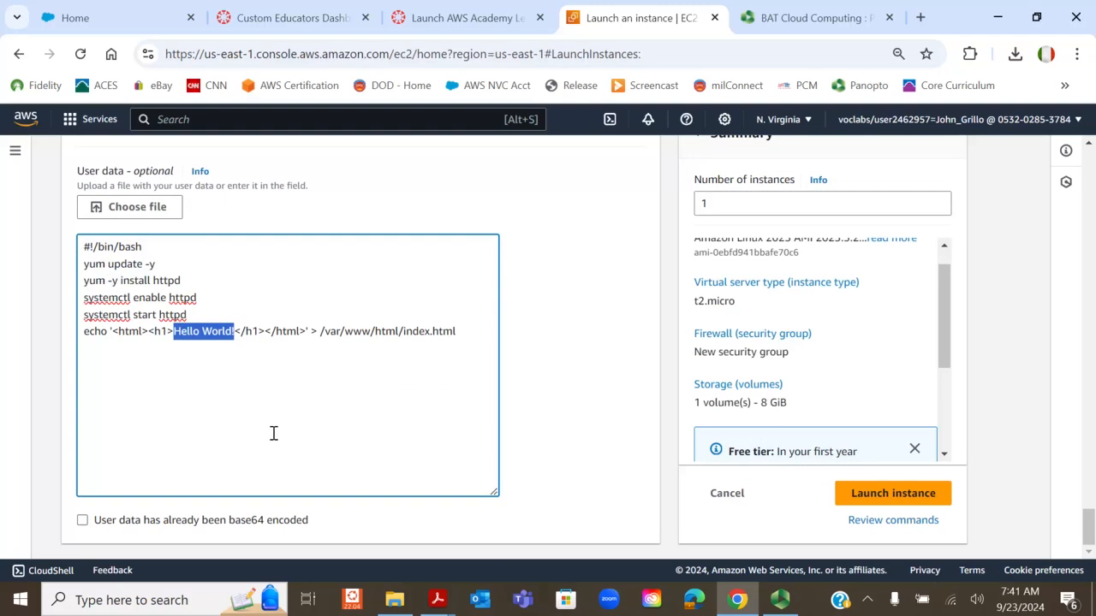
{"action": "left_click", "coordinate": [877, 495]}
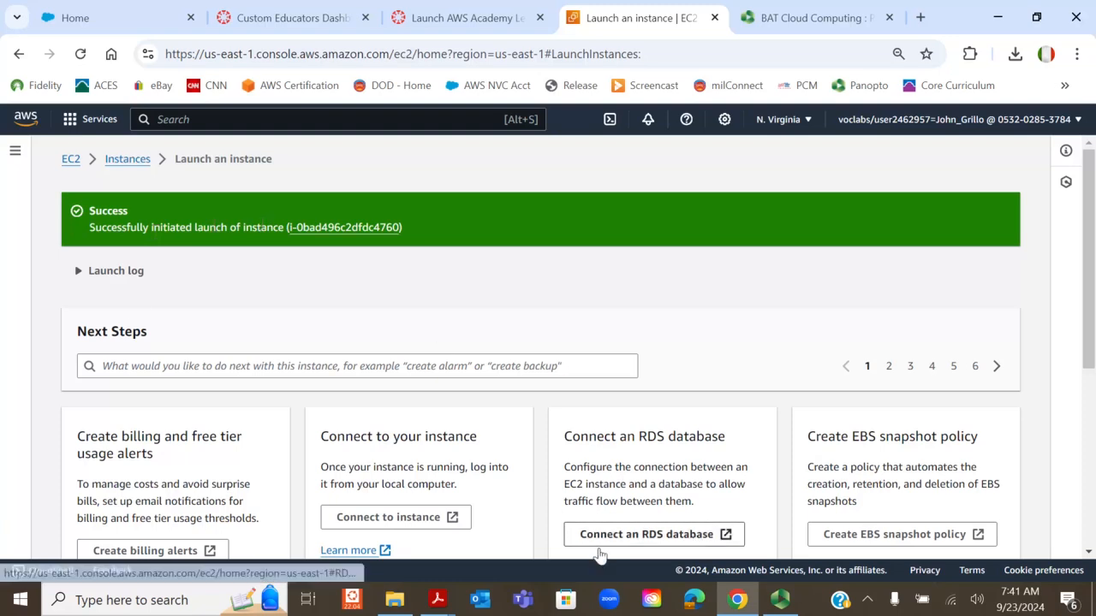
- Switch to the Lab Instruction 2 PDF in Acrobat and read Task 8, highlighting steps 27 and 28 on viewing the instances
{"action": "mouse_move", "coordinate": [438, 599]}
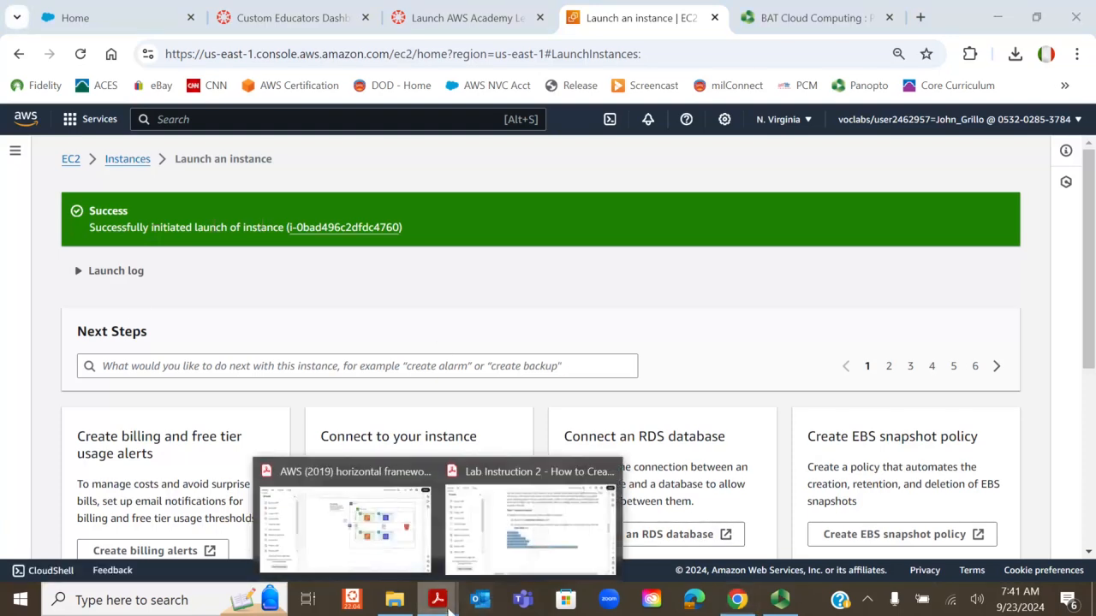
{"action": "left_click", "coordinate": [524, 569]}
{"action": "scroll", "coordinate": [655, 284], "scroll_direction": "down", "scroll_amount": 5}
{"action": "scroll", "coordinate": [654, 284], "scroll_direction": "down", "scroll_amount": 4}
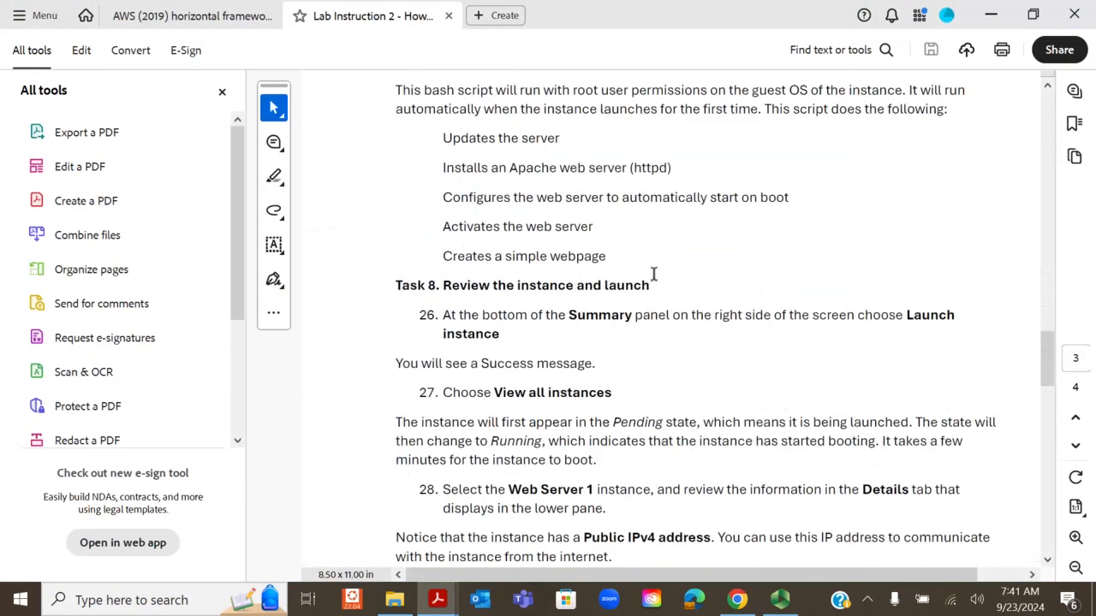
{"action": "scroll", "coordinate": [655, 285], "scroll_direction": "down", "scroll_amount": 1}
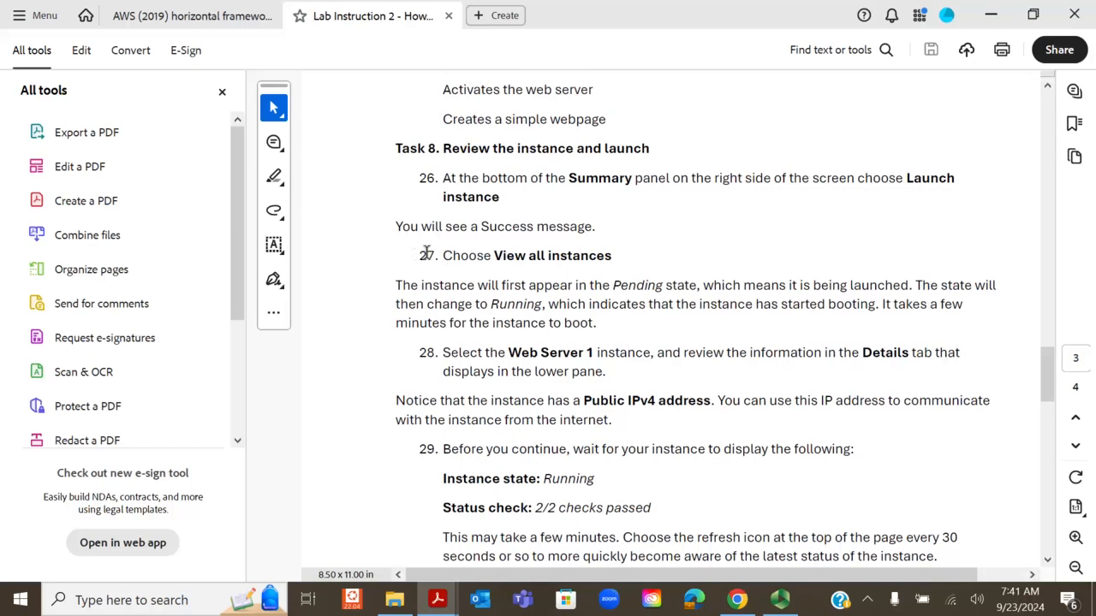
{"action": "left_click_drag", "start_coordinate": [420, 260], "coordinate": [631, 367]}
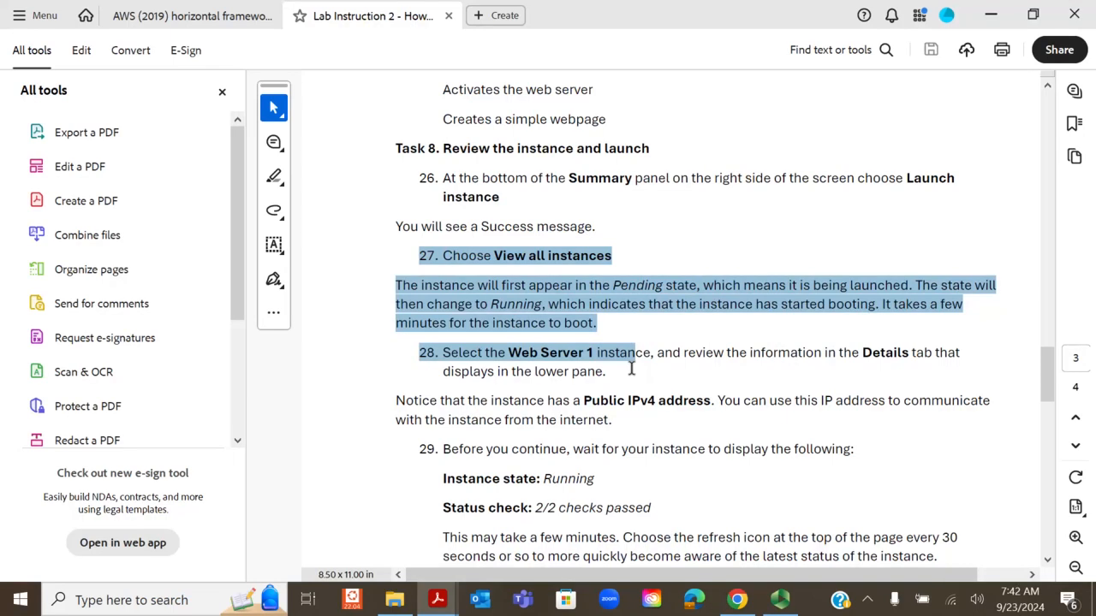
- Return to the AWS console in Chrome, expand the EC2 navigation and open the Instances list
{"action": "left_click", "coordinate": [993, 15]}
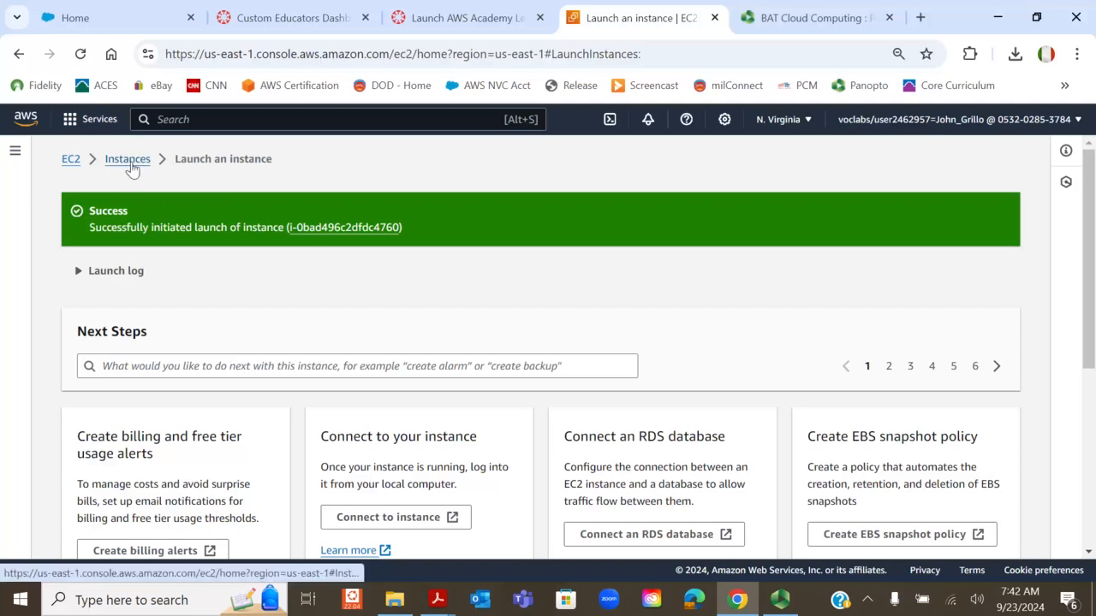
{"action": "left_click", "coordinate": [15, 156]}
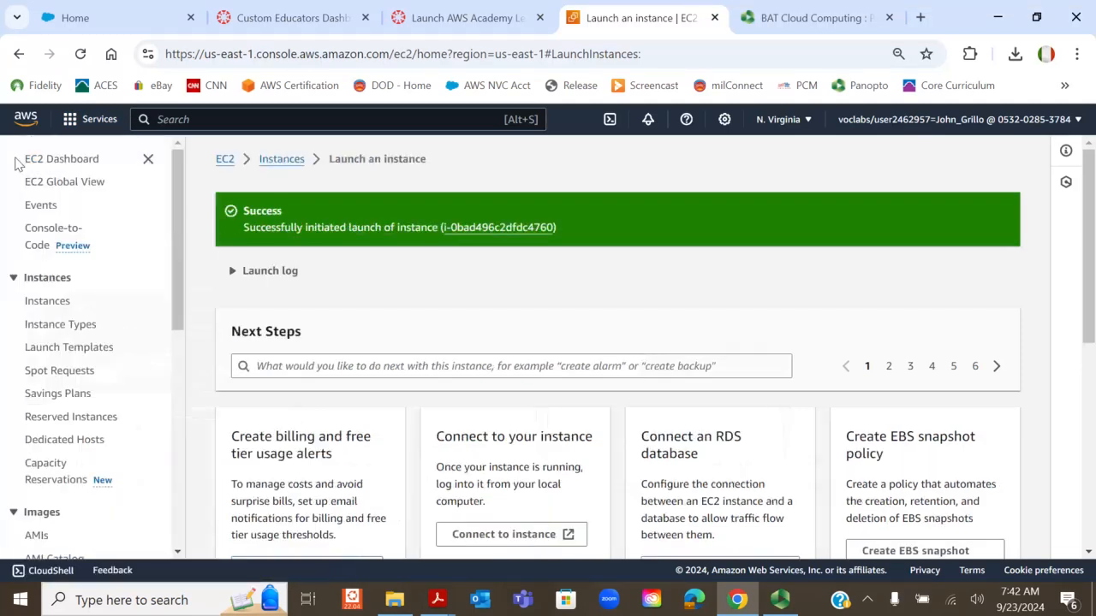
{"action": "left_click", "coordinate": [38, 305]}
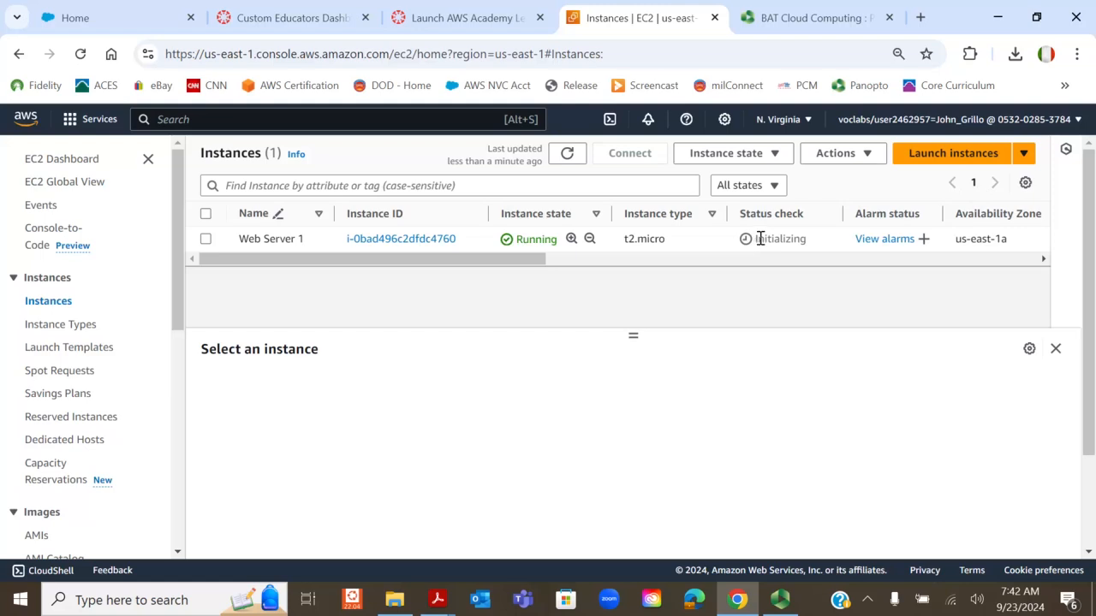
- Check the status check and instance state of Web Server 1, then clear its selection
{"action": "left_click_drag", "start_coordinate": [757, 238], "coordinate": [803, 264]}
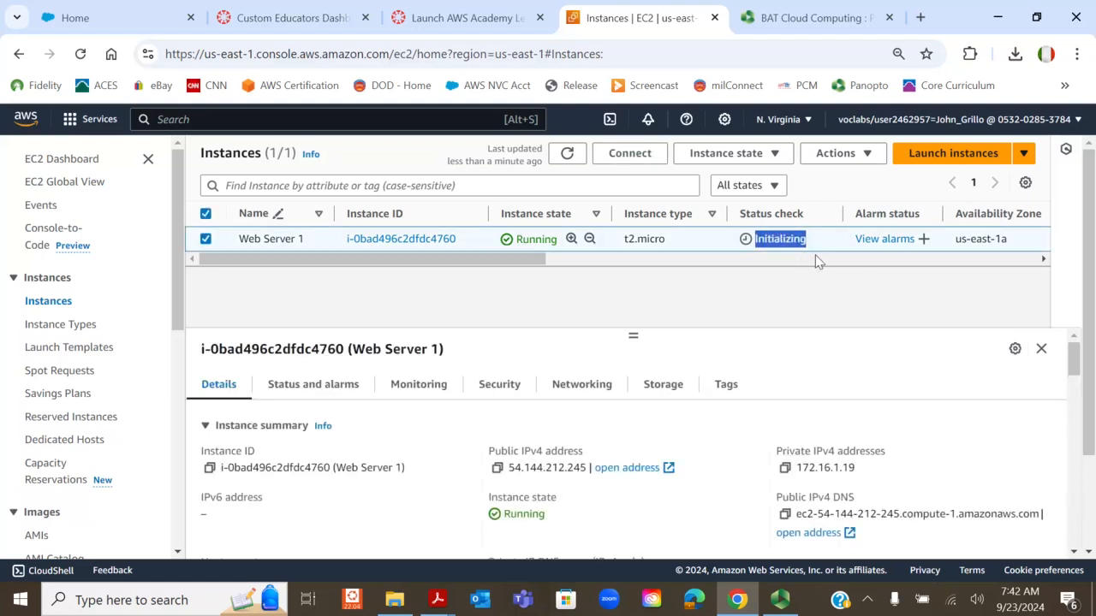
{"action": "double_click", "coordinate": [520, 240]}
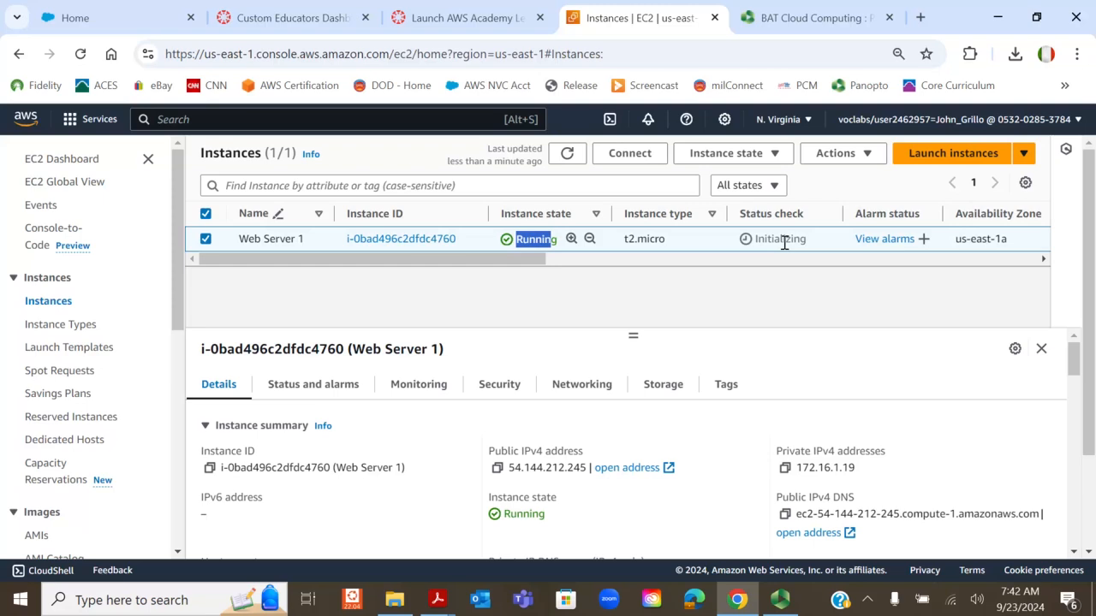
{"action": "scroll", "coordinate": [671, 354], "scroll_direction": "down", "scroll_amount": 3}
{"action": "scroll", "coordinate": [642, 497], "scroll_direction": "up", "scroll_amount": 3}
{"action": "left_click", "coordinate": [209, 244]}
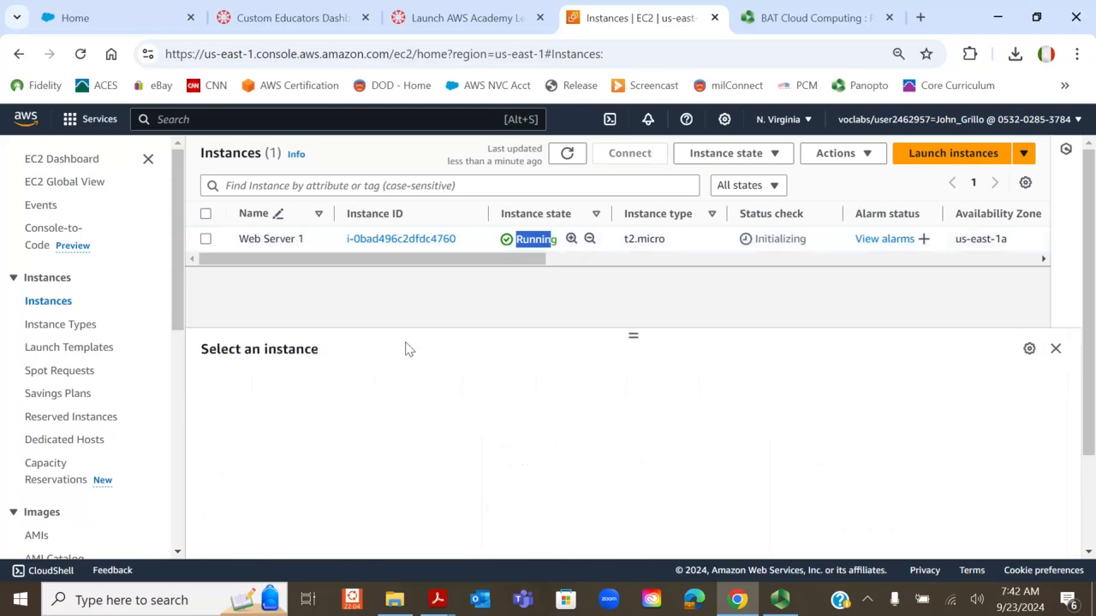
- Select the Web Server 1 instance and review its details, highlighting the public IPv4 address in the instance summary
{"action": "left_click", "coordinate": [208, 243]}
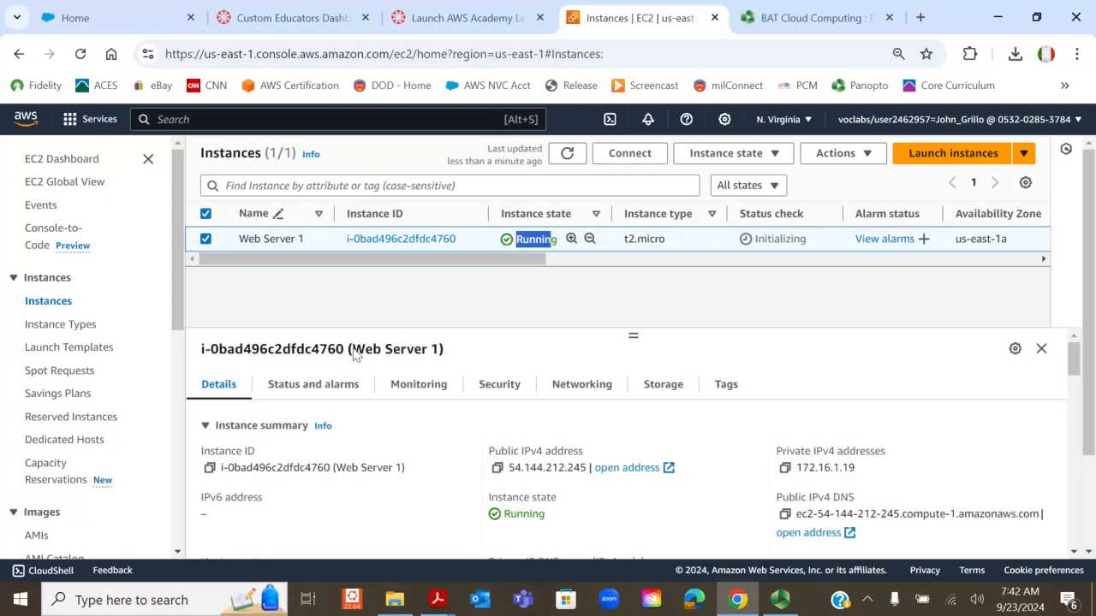
{"action": "left_click", "coordinate": [634, 331]}
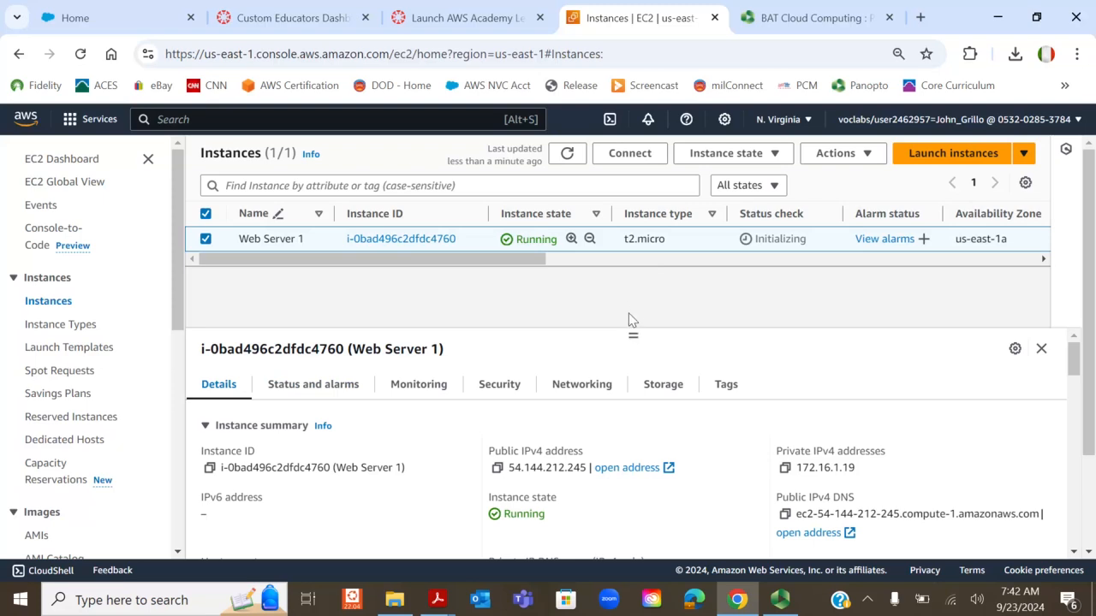
{"action": "scroll", "coordinate": [231, 458], "scroll_direction": "down", "scroll_amount": 2}
{"action": "scroll", "coordinate": [229, 463], "scroll_direction": "up", "scroll_amount": 1}
{"action": "left_click", "coordinate": [225, 390]}
{"action": "scroll", "coordinate": [460, 470], "scroll_direction": "down", "scroll_amount": 2}
{"action": "scroll", "coordinate": [499, 452], "scroll_direction": "up", "scroll_amount": 2}
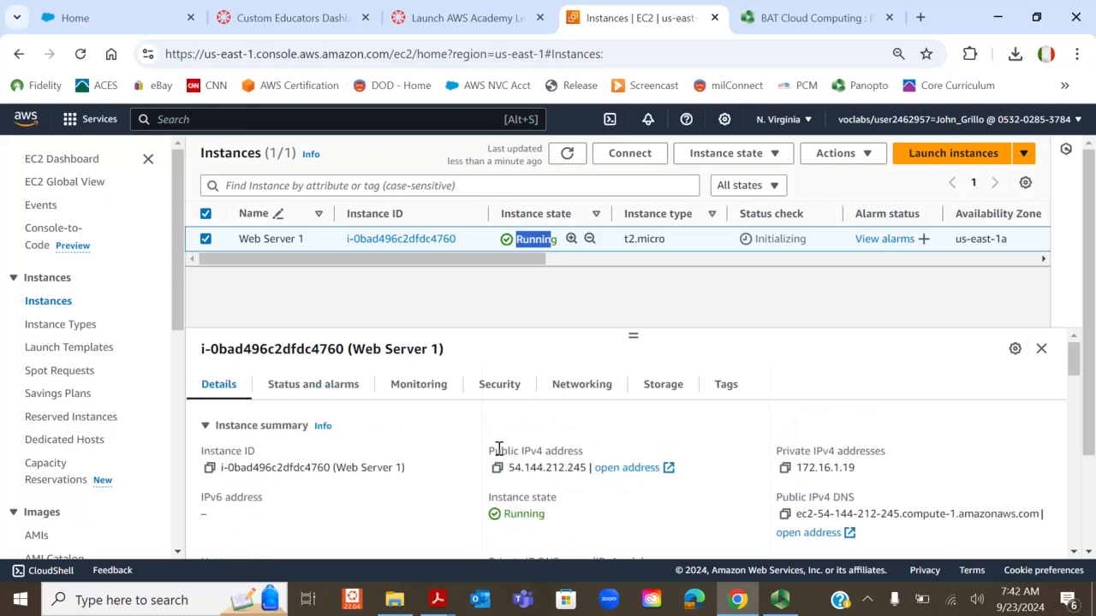
{"action": "left_click_drag", "start_coordinate": [509, 468], "coordinate": [587, 466]}
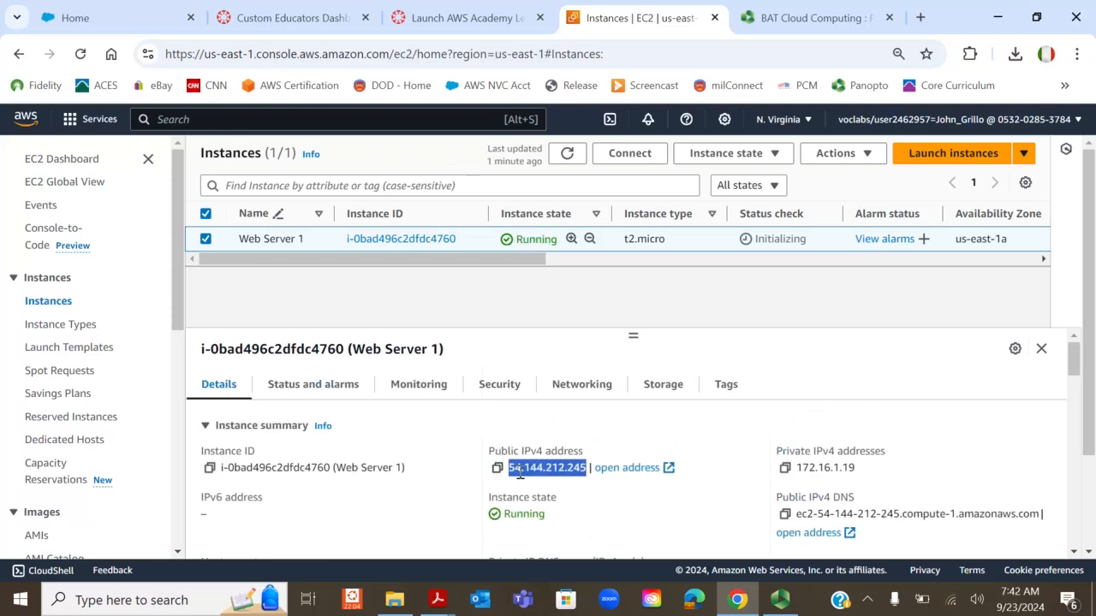
- Highlight Web Server 1's private IPv4 address and check it against the subnets in the AWS architecture diagram PDF in Acrobat
{"action": "left_click_drag", "start_coordinate": [795, 467], "coordinate": [860, 480]}
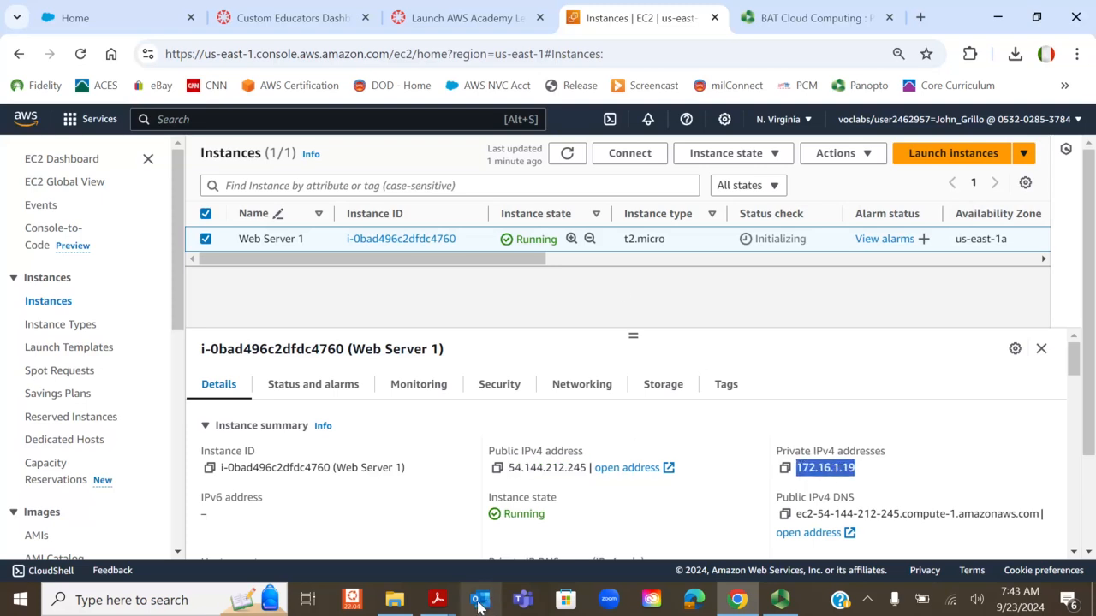
{"action": "mouse_move", "coordinate": [451, 609]}
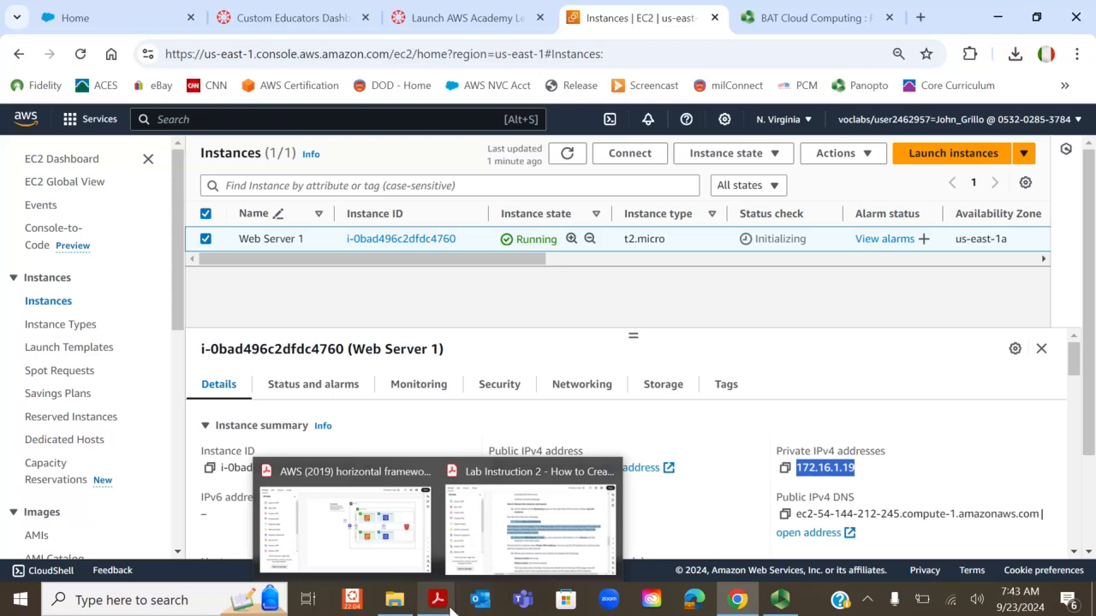
{"action": "left_click", "coordinate": [367, 531]}
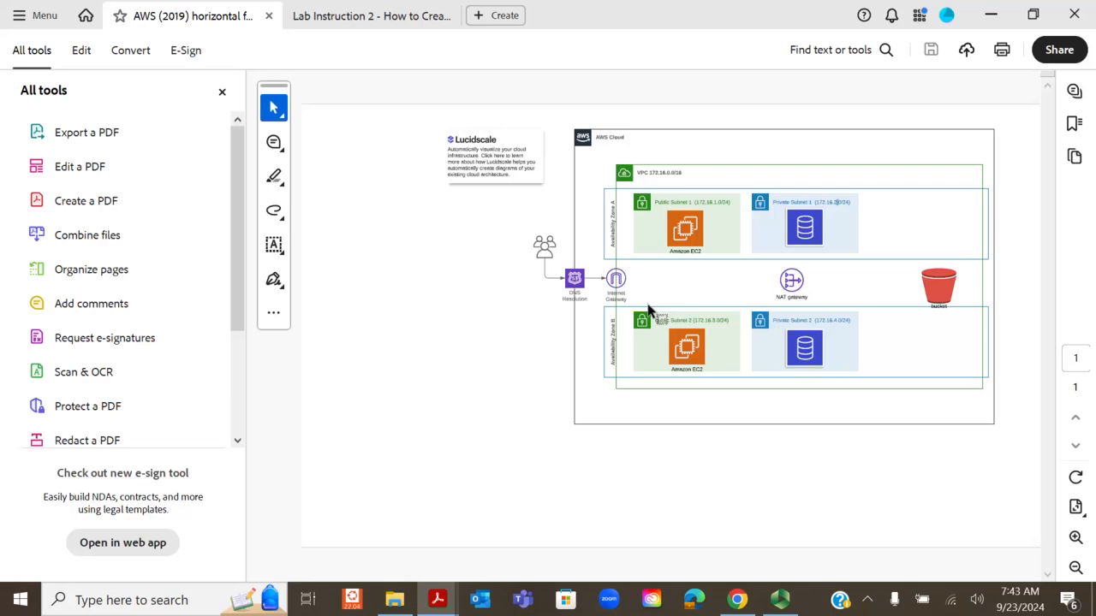
{"action": "left_click", "coordinate": [997, 18]}
- Review the rest of Web Server 1's instance summary in the AWS console, highlighting its public IPv4 DNS name
{"action": "scroll", "coordinate": [758, 381], "scroll_direction": "down", "scroll_amount": 1}
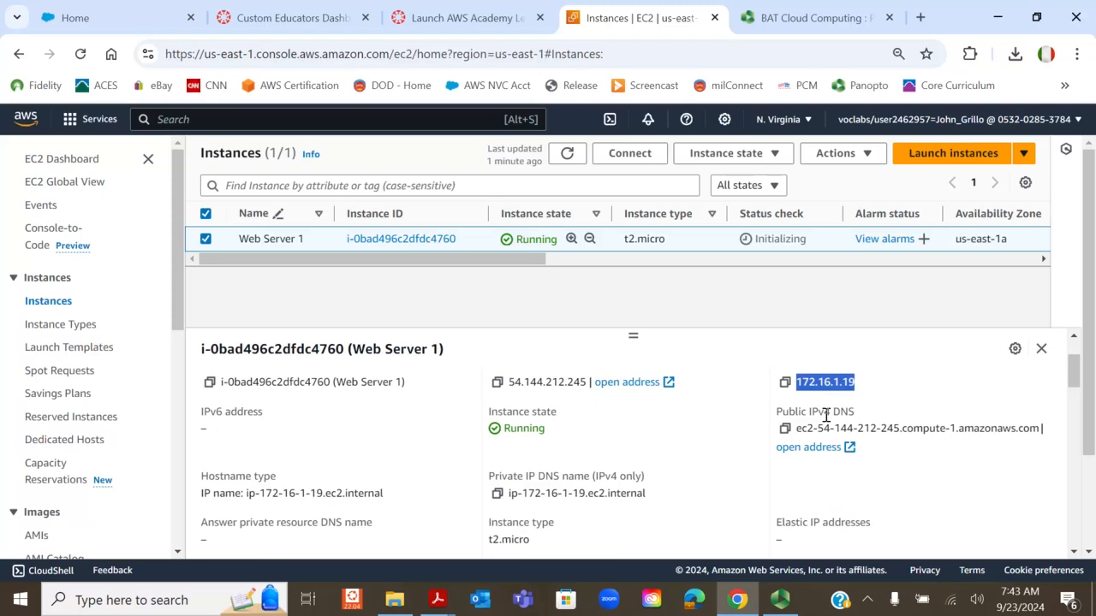
{"action": "left_click_drag", "start_coordinate": [797, 431], "coordinate": [1057, 437]}
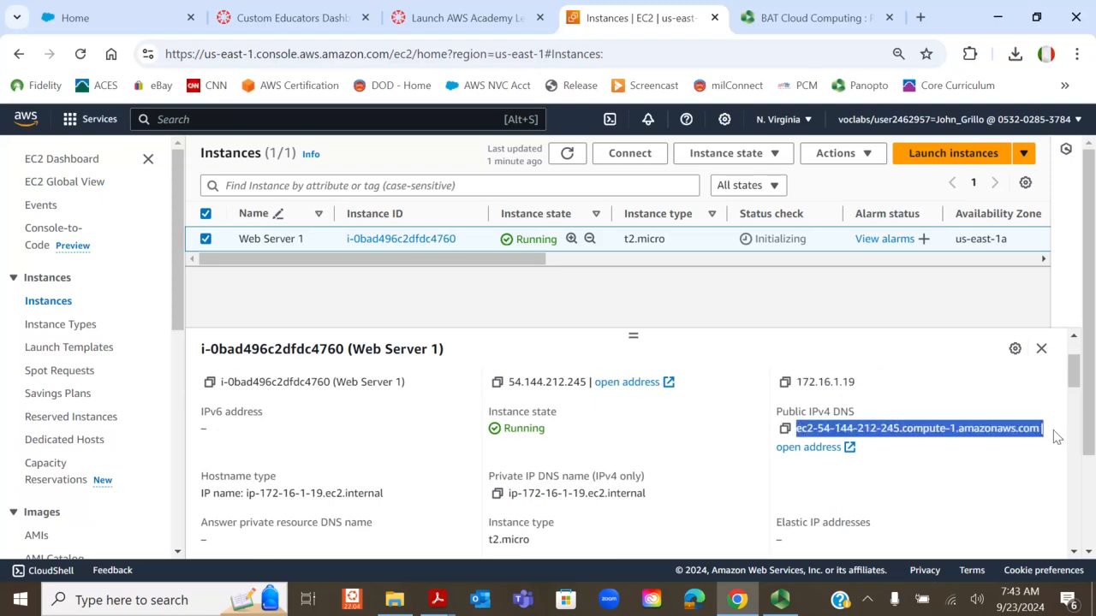
{"action": "left_click", "coordinate": [980, 430]}
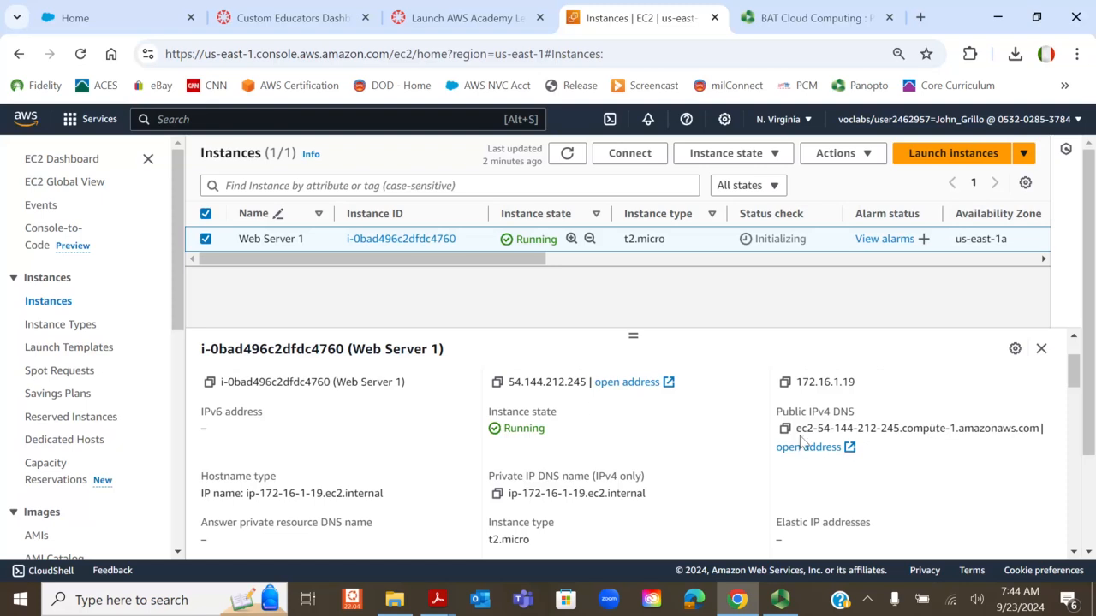
{"action": "left_click_drag", "start_coordinate": [796, 428], "coordinate": [1037, 434]}
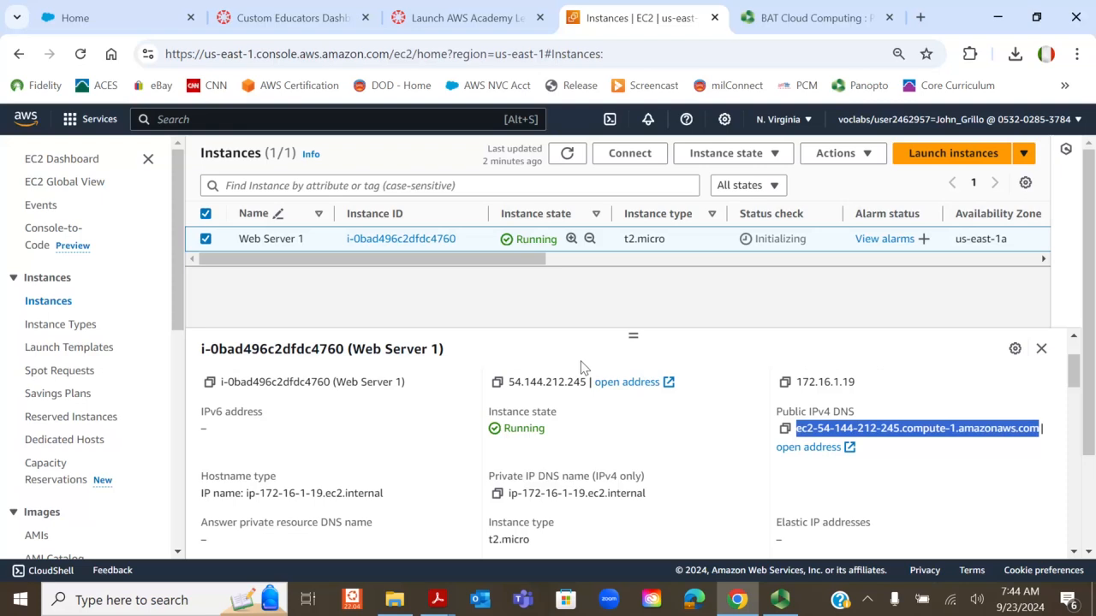
{"action": "scroll", "coordinate": [580, 367], "scroll_direction": "down", "scroll_amount": 2}
{"action": "scroll", "coordinate": [581, 377], "scroll_direction": "up", "scroll_amount": 2}
{"action": "scroll", "coordinate": [582, 383], "scroll_direction": "up", "scroll_amount": 2}
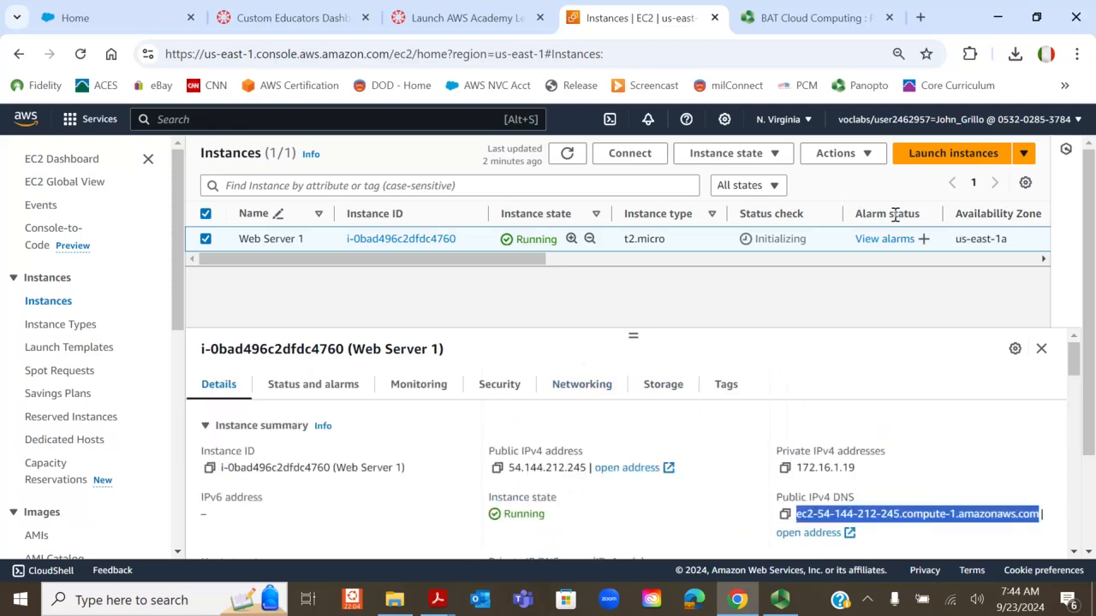
- Refresh the Instances list to update Web Server 1's status check and look over its details
{"action": "left_click", "coordinate": [562, 159]}
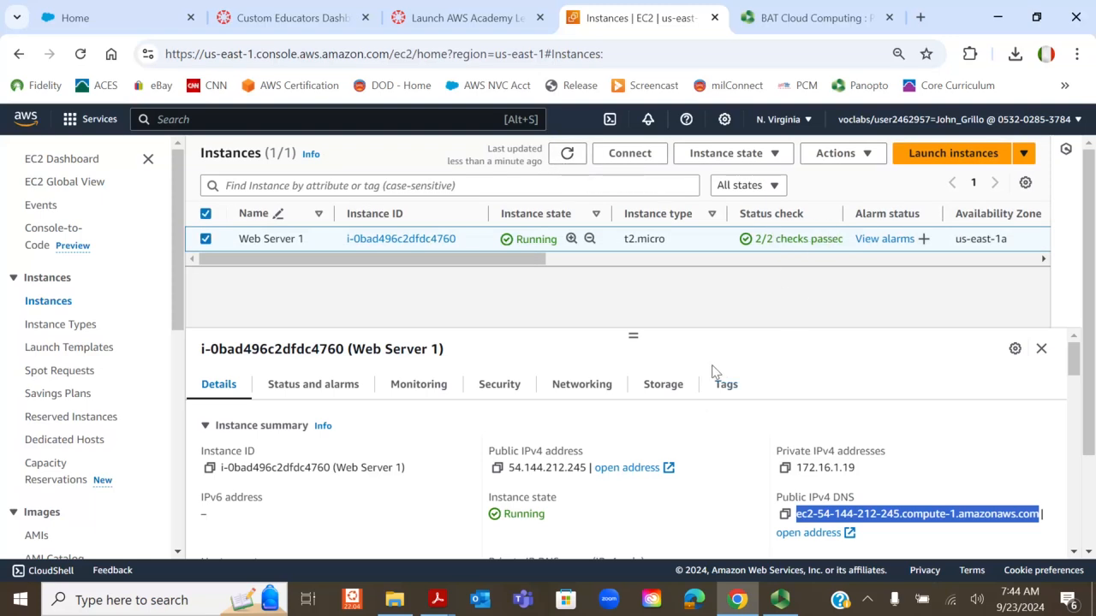
{"action": "scroll", "coordinate": [643, 427], "scroll_direction": "down", "scroll_amount": 2}
{"action": "scroll", "coordinate": [626, 499], "scroll_direction": "up", "scroll_amount": 2}
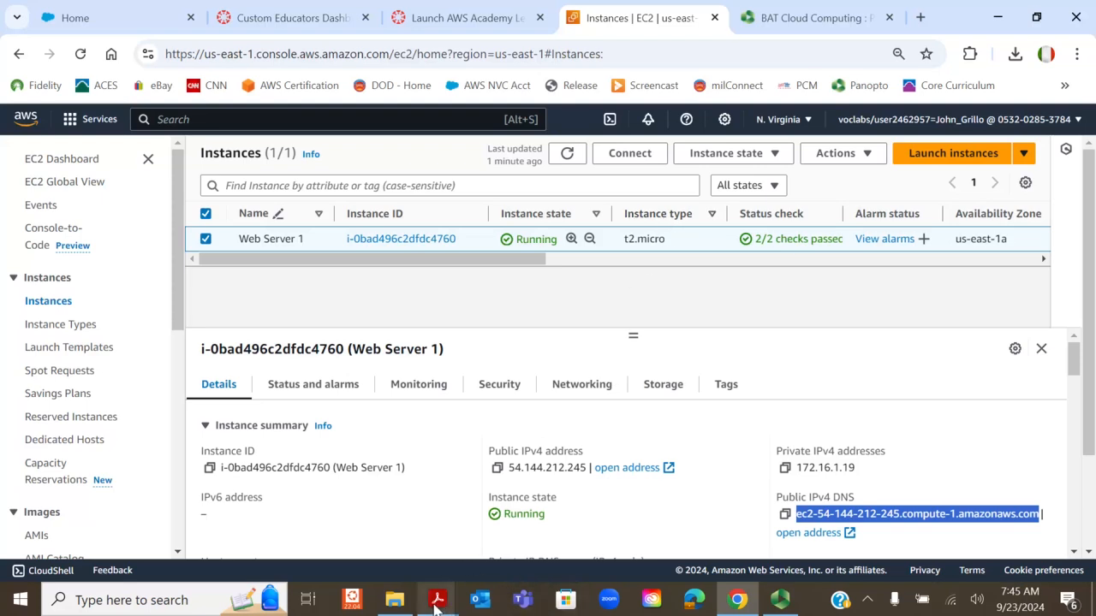
- Switch to the Lab Instruction 2 PDF in Acrobat and read steps 29 and 30, highlighting the status requirements and "Public IPv4 address"
{"action": "mouse_move", "coordinate": [436, 606]}
{"action": "left_click", "coordinate": [524, 548]}
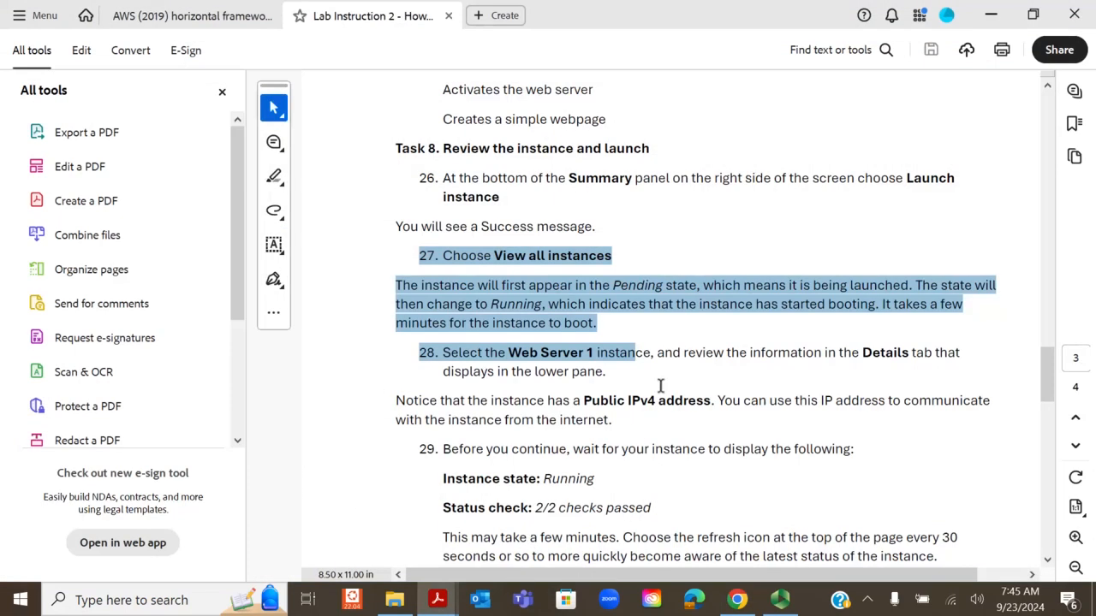
{"action": "scroll", "coordinate": [661, 377], "scroll_direction": "down", "scroll_amount": 1}
{"action": "mouse_move", "coordinate": [476, 345]}
{"action": "left_mouse_down"}
{"action": "mouse_move", "coordinate": [711, 347]}
{"action": "mouse_move", "coordinate": [699, 459]}
{"action": "mouse_move", "coordinate": [707, 511]}
{"action": "left_mouse_up"}
{"action": "scroll", "coordinate": [606, 432], "scroll_direction": "down", "scroll_amount": 4}
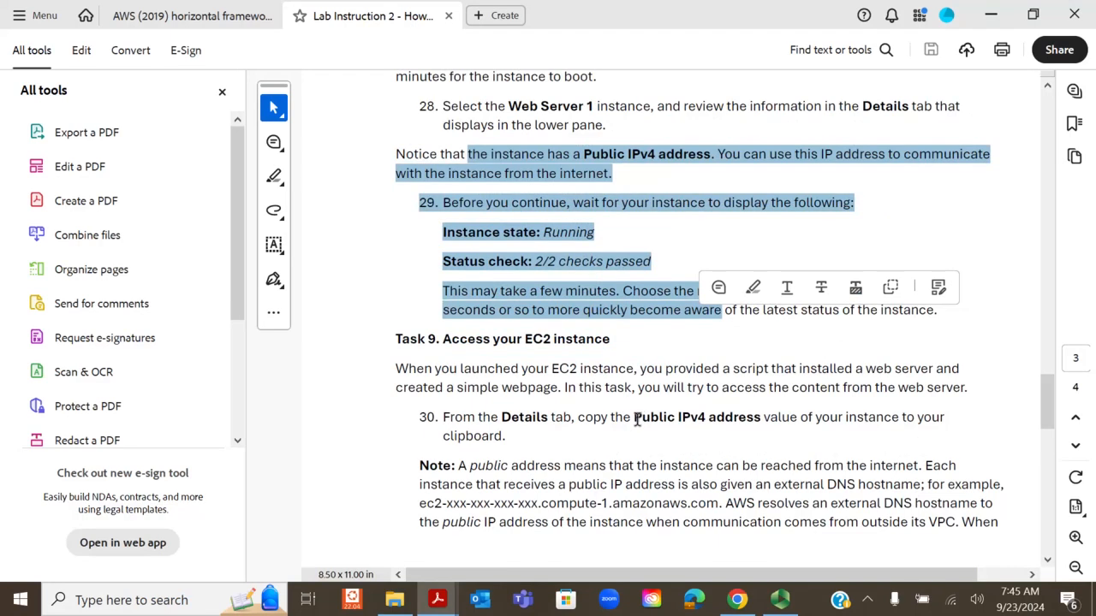
{"action": "left_click_drag", "start_coordinate": [636, 419], "coordinate": [757, 423]}
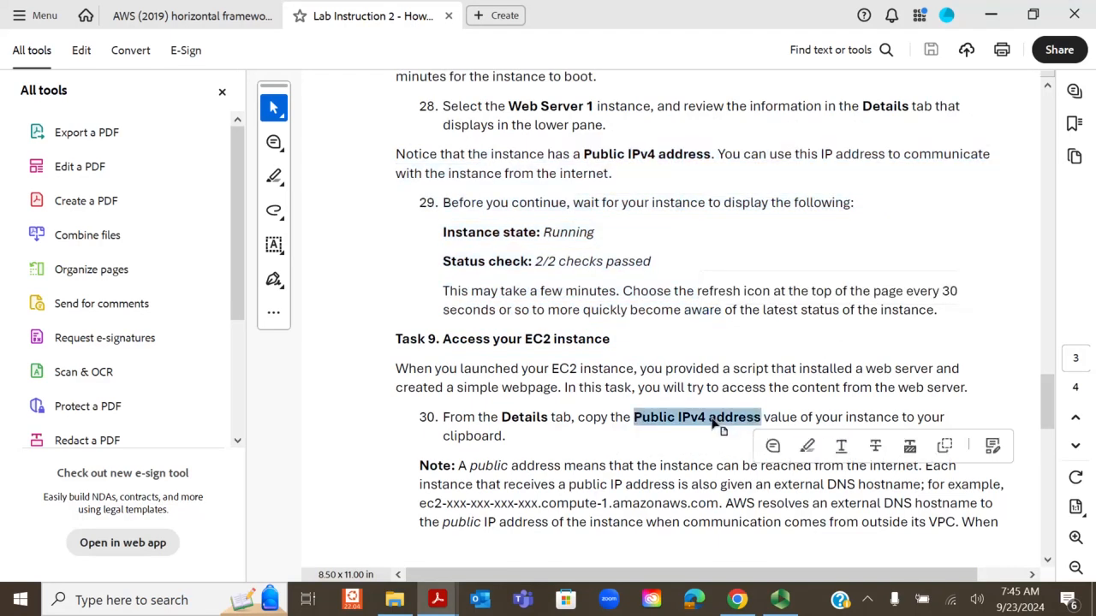
- Switch to Chrome, copy Web Server 1's public IPv4 address and load it in a new browser tab
{"action": "left_click", "coordinate": [736, 599]}
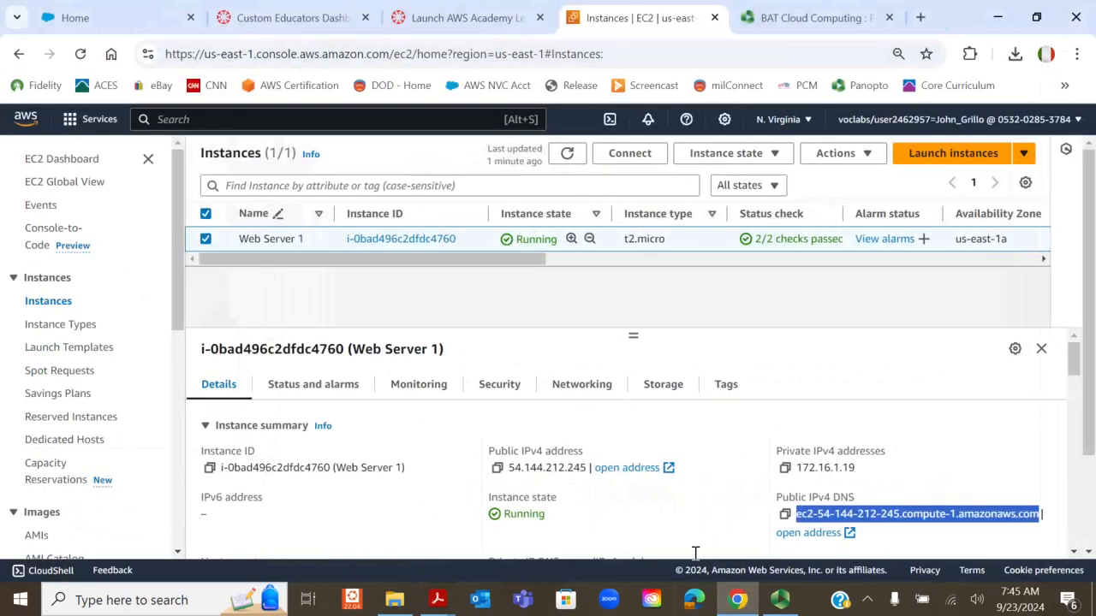
{"action": "left_click", "coordinate": [497, 468]}
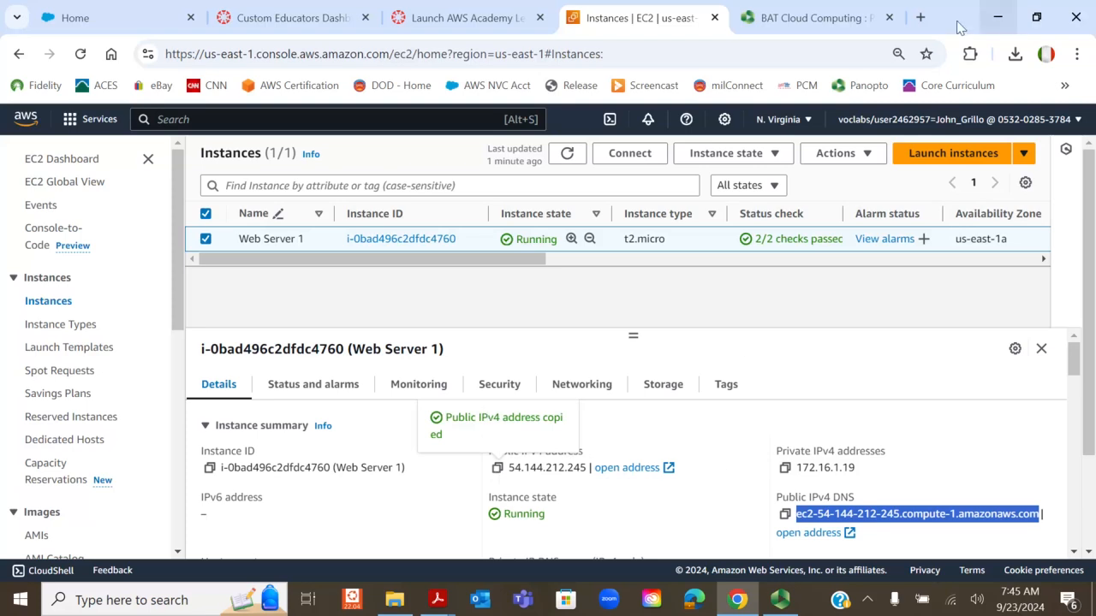
{"action": "left_click", "coordinate": [921, 17]}
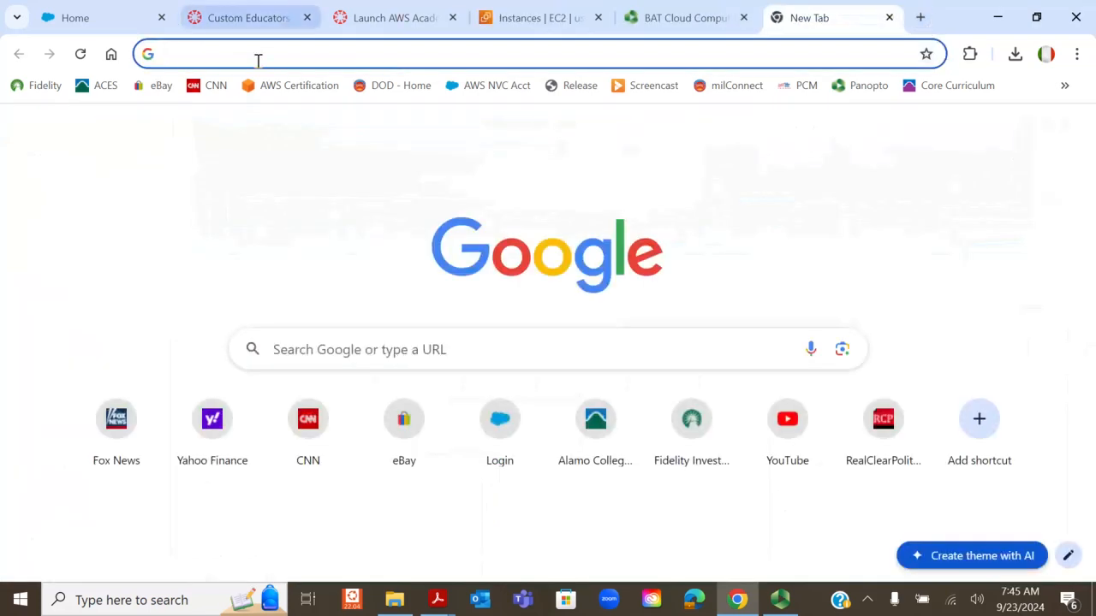
{"action": "right_click", "coordinate": [261, 56]}
{"action": "left_click", "coordinate": [242, 51]}
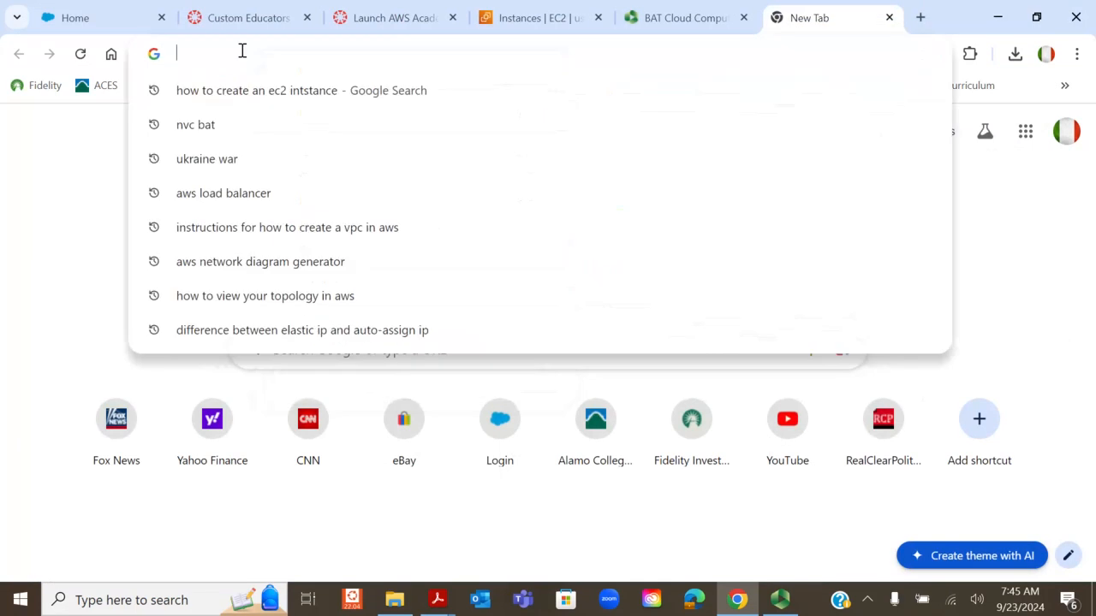
{"action": "right_click", "coordinate": [243, 51]}
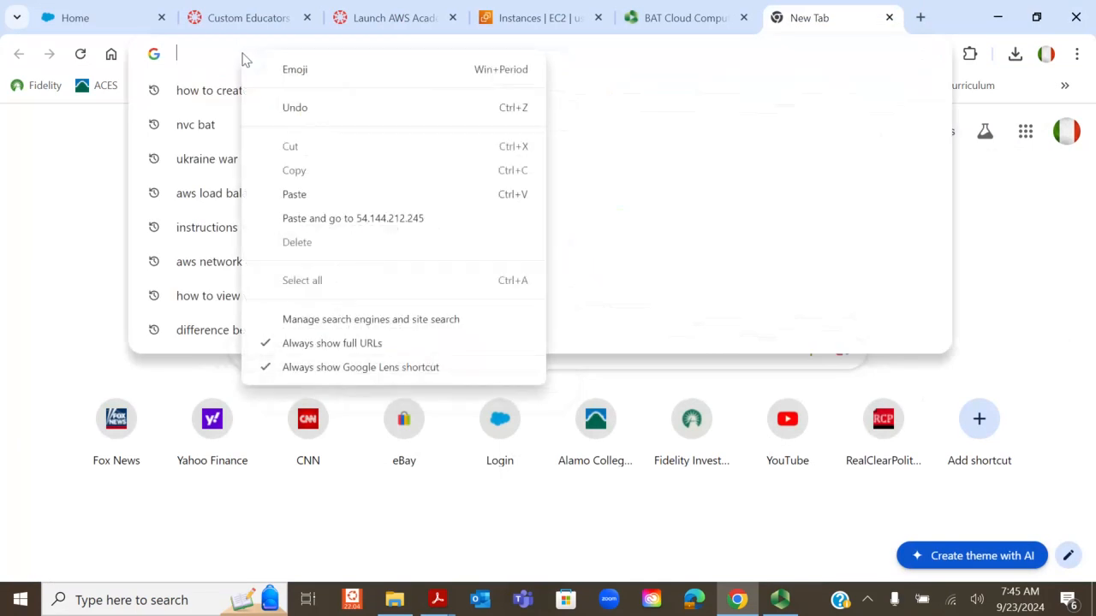
{"action": "left_click", "coordinate": [314, 224]}
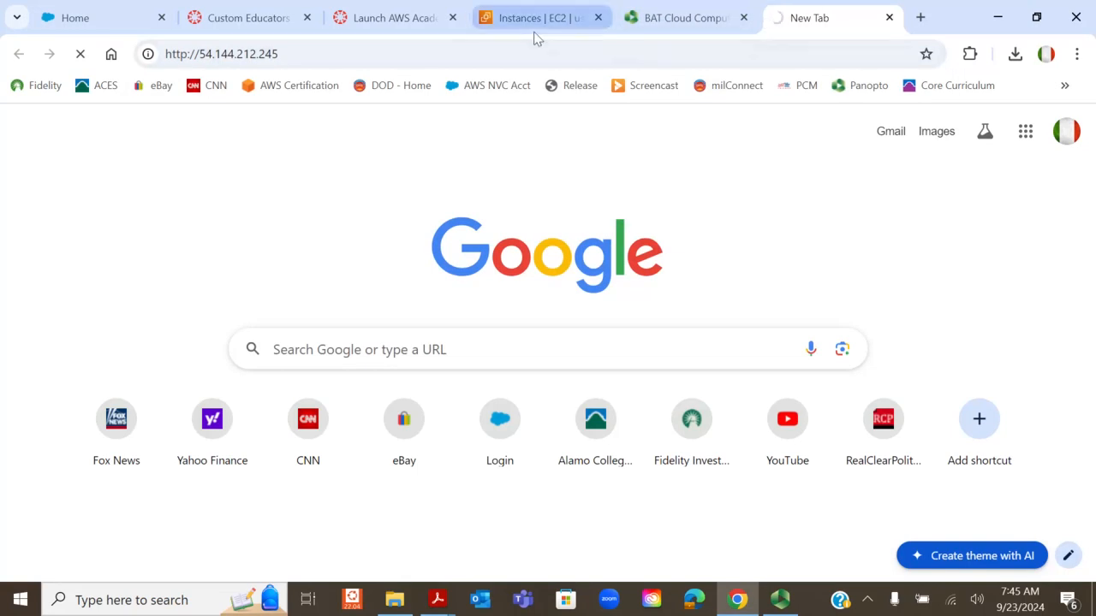
- Switch to the Lab Instruction 2 PDF in Acrobat and read steps 31 to 37, highlighting "does not load" in step 32
{"action": "mouse_move", "coordinate": [445, 602]}
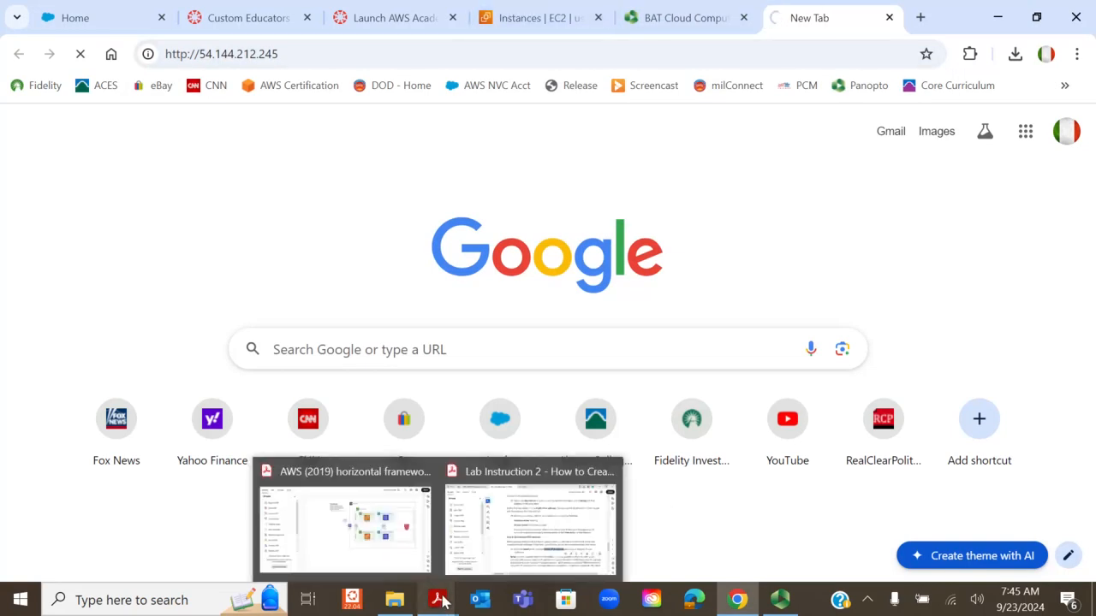
{"action": "left_click", "coordinate": [514, 556]}
{"action": "scroll", "coordinate": [770, 315], "scroll_direction": "down", "scroll_amount": 5}
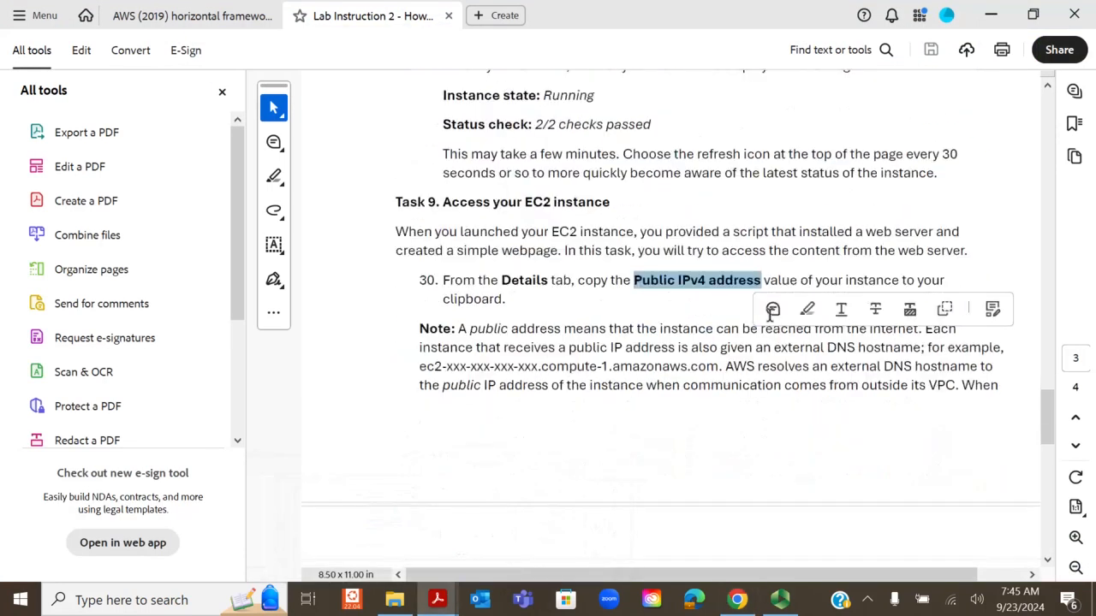
{"action": "scroll", "coordinate": [770, 315], "scroll_direction": "down", "scroll_amount": 3}
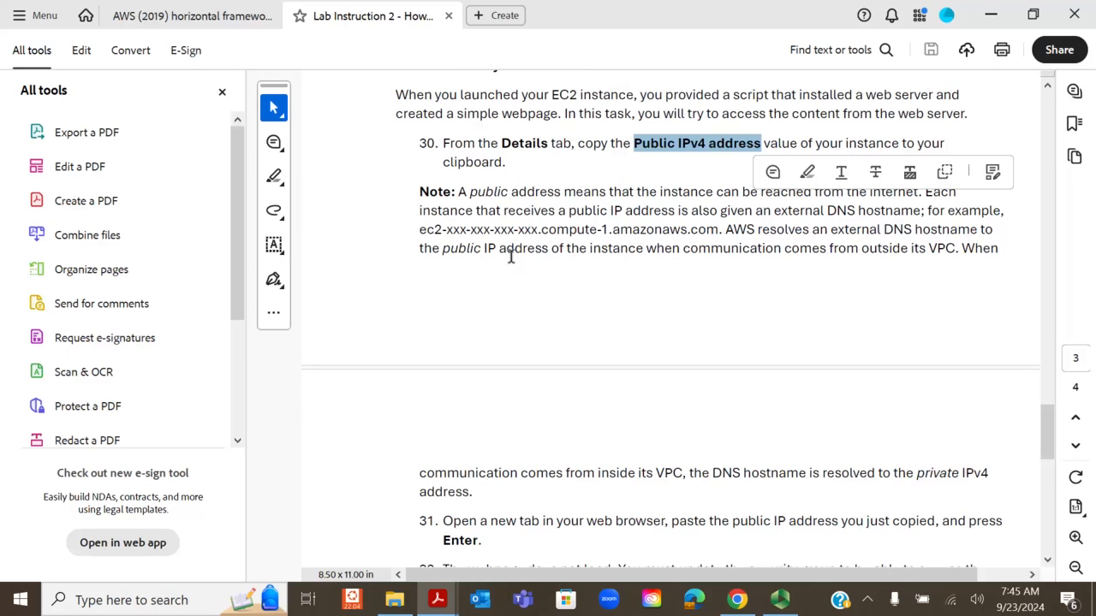
{"action": "scroll", "coordinate": [511, 256], "scroll_direction": "down", "scroll_amount": 8}
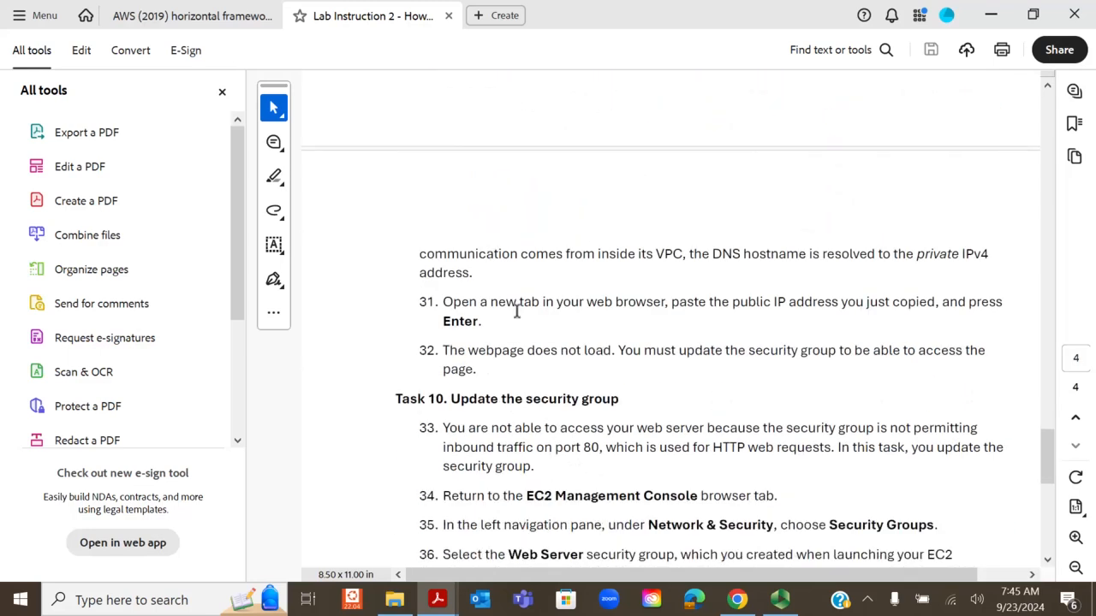
{"action": "left_click_drag", "start_coordinate": [526, 350], "coordinate": [614, 357]}
{"action": "scroll", "coordinate": [511, 354], "scroll_direction": "down", "scroll_amount": 2}
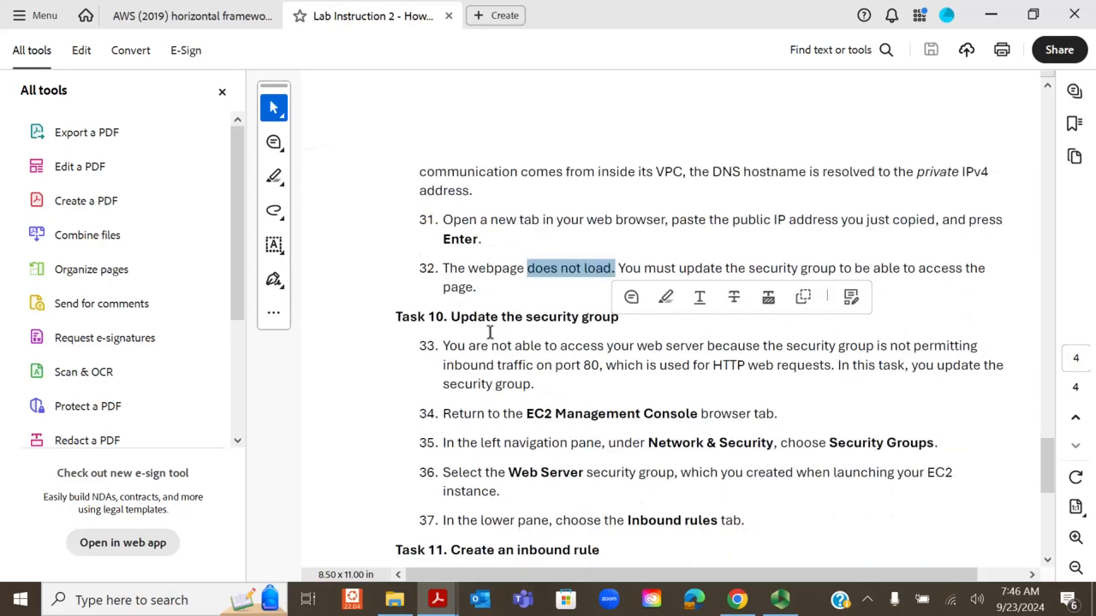
{"action": "scroll", "coordinate": [464, 318], "scroll_direction": "down", "scroll_amount": 1}
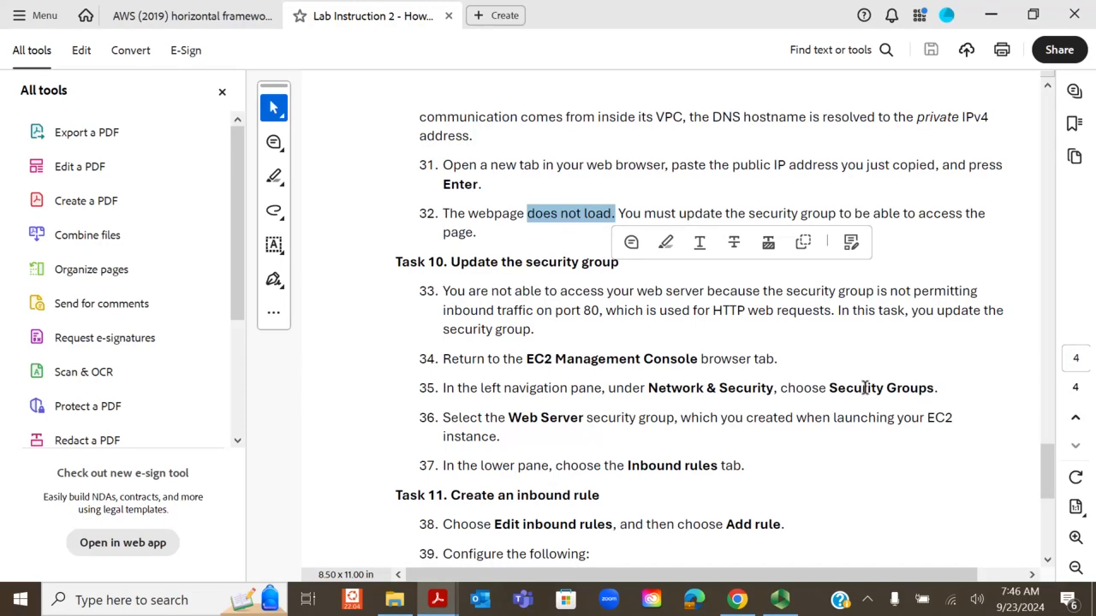
- Return to the EC2 console in Chrome, open the Security Groups list and select Web Server Security Group
{"action": "left_click", "coordinate": [737, 599]}
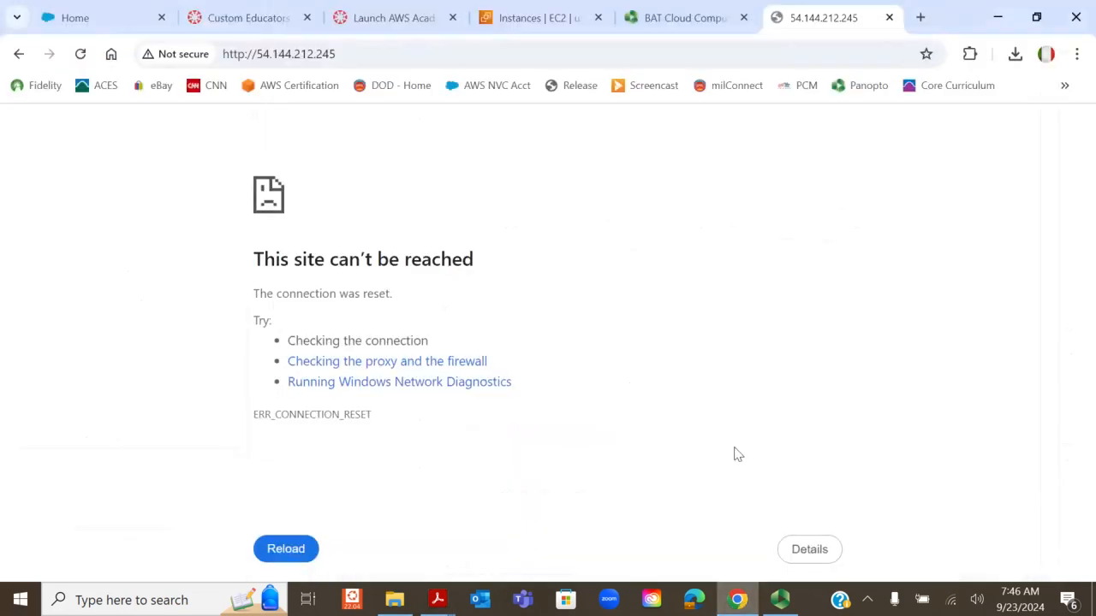
{"action": "left_click", "coordinate": [552, 19]}
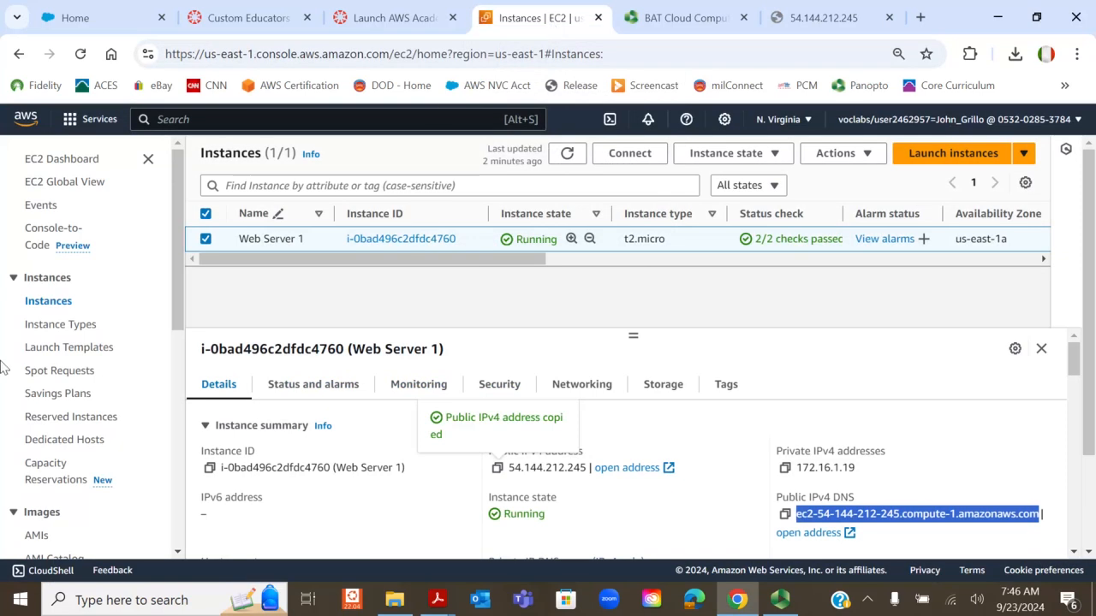
{"action": "scroll", "coordinate": [54, 373], "scroll_direction": "down", "scroll_amount": 3}
{"action": "scroll", "coordinate": [57, 377], "scroll_direction": "down", "scroll_amount": 4}
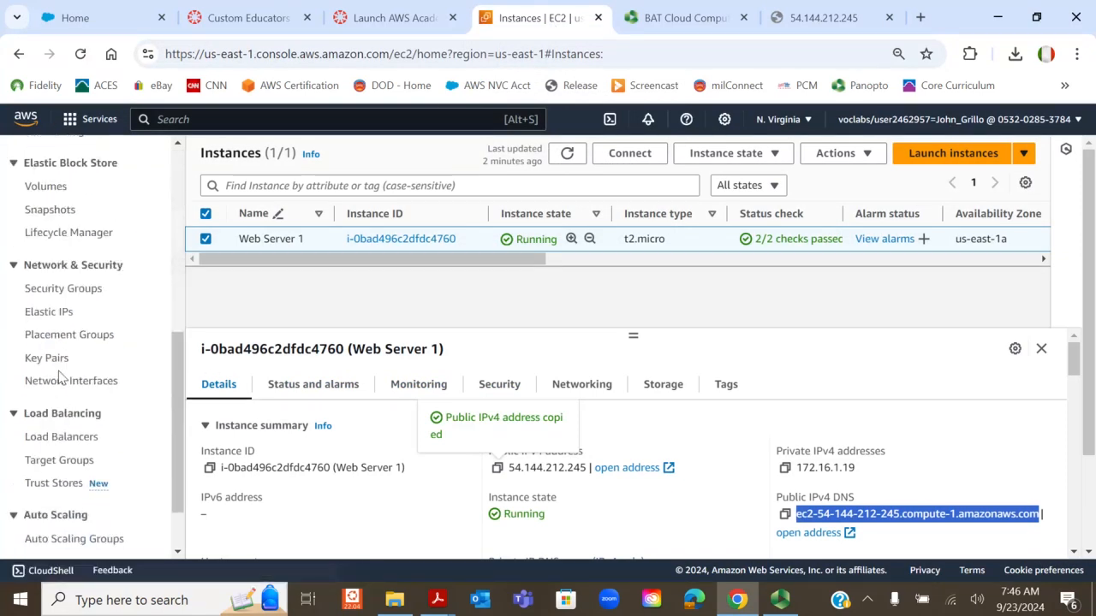
{"action": "scroll", "coordinate": [64, 363], "scroll_direction": "up", "scroll_amount": 3}
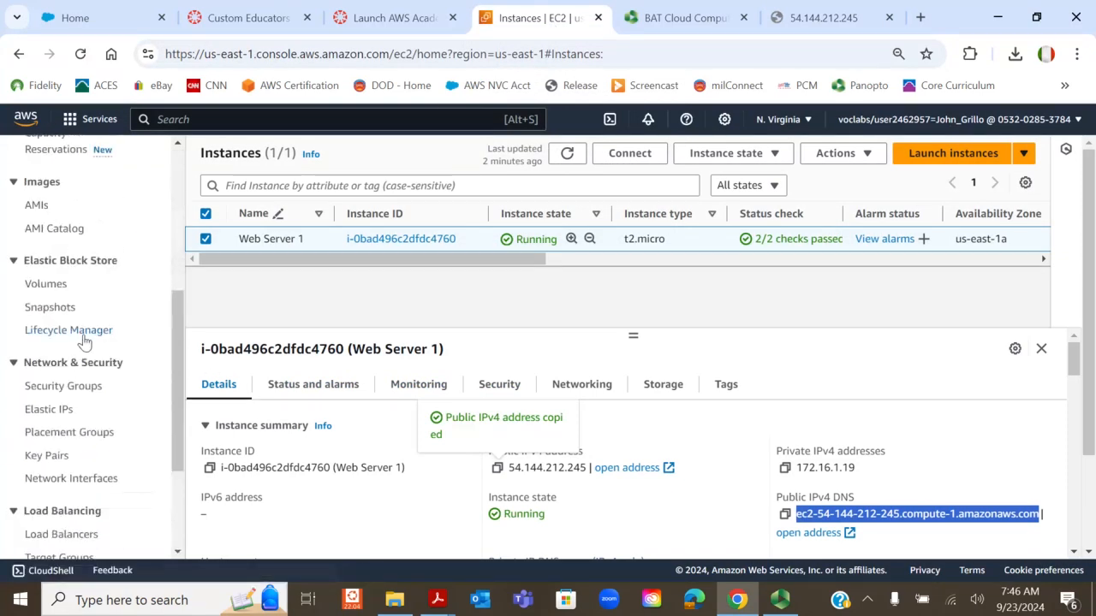
{"action": "left_click", "coordinate": [63, 392]}
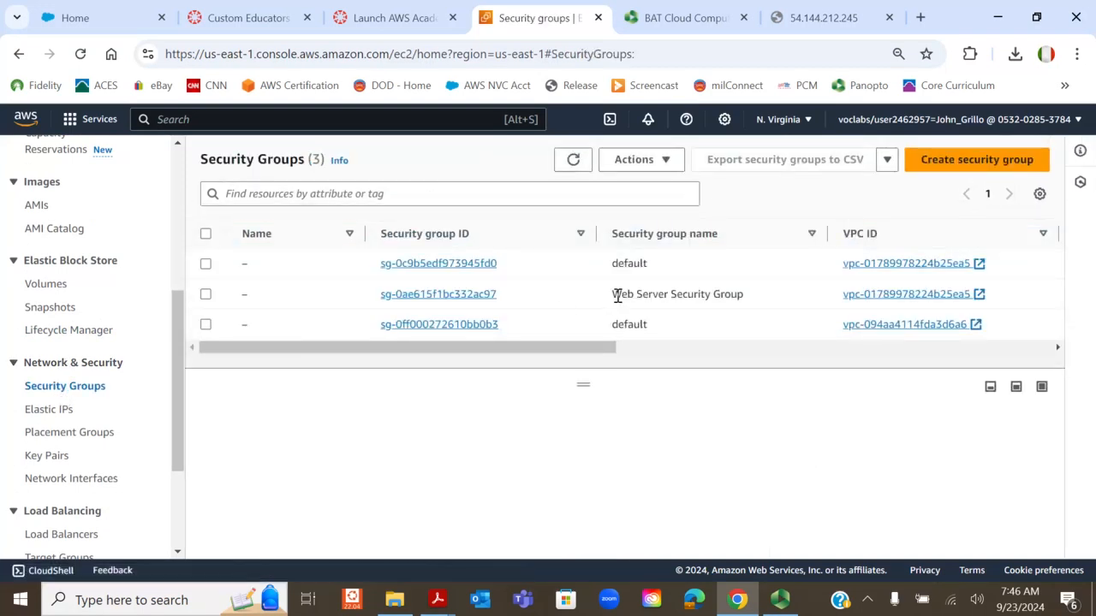
{"action": "left_click_drag", "start_coordinate": [614, 293], "coordinate": [748, 293]}
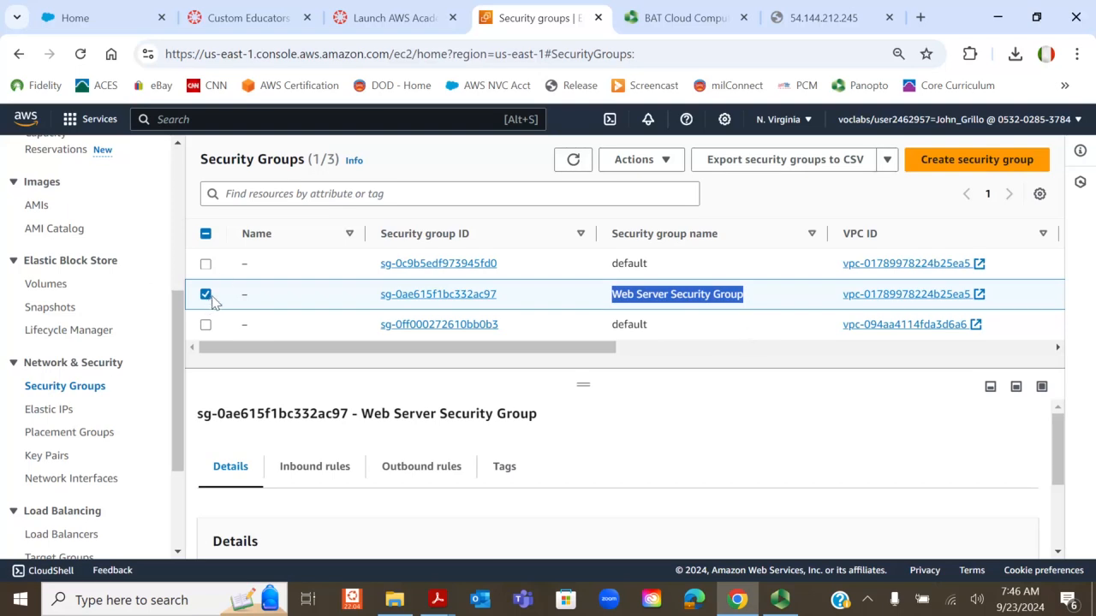
{"action": "scroll", "coordinate": [442, 489], "scroll_direction": "down", "scroll_amount": 3}
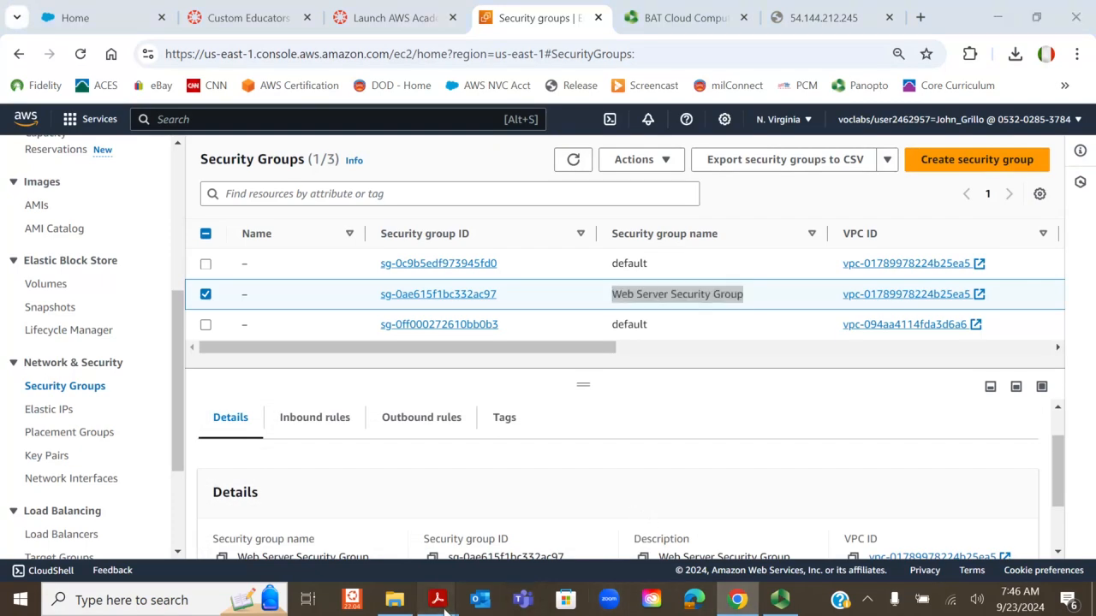
- Switch to the Lab Instruction 2 PDF in Acrobat and read Task 11, highlighting the steps for creating an inbound rule
{"action": "mouse_move", "coordinate": [443, 609]}
{"action": "left_click", "coordinate": [526, 561]}
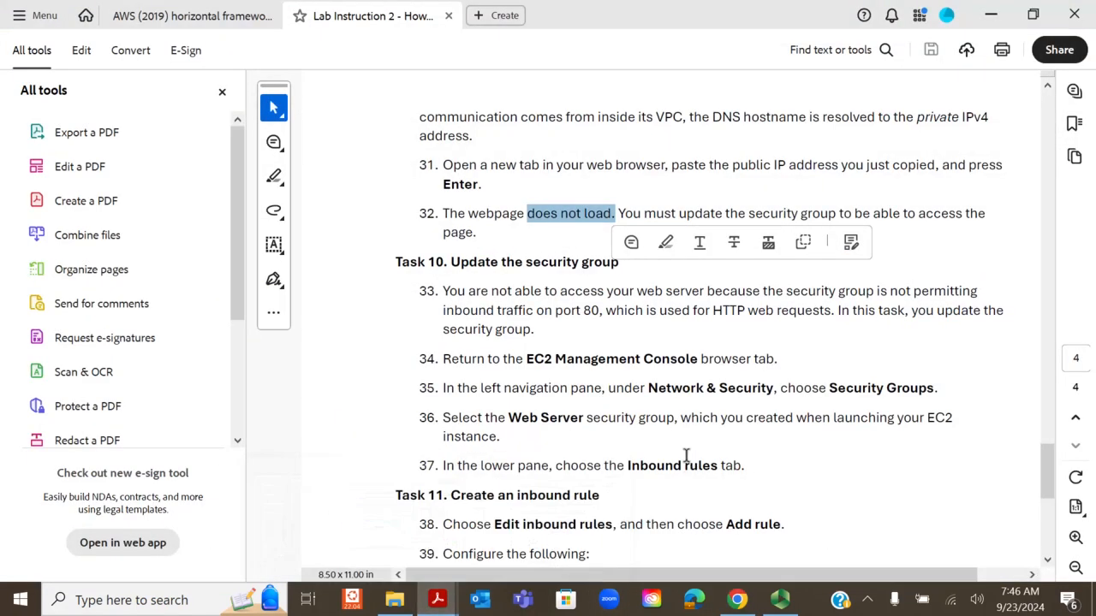
{"action": "scroll", "coordinate": [686, 454], "scroll_direction": "down", "scroll_amount": 1}
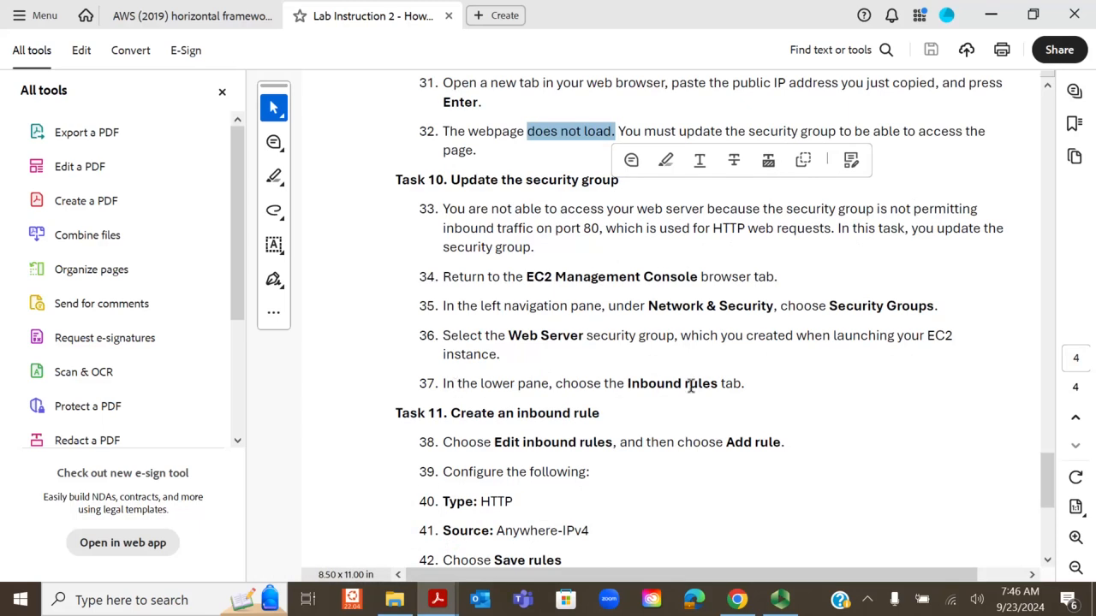
{"action": "mouse_move", "coordinate": [450, 412]}
{"action": "left_mouse_down"}
{"action": "mouse_move", "coordinate": [616, 415]}
{"action": "mouse_move", "coordinate": [782, 437]}
{"action": "mouse_move", "coordinate": [753, 526]}
{"action": "left_mouse_up"}
{"action": "scroll", "coordinate": [562, 483], "scroll_direction": "down", "scroll_amount": 2}
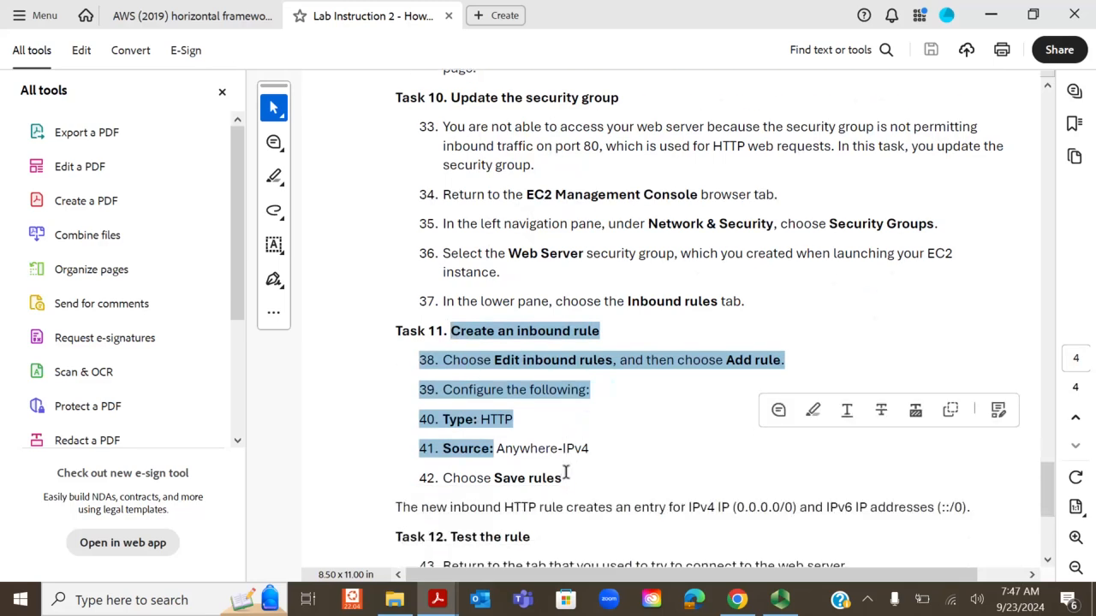
- Highlight Anywhere-IPv4 in step 41 of the PDF, return to Chrome and display the inbound rules of Web Server Security Group
{"action": "left_click_drag", "start_coordinate": [495, 447], "coordinate": [597, 447]}
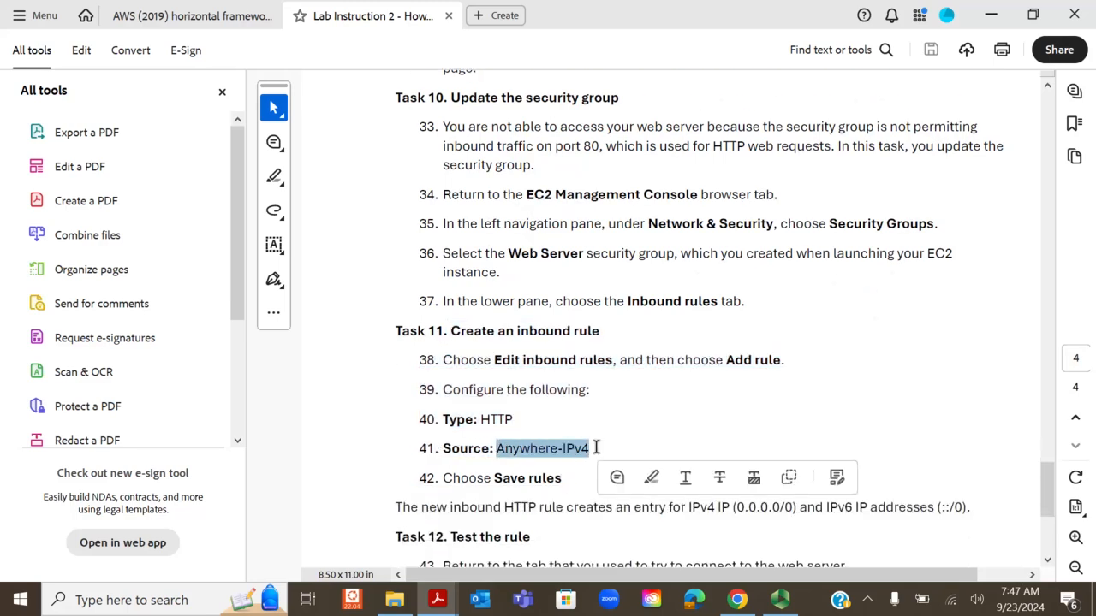
{"action": "left_click", "coordinate": [993, 17]}
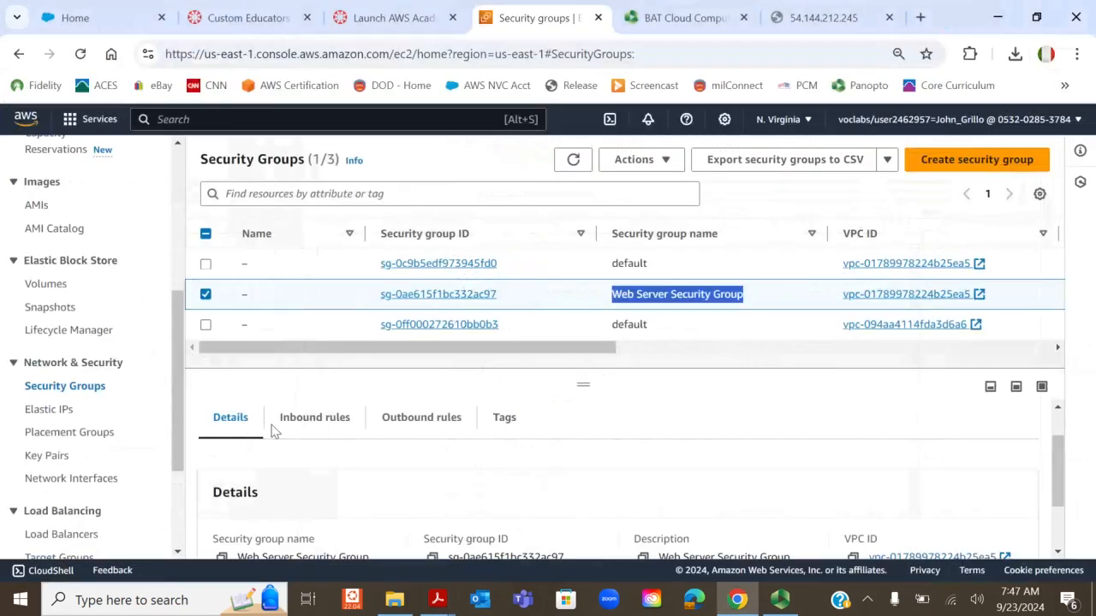
{"action": "scroll", "coordinate": [275, 440], "scroll_direction": "down", "scroll_amount": 2}
{"action": "scroll", "coordinate": [275, 440], "scroll_direction": "up", "scroll_amount": 2}
{"action": "left_click", "coordinate": [303, 467]}
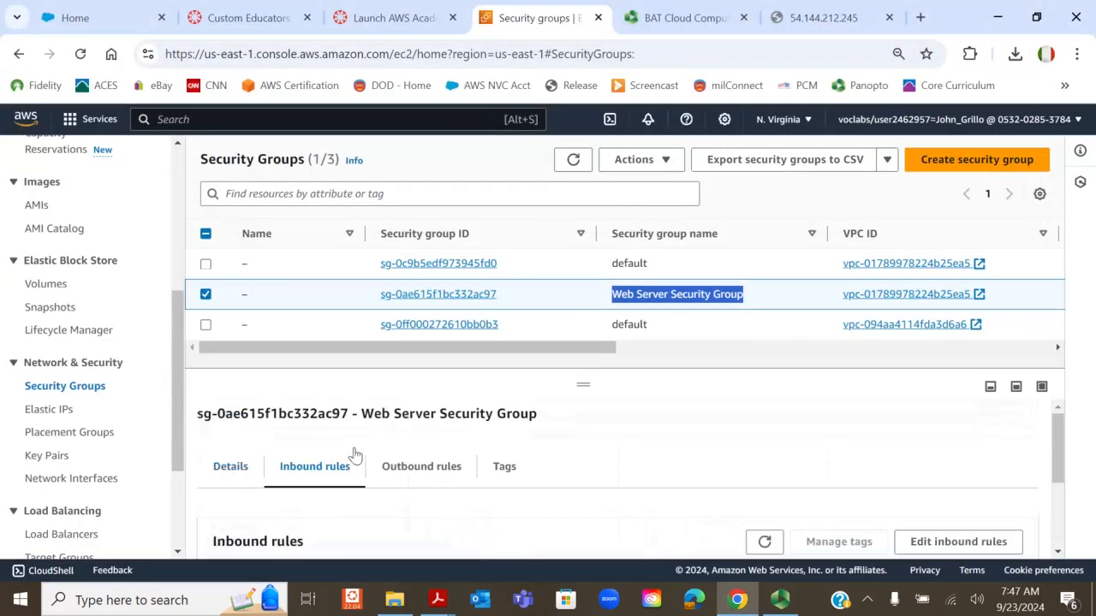
{"action": "scroll", "coordinate": [448, 420], "scroll_direction": "down", "scroll_amount": 1}
{"action": "scroll", "coordinate": [447, 421], "scroll_direction": "down", "scroll_amount": 1}
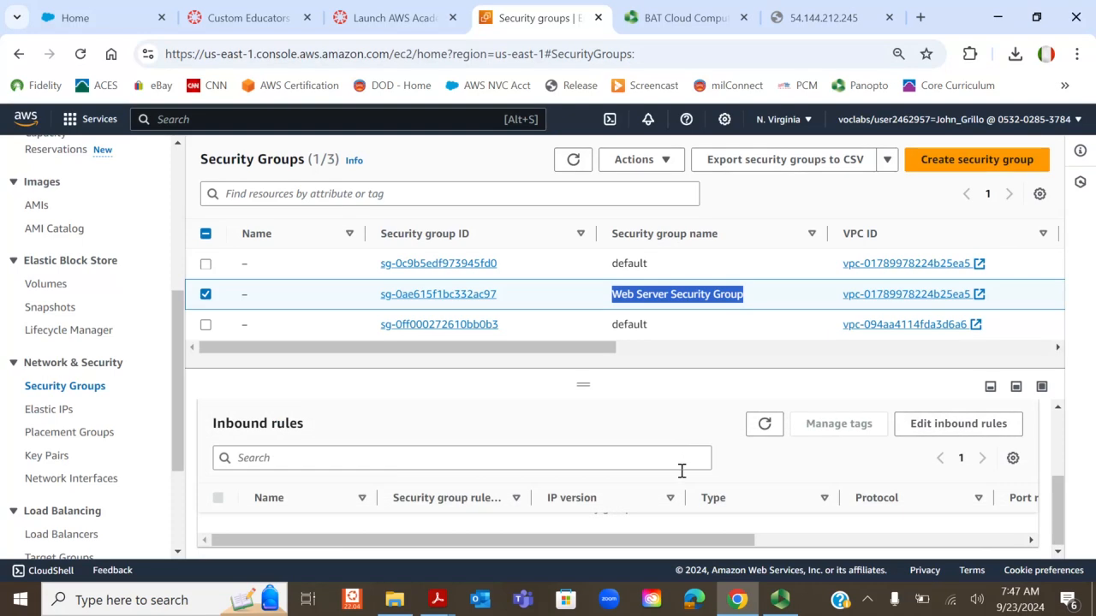
{"action": "scroll", "coordinate": [539, 526], "scroll_direction": "up", "scroll_amount": 2}
{"action": "scroll", "coordinate": [560, 496], "scroll_direction": "down", "scroll_amount": 2}
{"action": "left_click_drag", "start_coordinate": [586, 389], "coordinate": [587, 343]}
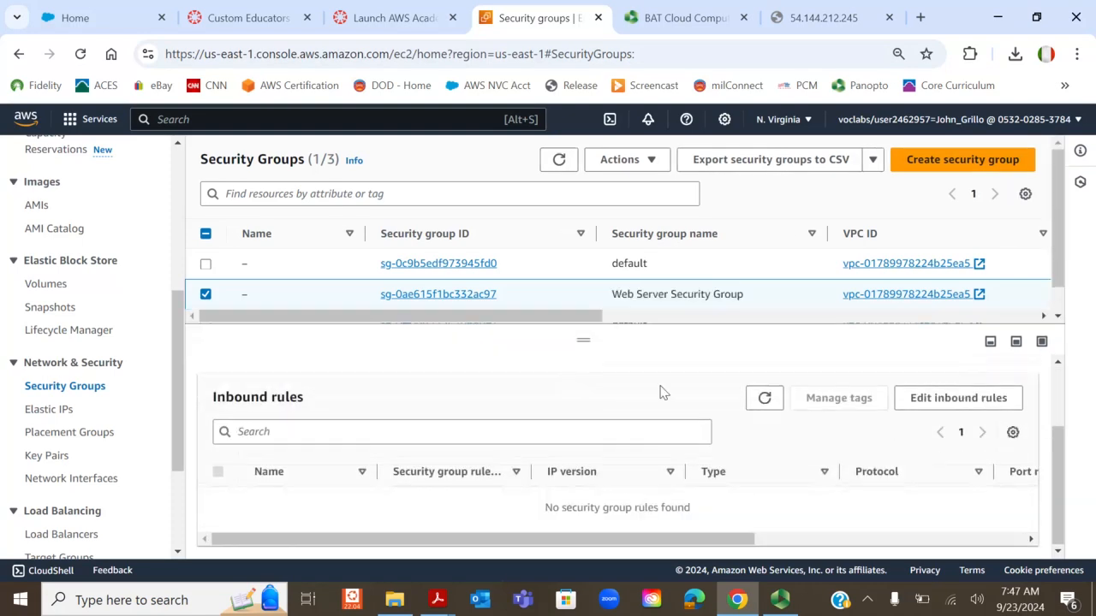
- Start editing the security group's inbound rules and add a rule with type HTTP
{"action": "left_click", "coordinate": [916, 398]}
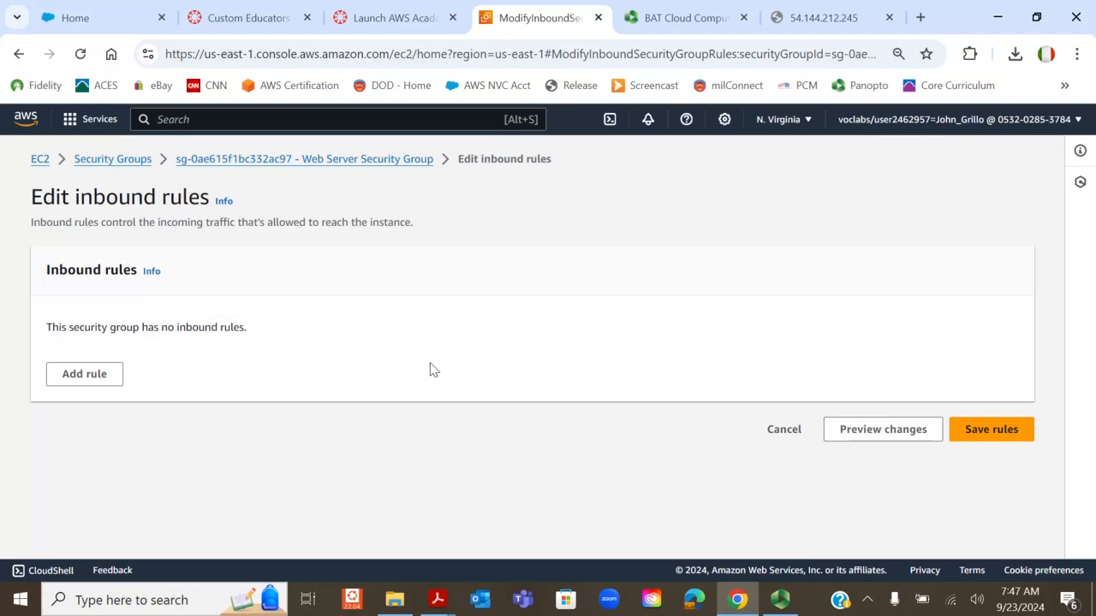
{"action": "left_click", "coordinate": [60, 379]}
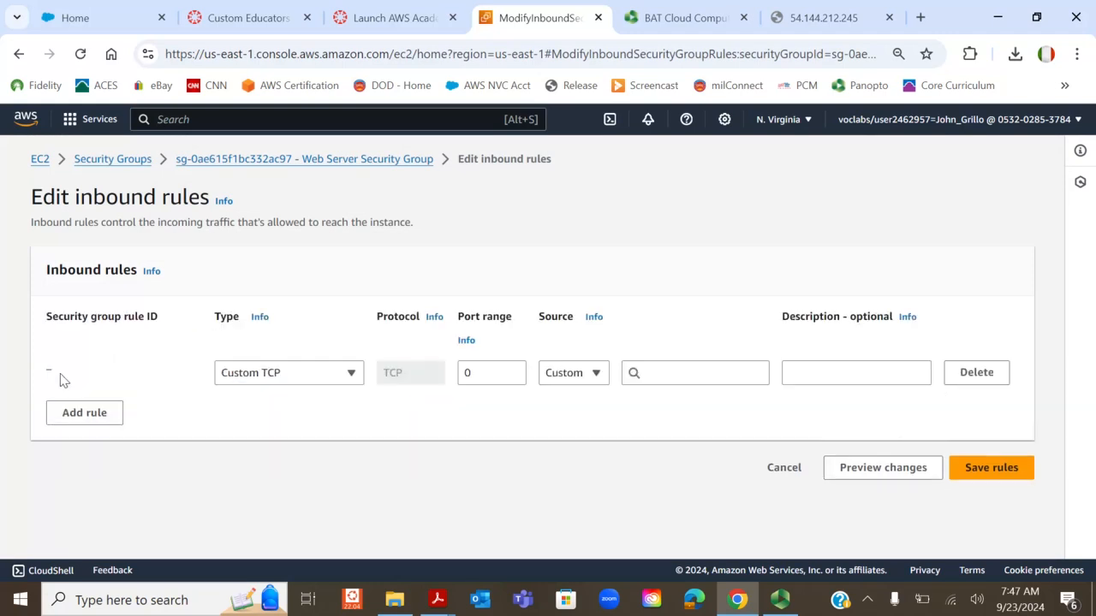
{"action": "left_click", "coordinate": [287, 387]}
{"action": "scroll", "coordinate": [300, 321], "scroll_direction": "down", "scroll_amount": 2}
{"action": "scroll", "coordinate": [300, 323], "scroll_direction": "down", "scroll_amount": 2}
{"action": "left_click", "coordinate": [280, 271]}
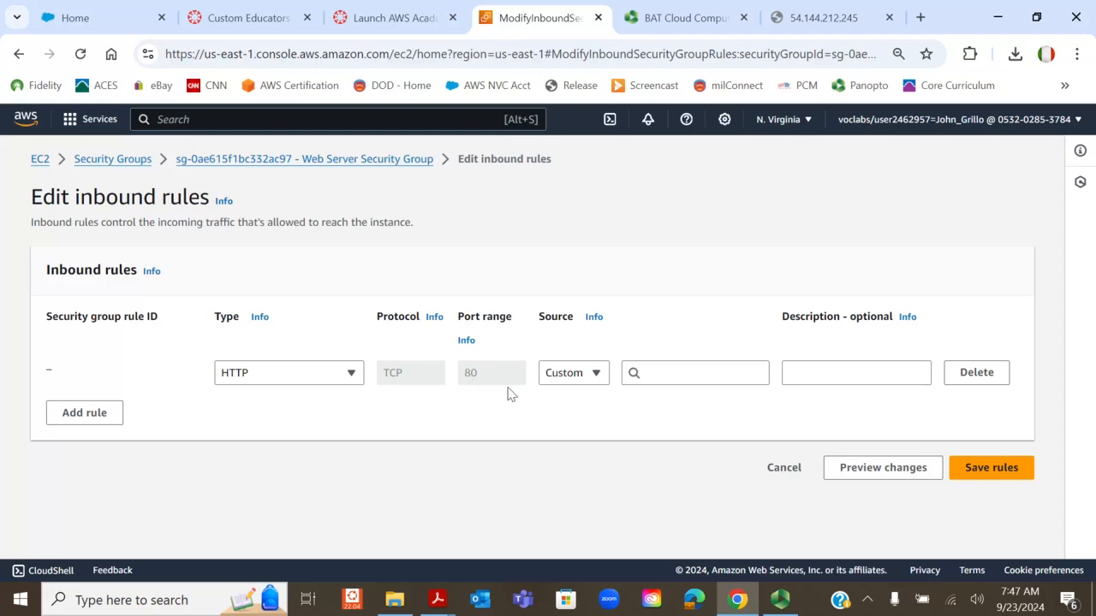
- Set the HTTP rule's source to Anywhere-IPv4 and save the inbound rules
{"action": "left_click", "coordinate": [570, 381]}
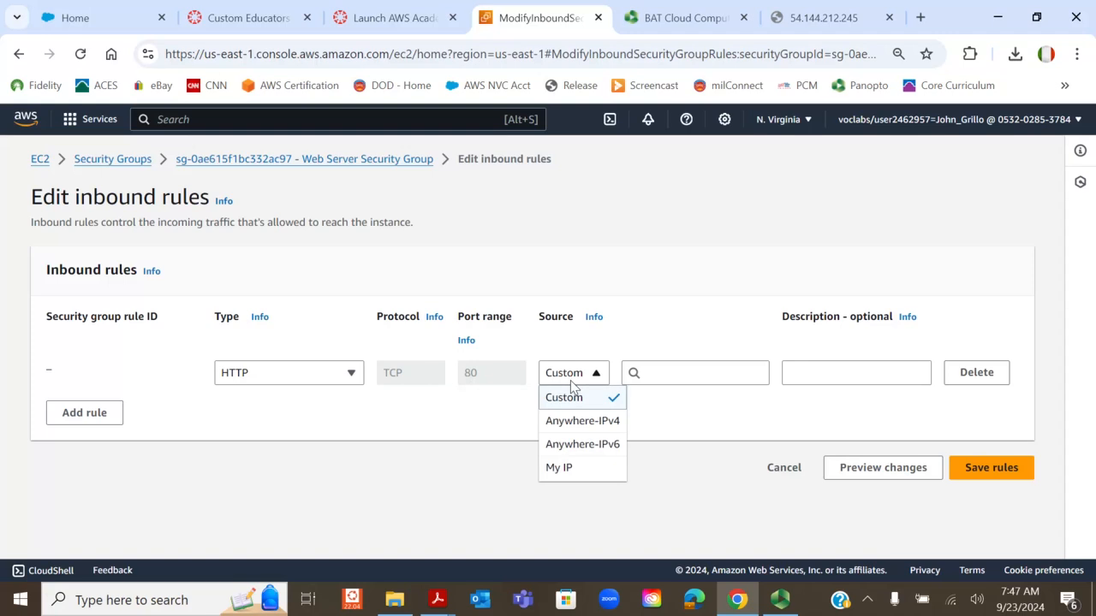
{"action": "left_click", "coordinate": [561, 421]}
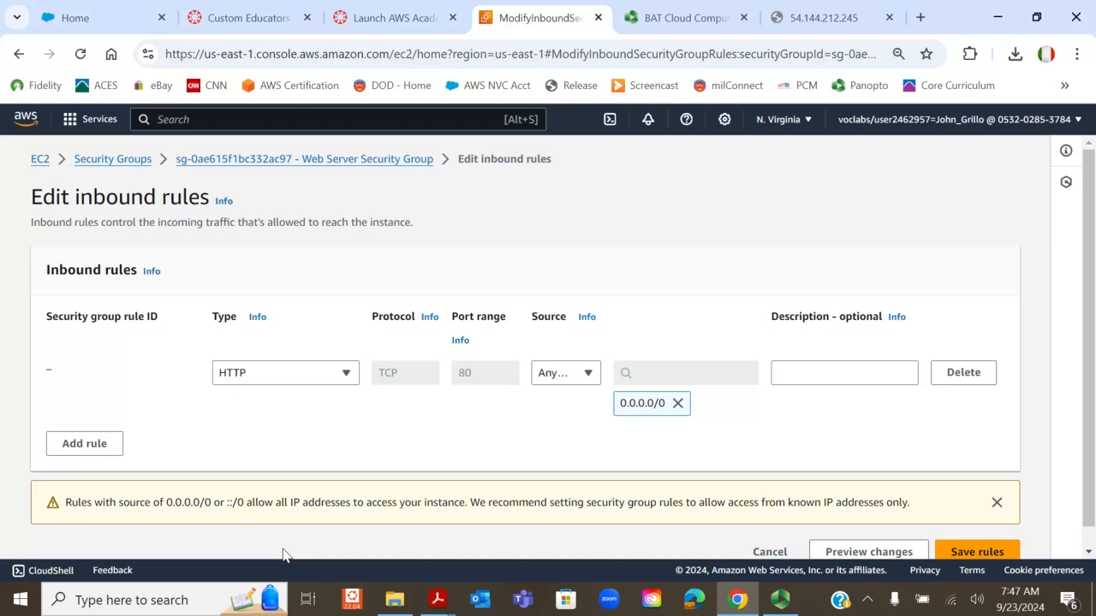
{"action": "left_click", "coordinate": [587, 377]}
{"action": "left_click", "coordinate": [579, 422]}
{"action": "left_click", "coordinate": [575, 383]}
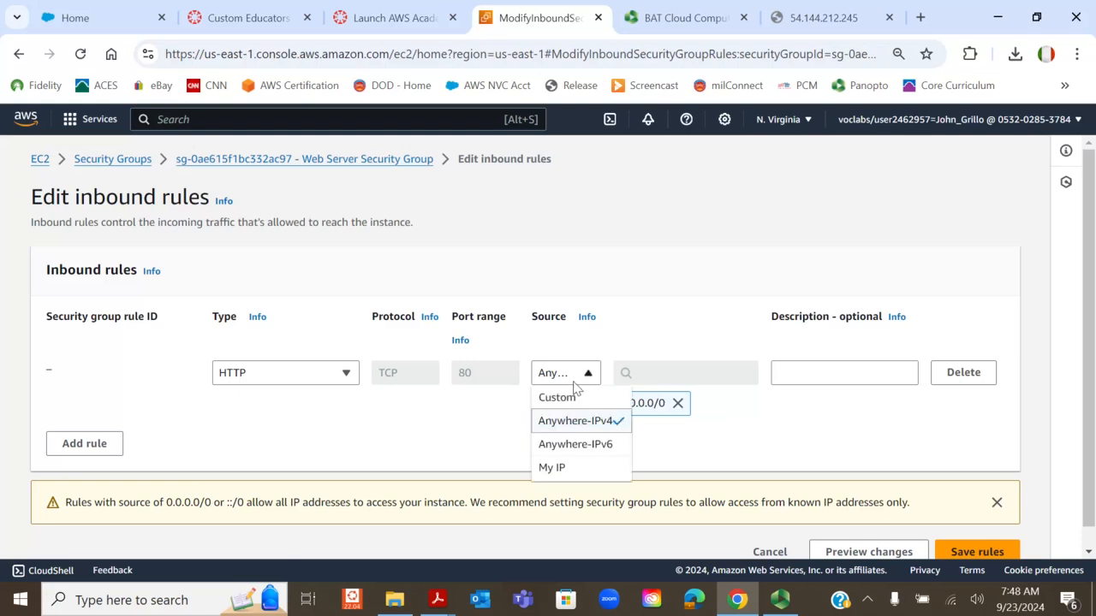
{"action": "left_click", "coordinate": [573, 422]}
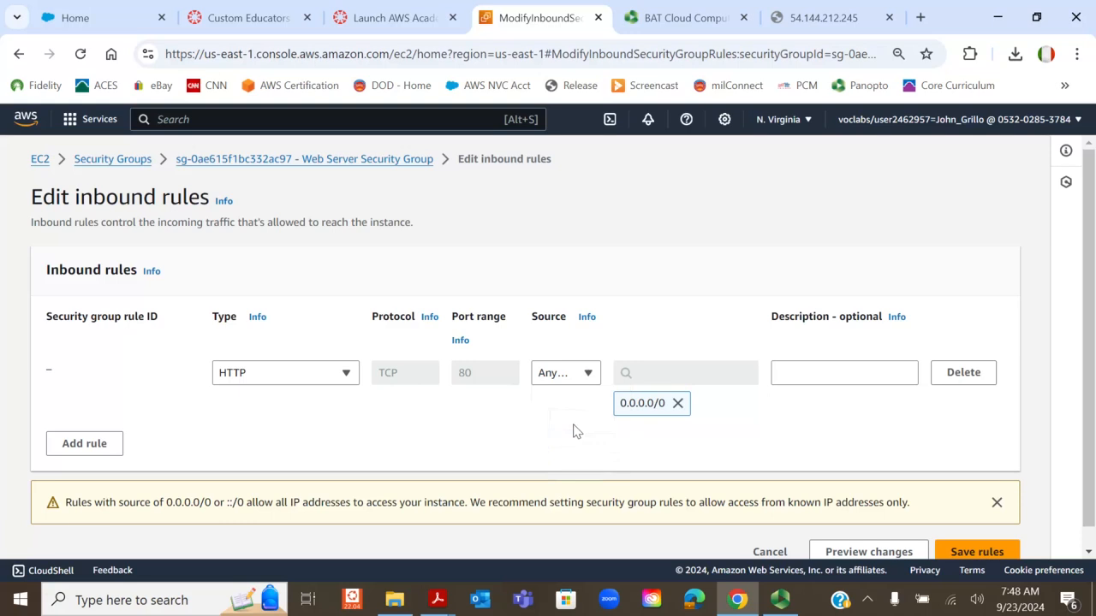
{"action": "scroll", "coordinate": [651, 394], "scroll_direction": "down", "scroll_amount": 1}
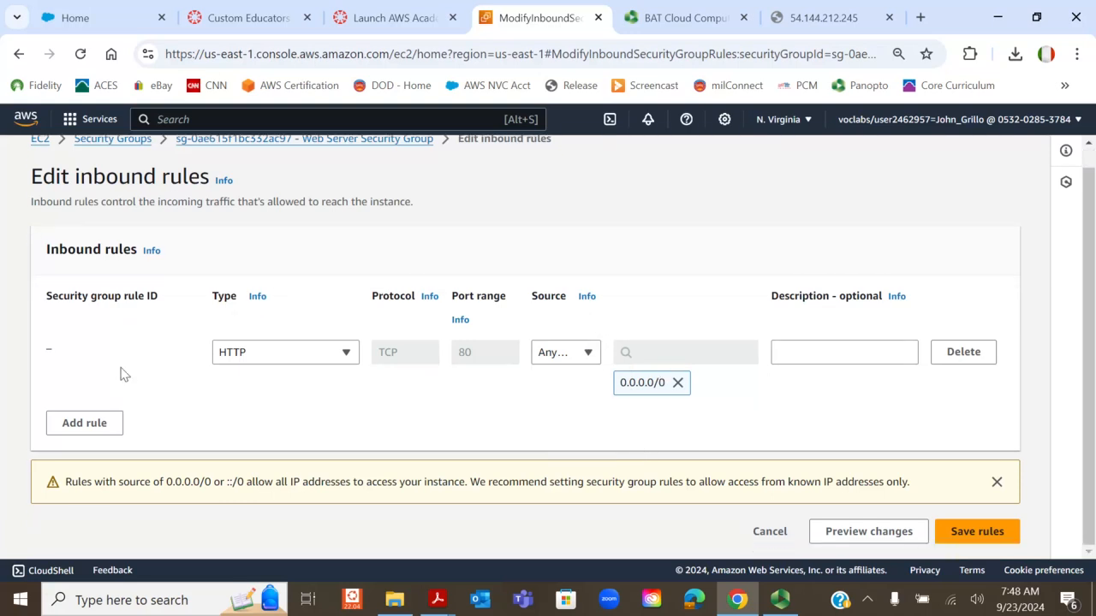
{"action": "left_click", "coordinate": [976, 531]}
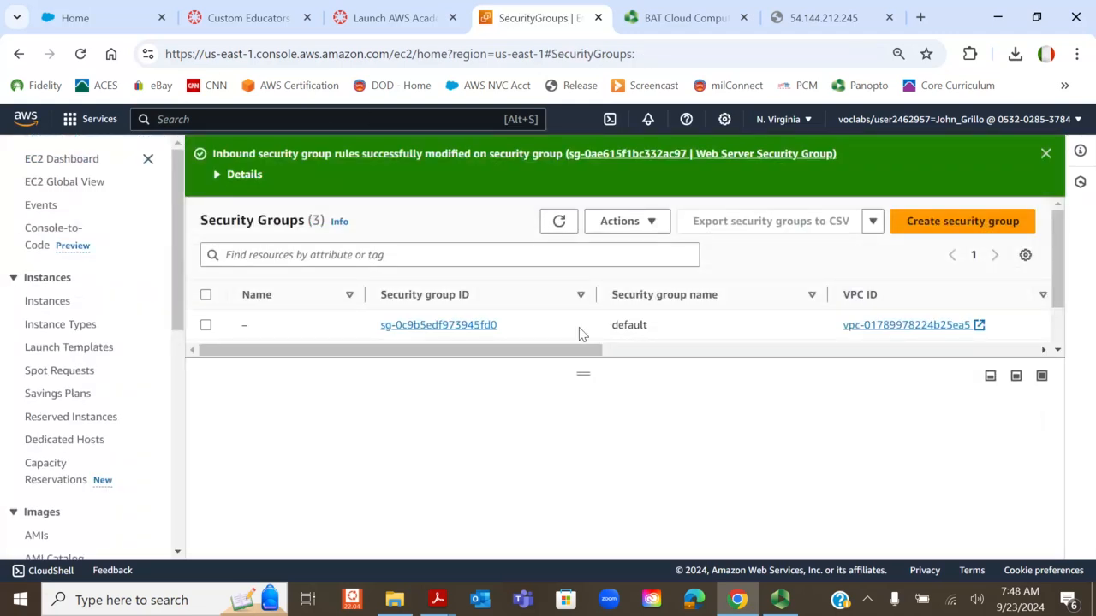
- Switch to the Lab Instruction 2 PDF in Acrobat and read Task 12 through step 48 on testing the rule and shutting down
{"action": "left_click", "coordinate": [437, 599]}
{"action": "left_click", "coordinate": [540, 538]}
{"action": "scroll", "coordinate": [648, 371], "scroll_direction": "down", "scroll_amount": 4}
{"action": "scroll", "coordinate": [648, 371], "scroll_direction": "down", "scroll_amount": 3}
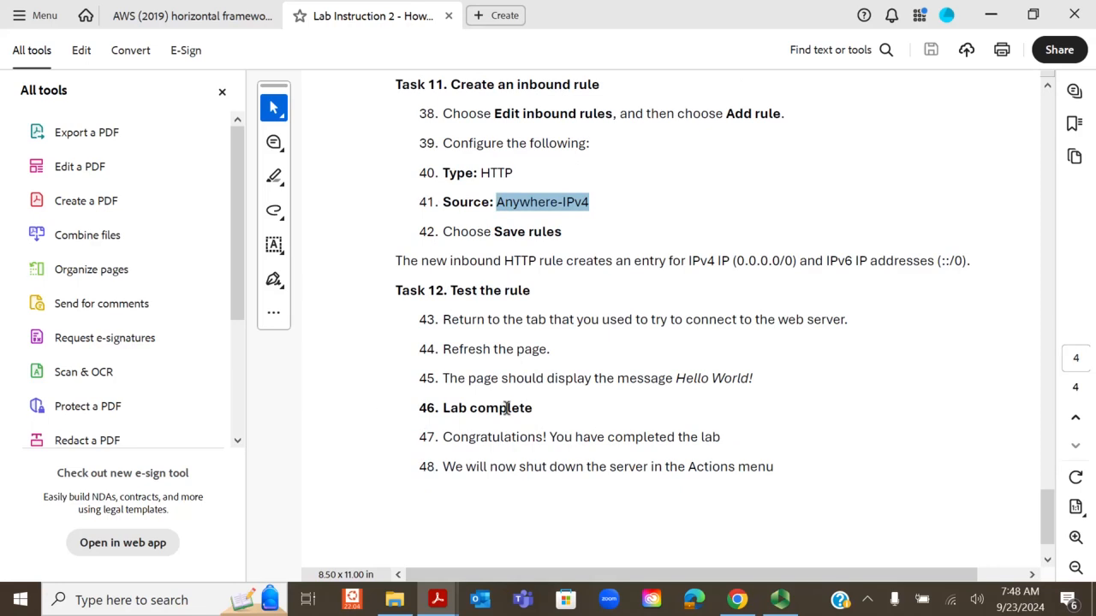
{"action": "scroll", "coordinate": [508, 420], "scroll_direction": "down", "scroll_amount": 2}
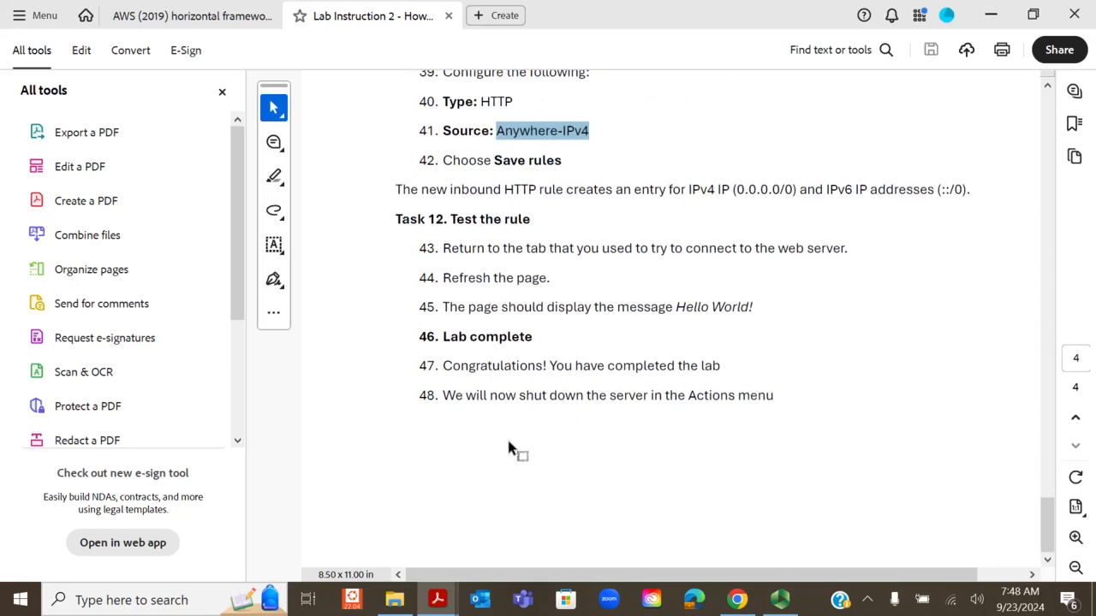
{"action": "scroll", "coordinate": [505, 445], "scroll_direction": "up", "scroll_amount": 2}
{"action": "scroll", "coordinate": [503, 441], "scroll_direction": "up", "scroll_amount": 1}
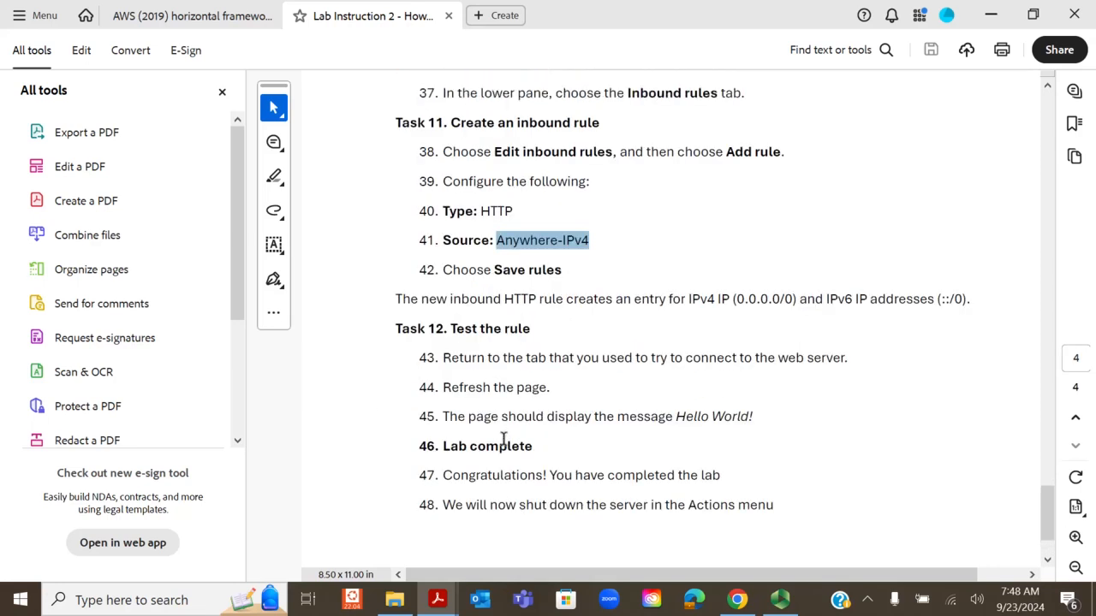
{"action": "scroll", "coordinate": [504, 442], "scroll_direction": "down", "scroll_amount": 2}
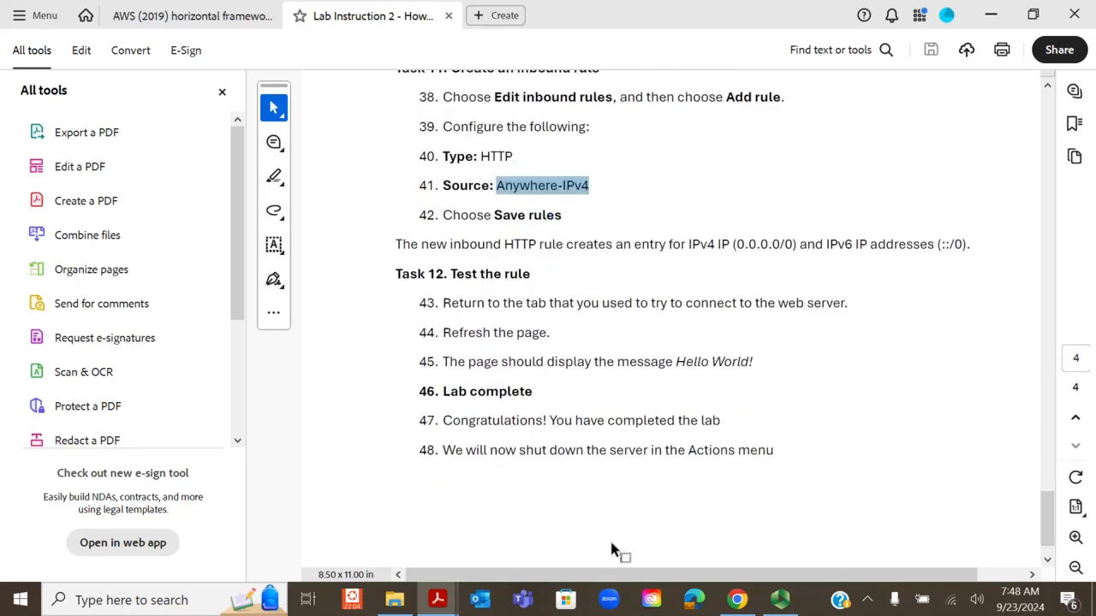
- Switch to Chrome, reload the web server page at 54.144.212.245 and highlight its heading text
{"action": "left_click", "coordinate": [732, 603]}
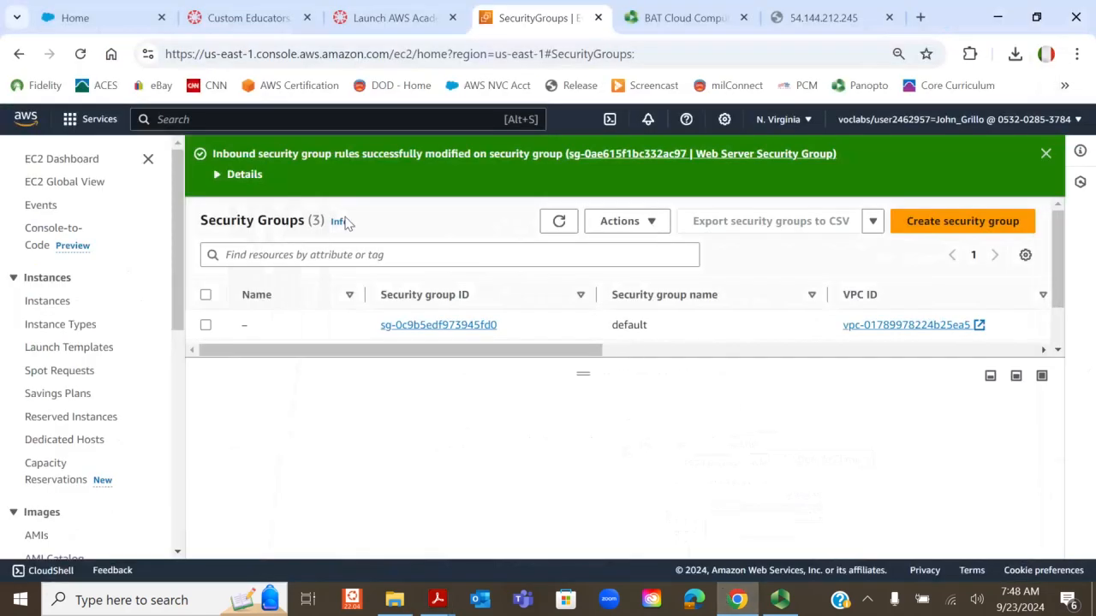
{"action": "left_click", "coordinate": [839, 28]}
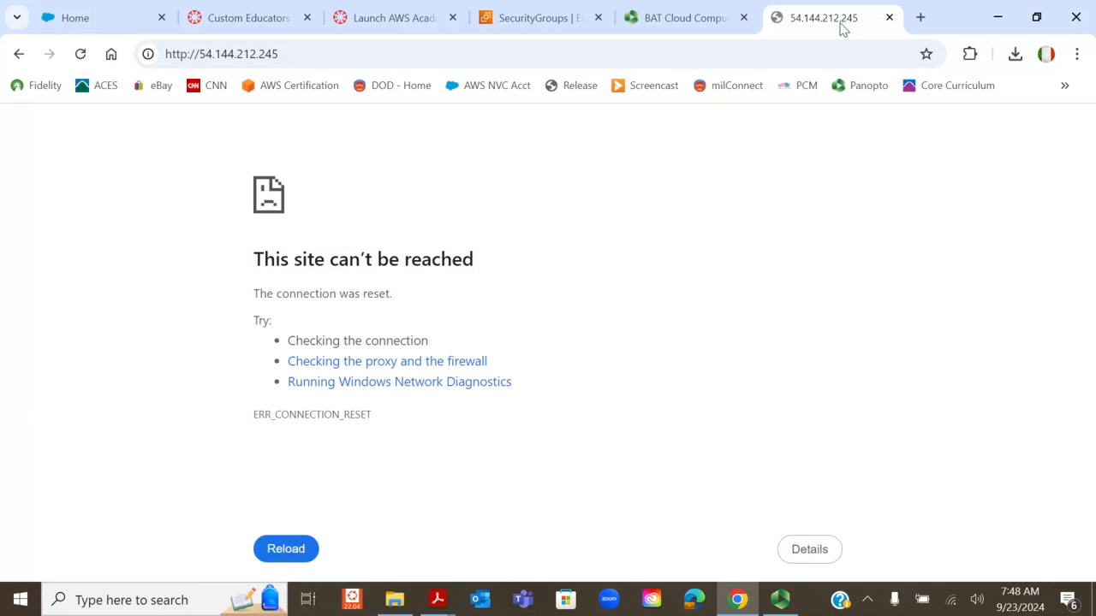
{"action": "right_click", "coordinate": [836, 28]}
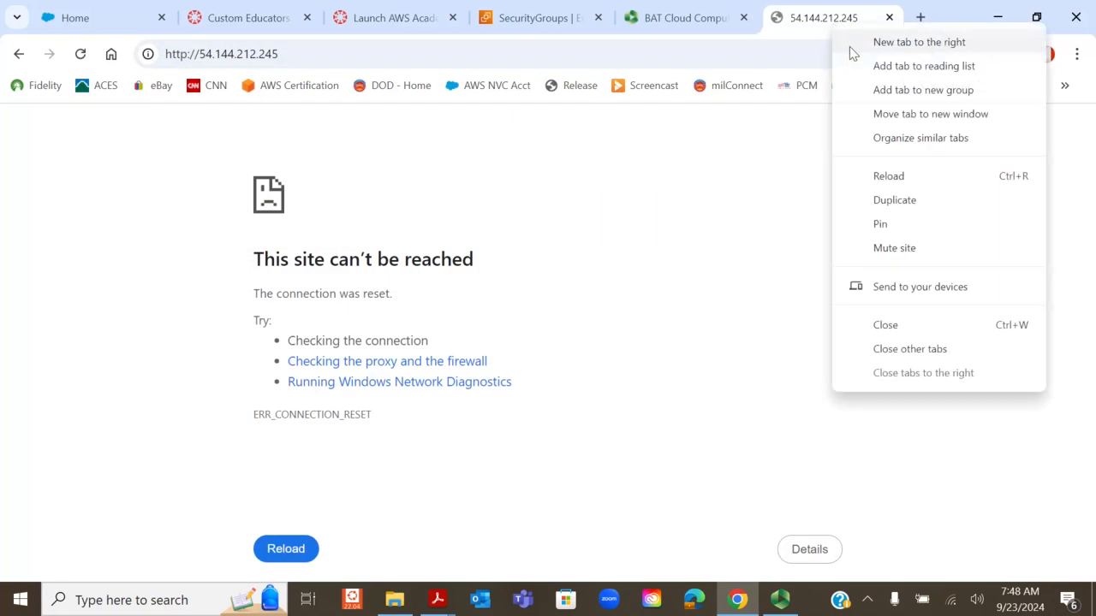
{"action": "left_click", "coordinate": [887, 175]}
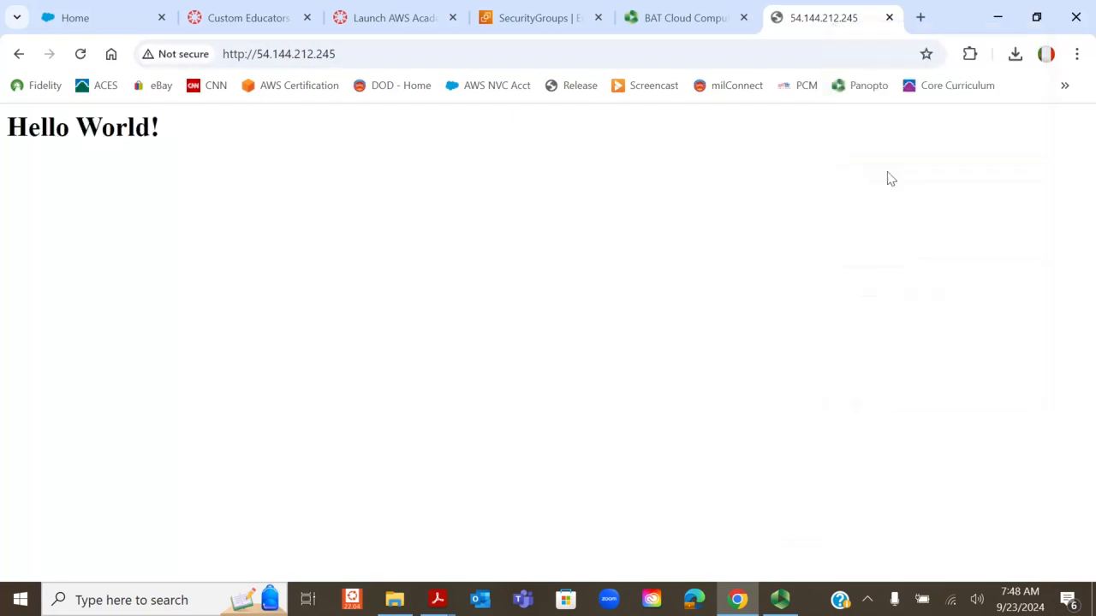
{"action": "left_click_drag", "start_coordinate": [14, 135], "coordinate": [300, 147]}
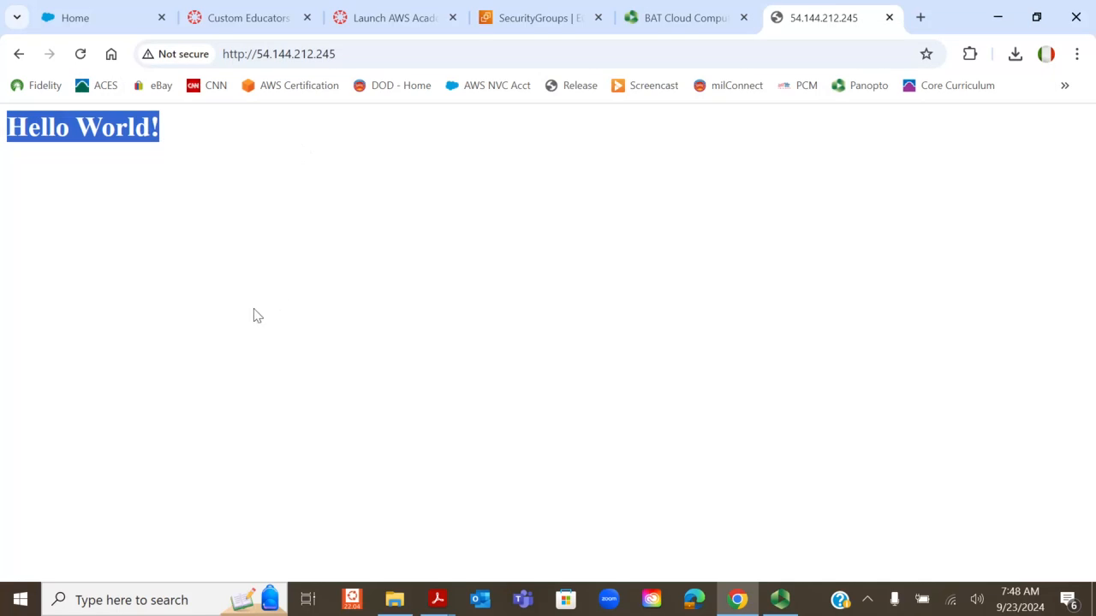
- Return to the EC2 console and open the Instances list to view Web Server 1
{"action": "left_click", "coordinate": [548, 19]}
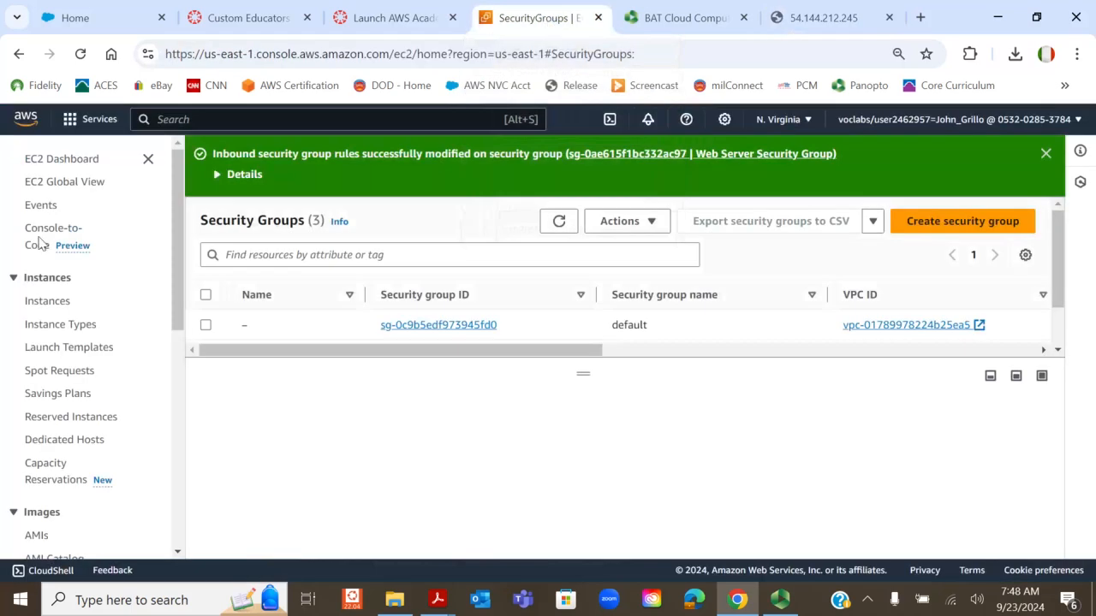
{"action": "left_click", "coordinate": [69, 162]}
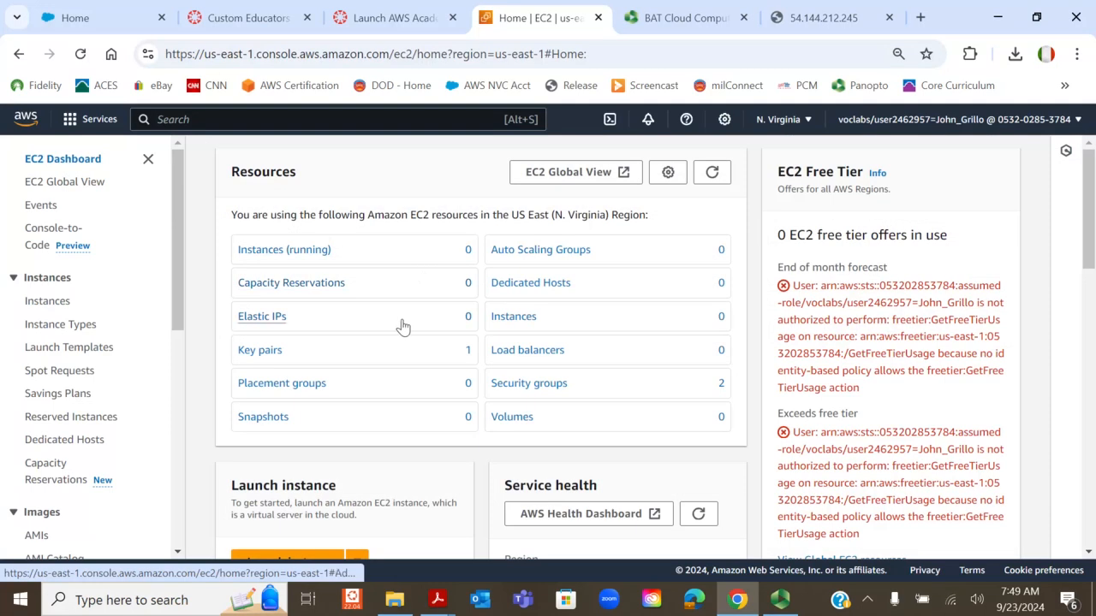
{"action": "left_click", "coordinate": [36, 303]}
{"action": "left_click_drag", "start_coordinate": [518, 261], "coordinate": [403, 267]}
{"action": "scroll", "coordinate": [396, 287], "scroll_direction": "down", "scroll_amount": 1}
{"action": "scroll", "coordinate": [396, 287], "scroll_direction": "up", "scroll_amount": 1}
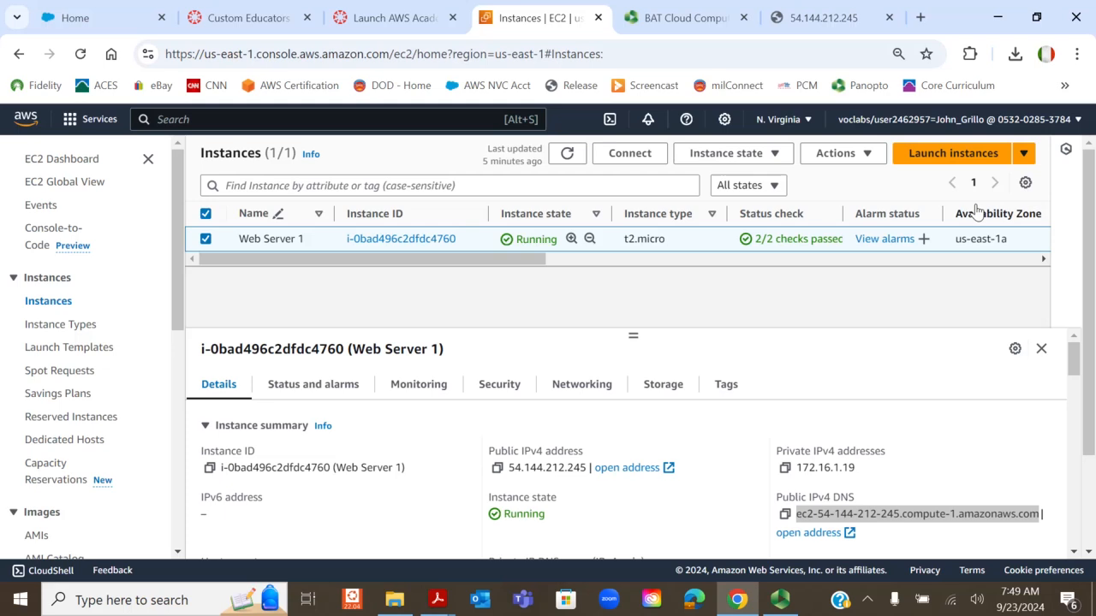
- Stop the Web Server 1 instance, highlighting the notice about billing for associated resources before confirming
{"action": "left_click", "coordinate": [875, 158]}
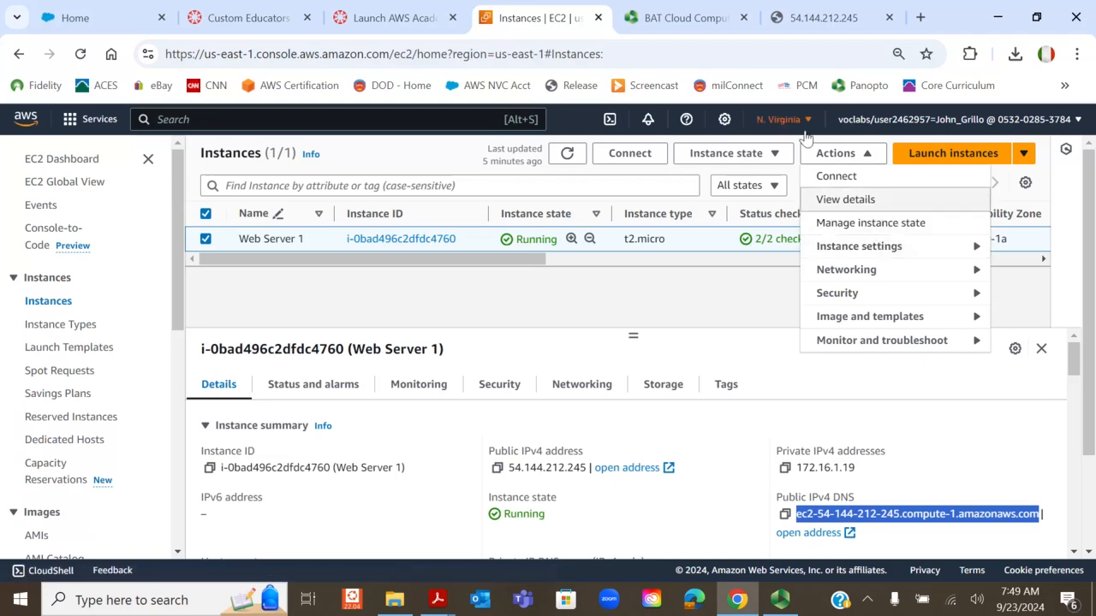
{"action": "left_click", "coordinate": [775, 155]}
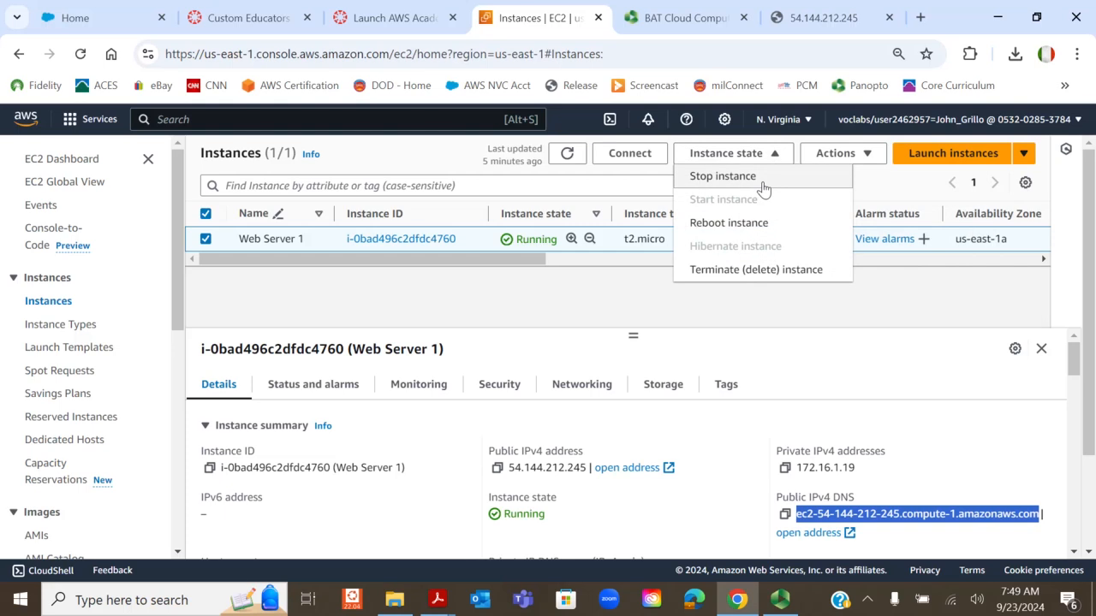
{"action": "left_click", "coordinate": [765, 189]}
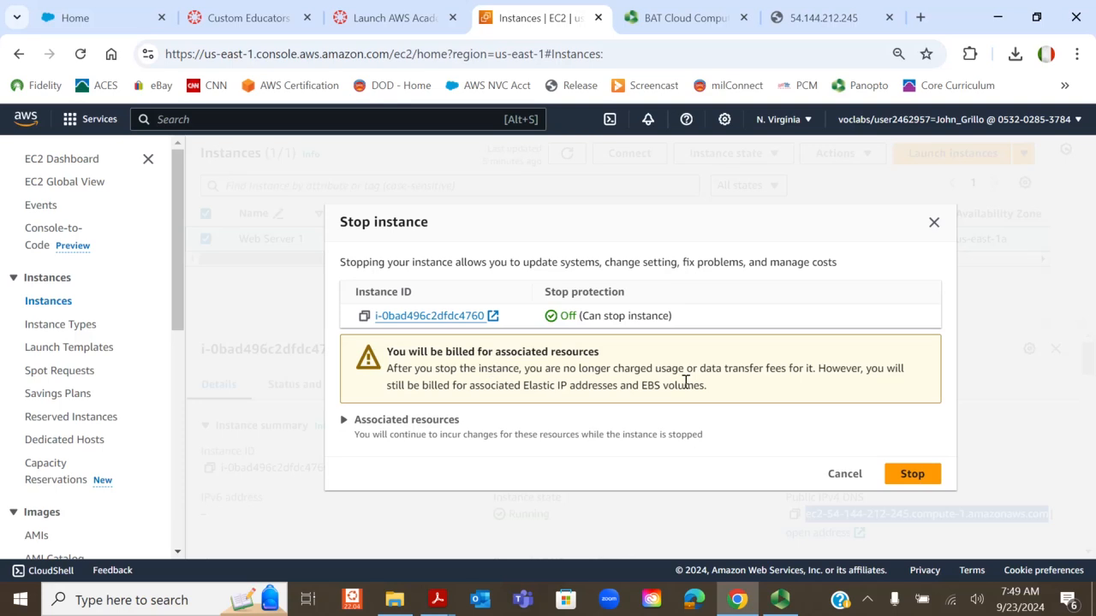
{"action": "left_click_drag", "start_coordinate": [385, 368], "coordinate": [851, 395]}
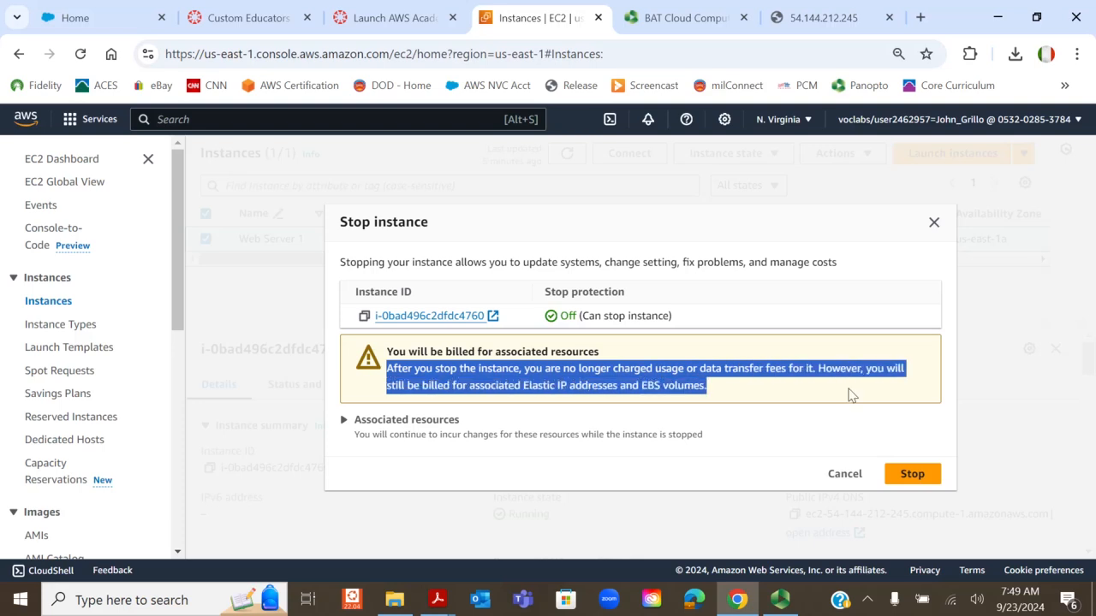
{"action": "left_click", "coordinate": [528, 382]}
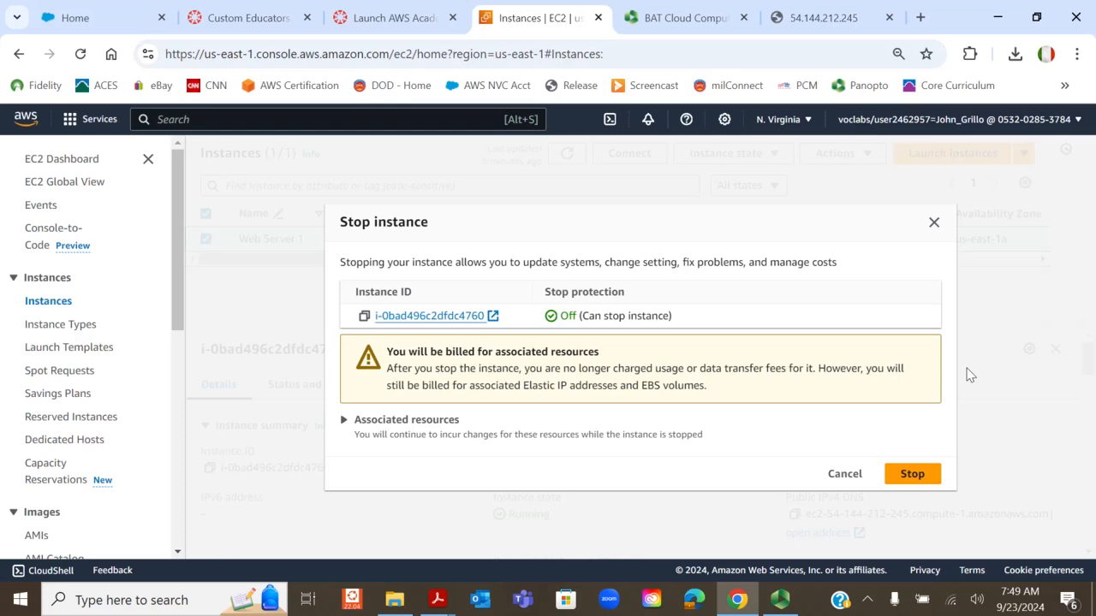
{"action": "left_click_drag", "start_coordinate": [816, 370], "coordinate": [856, 409]}
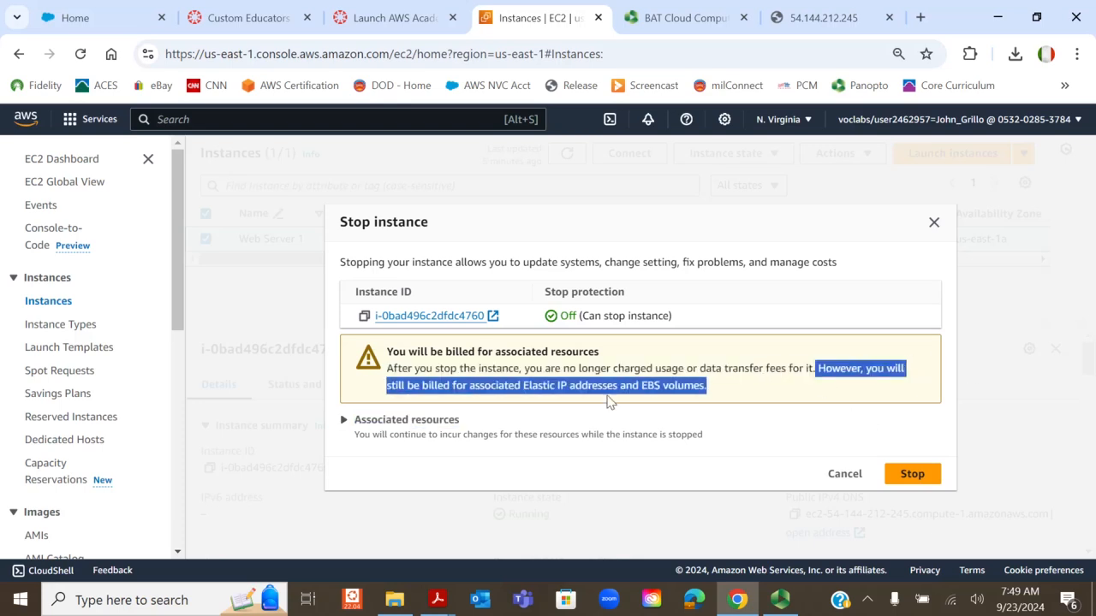
{"action": "left_click", "coordinate": [699, 395]}
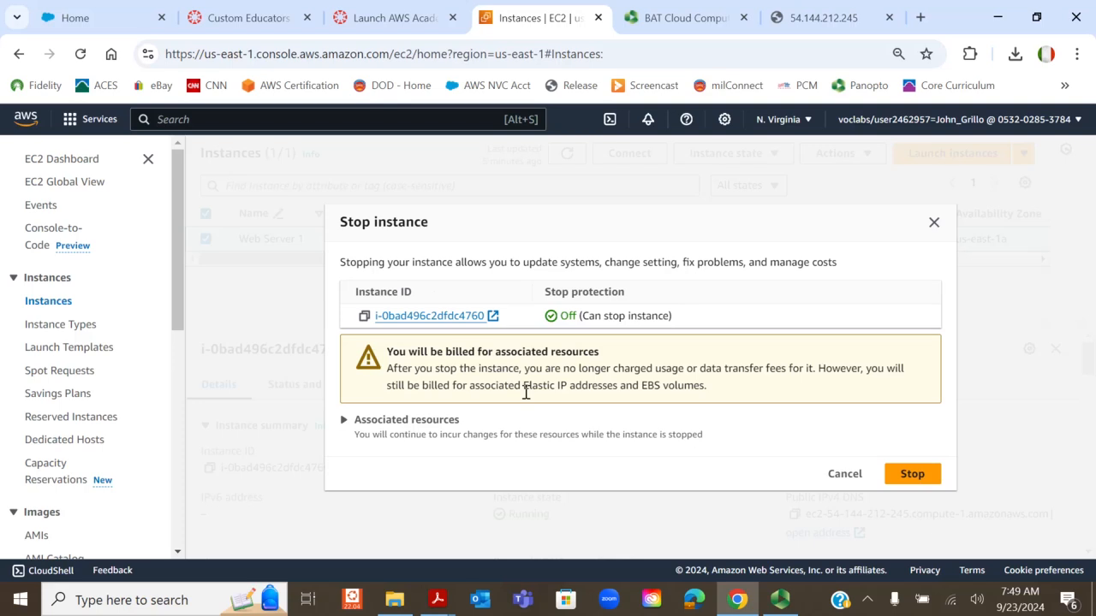
{"action": "left_click_drag", "start_coordinate": [523, 385], "coordinate": [626, 387]}
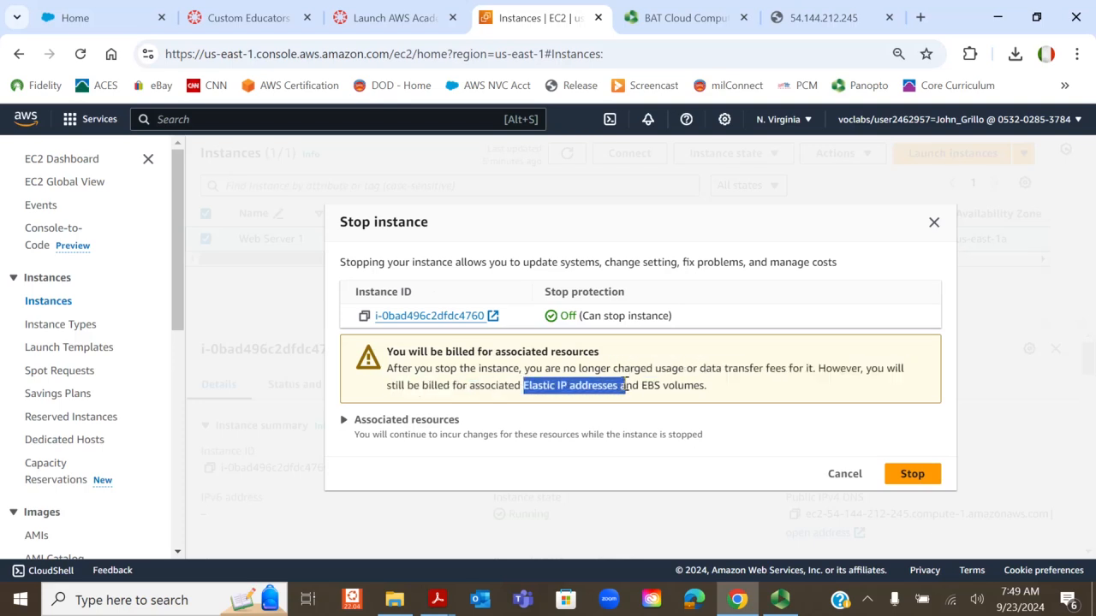
{"action": "left_click", "coordinate": [912, 476]}
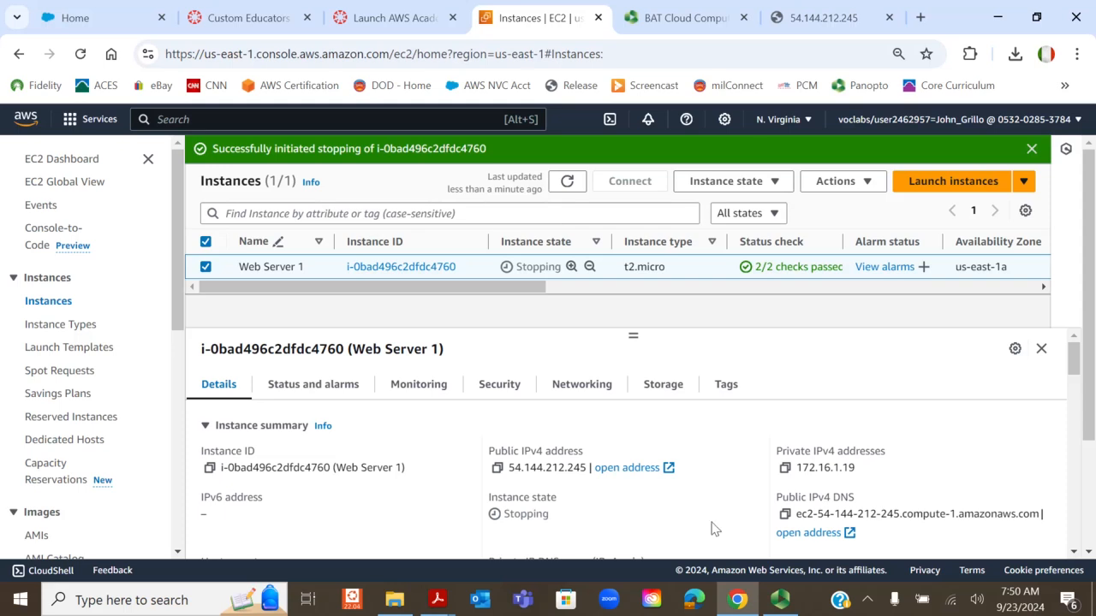
{"action": "mouse_move", "coordinate": [779, 606]}
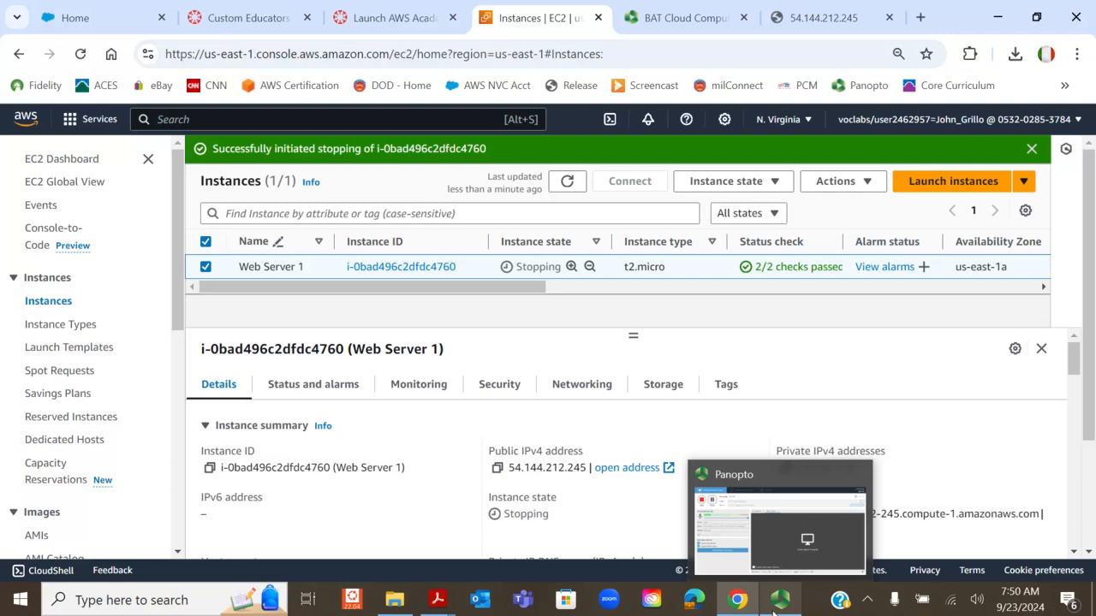
{"action": "left_click", "coordinate": [772, 612]}
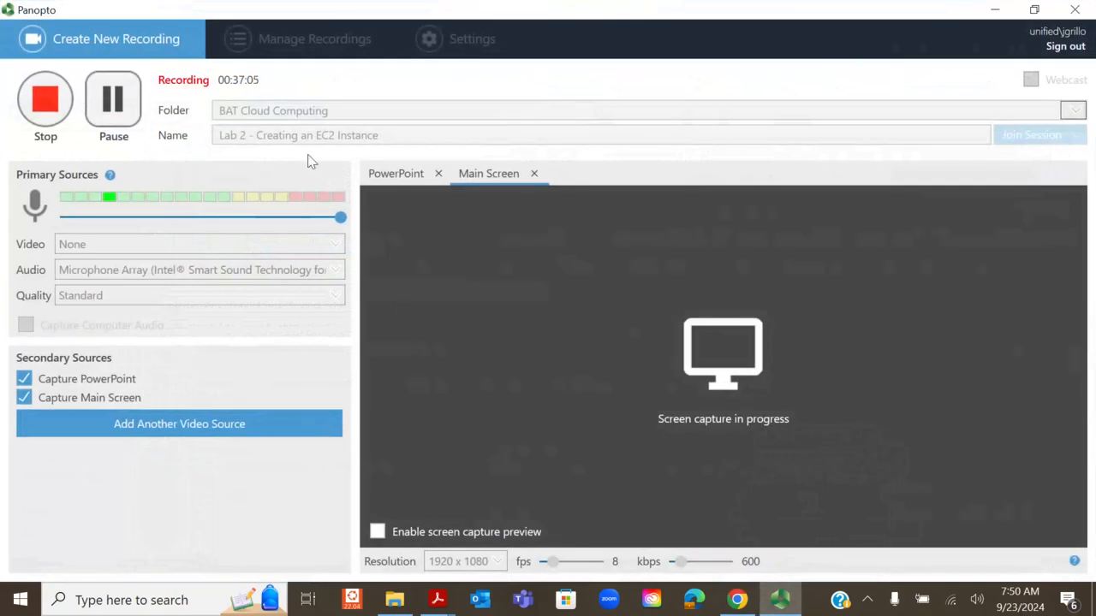